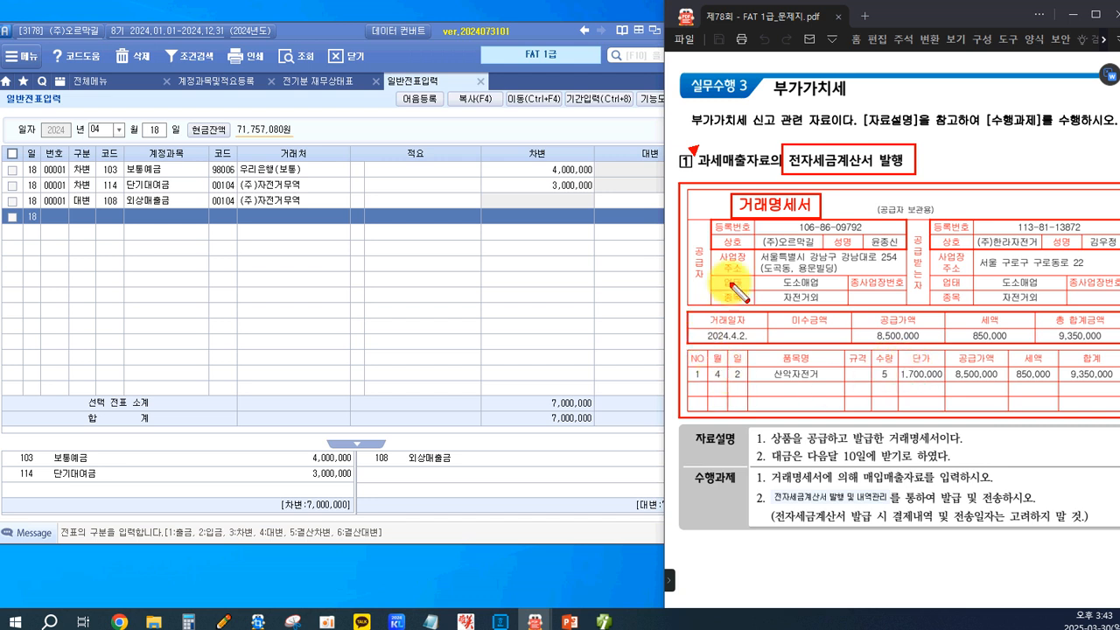
Review the trade date, goods supplied, payment terms and tasks in the problem on issuing an electronic tax invoice for taxable sales.
drag(770, 78, 856, 101)
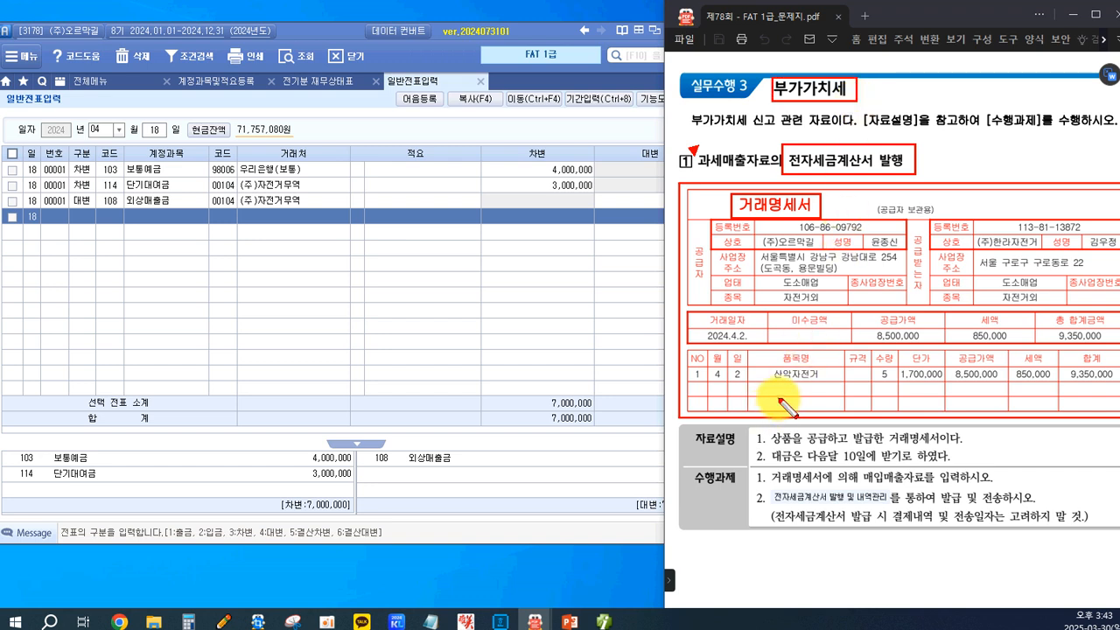
click(694, 321)
drag(743, 351, 754, 346)
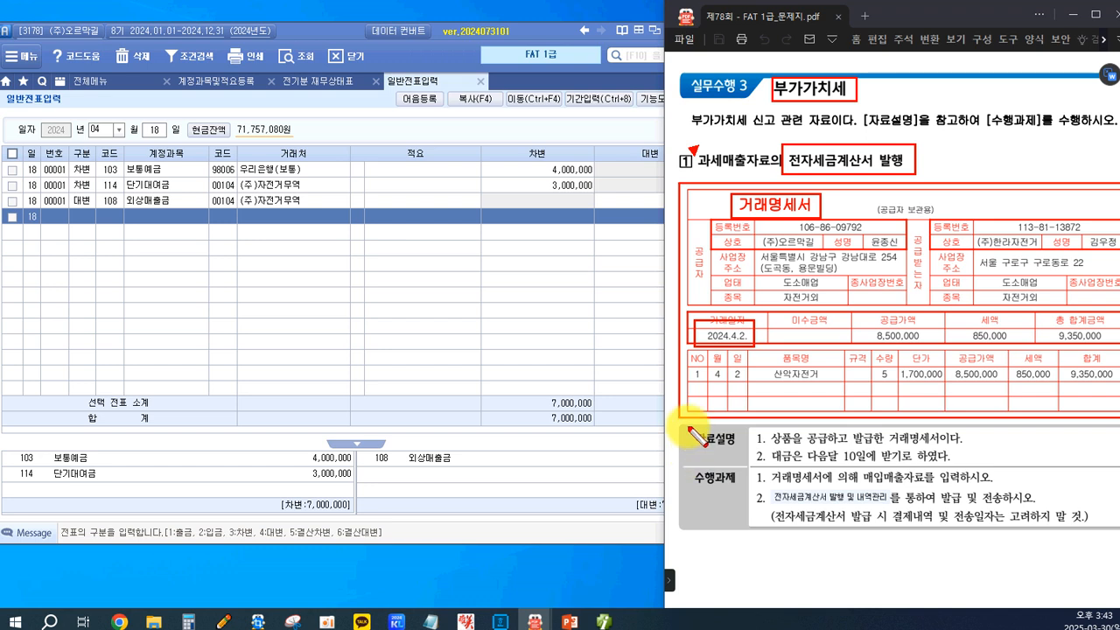
drag(768, 429, 795, 446)
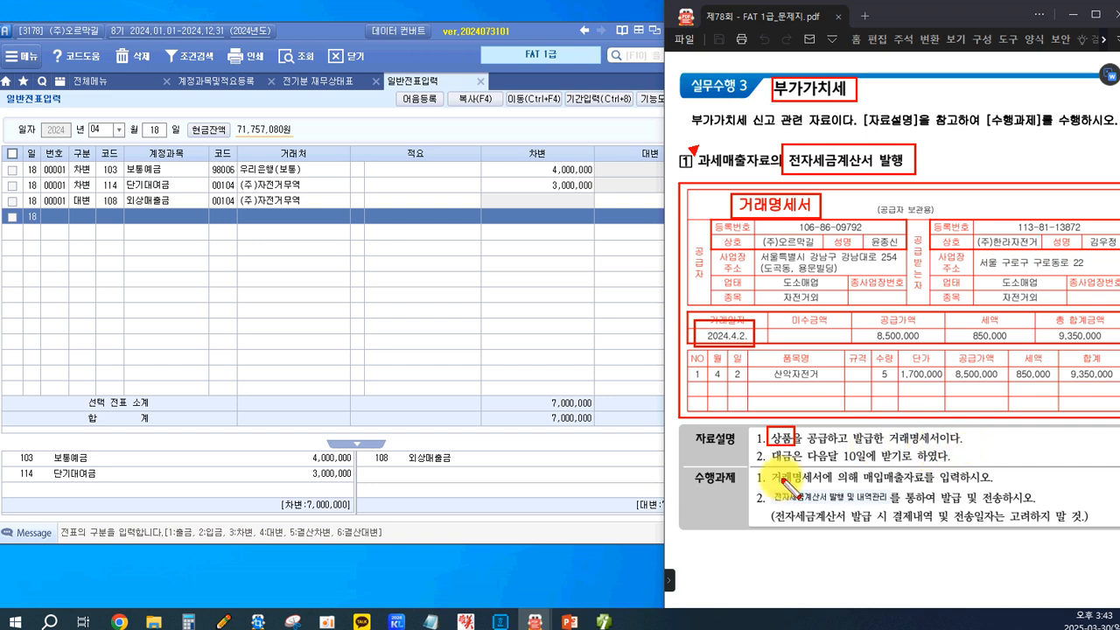
drag(806, 445, 878, 464)
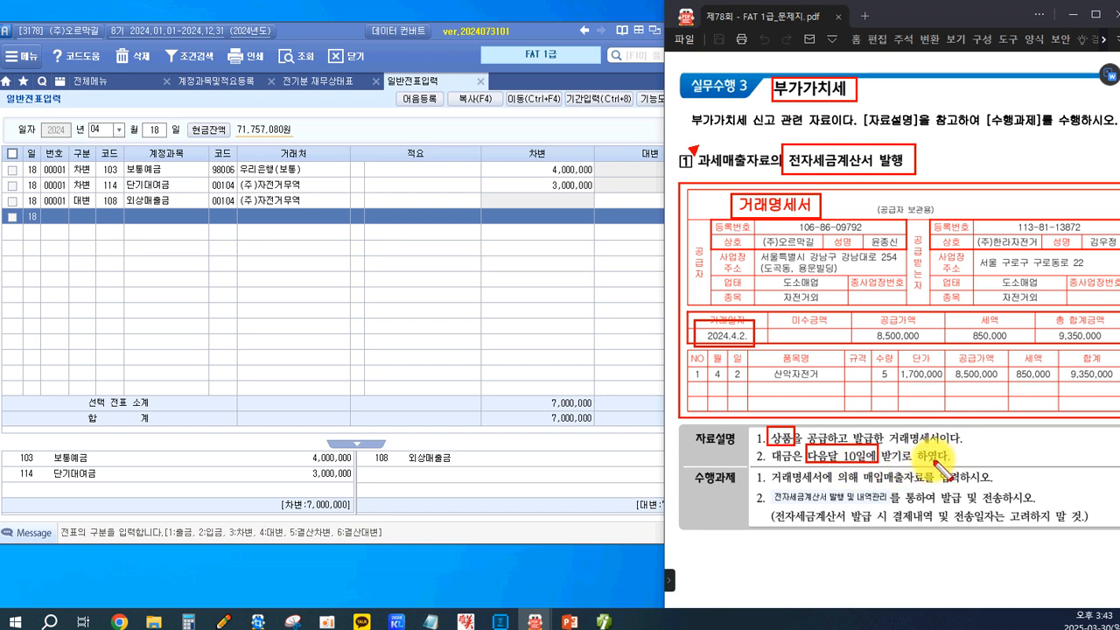
drag(785, 442, 795, 447)
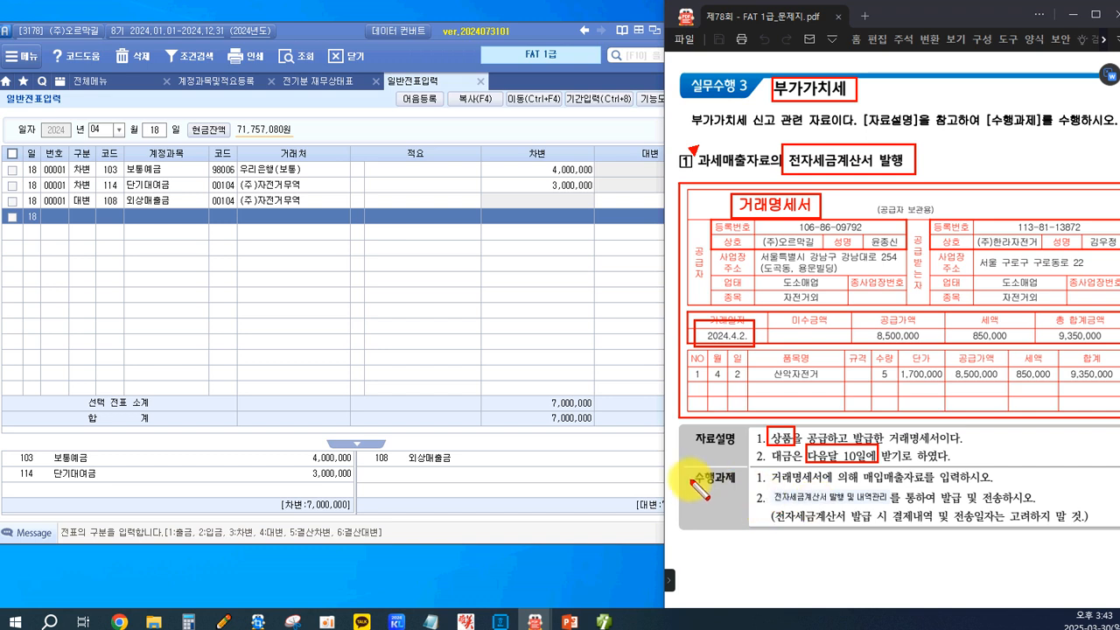
drag(691, 466, 931, 490)
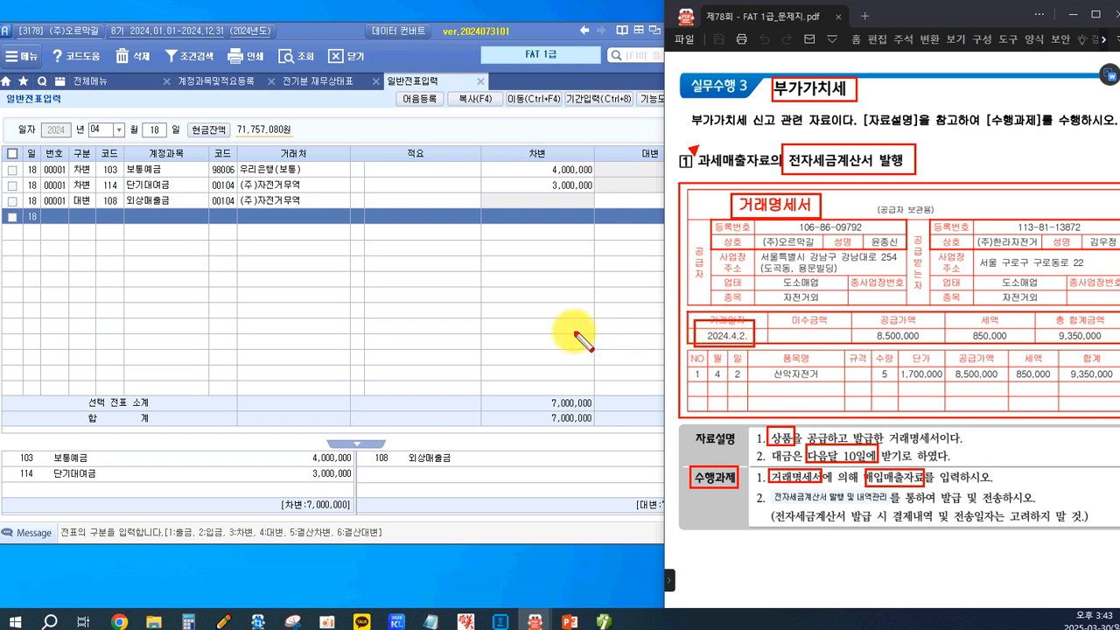
key(Escape)
Open the 매입매출전표입력 screen and set the voucher date to month 04, day 02.
click(66, 87)
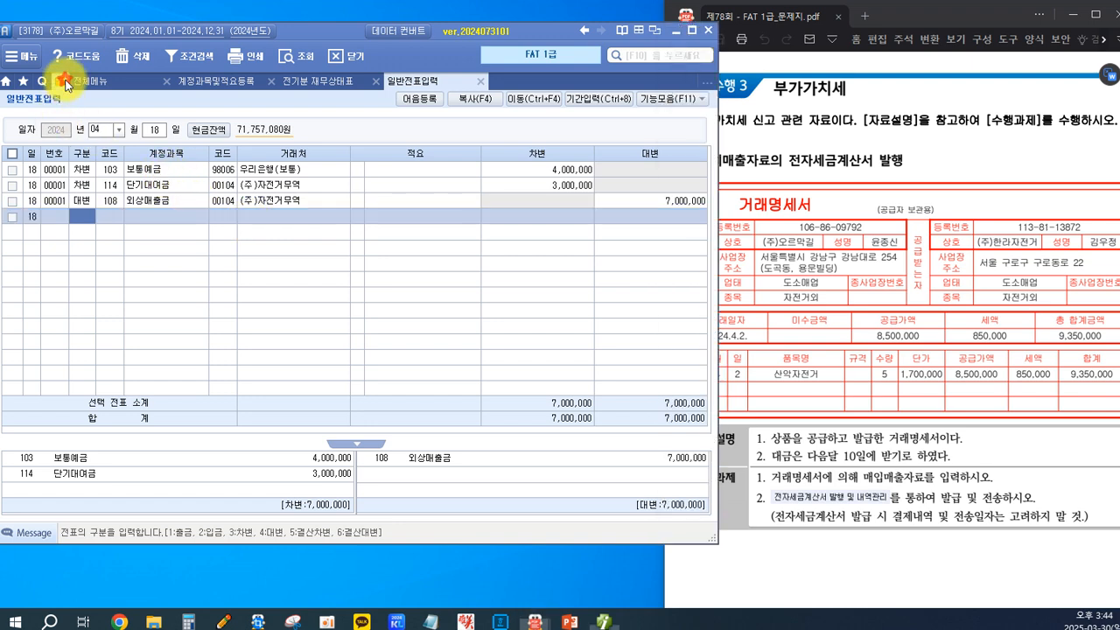
click(212, 162)
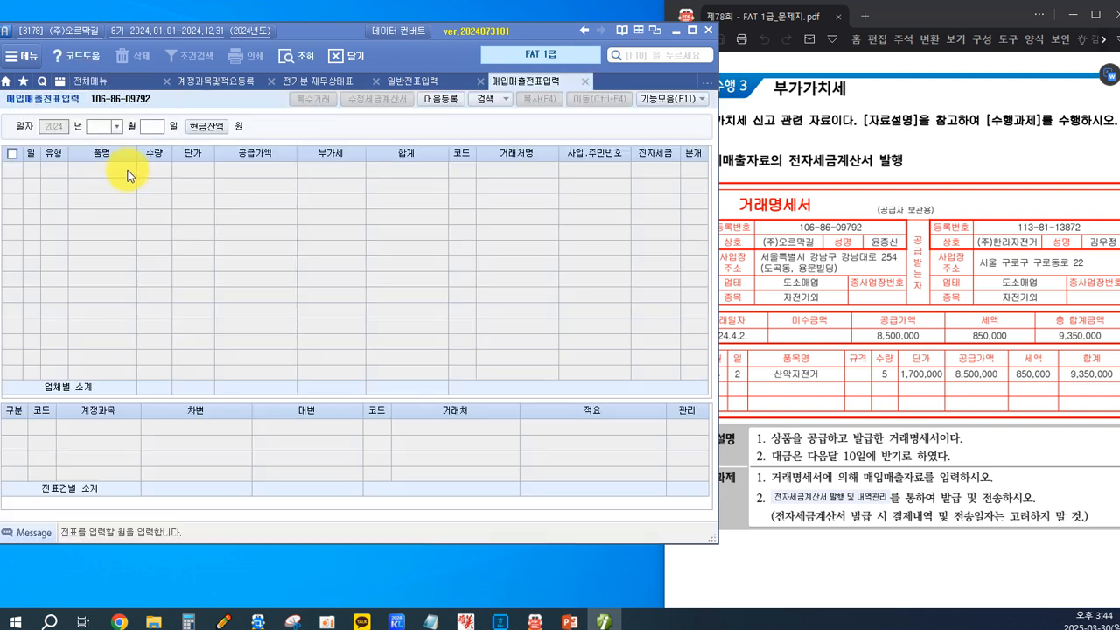
click(117, 126)
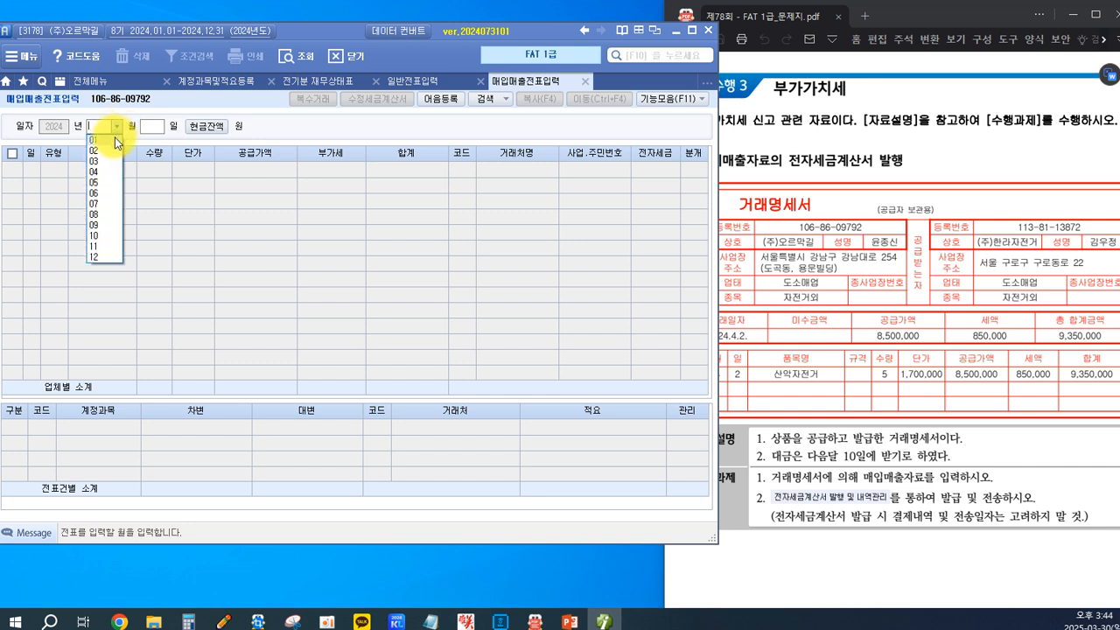
click(99, 172)
text(2)
key(Return)
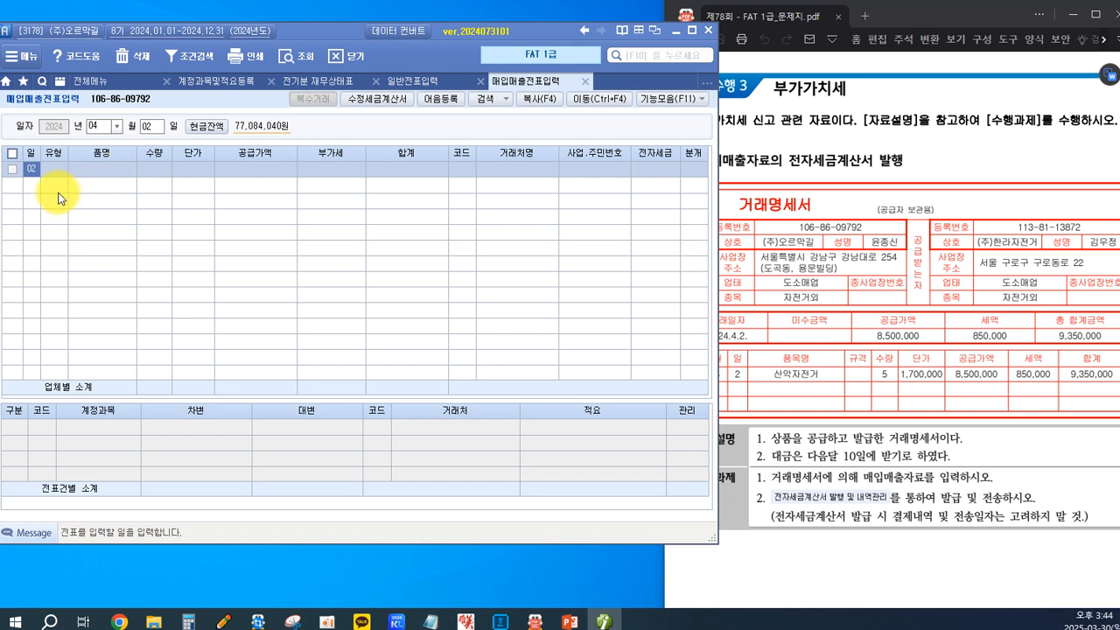
Enter a 과세 sales line (type 11) for 산악자전거 with quantity 5 and unit price 1,700,000.
key(Return)
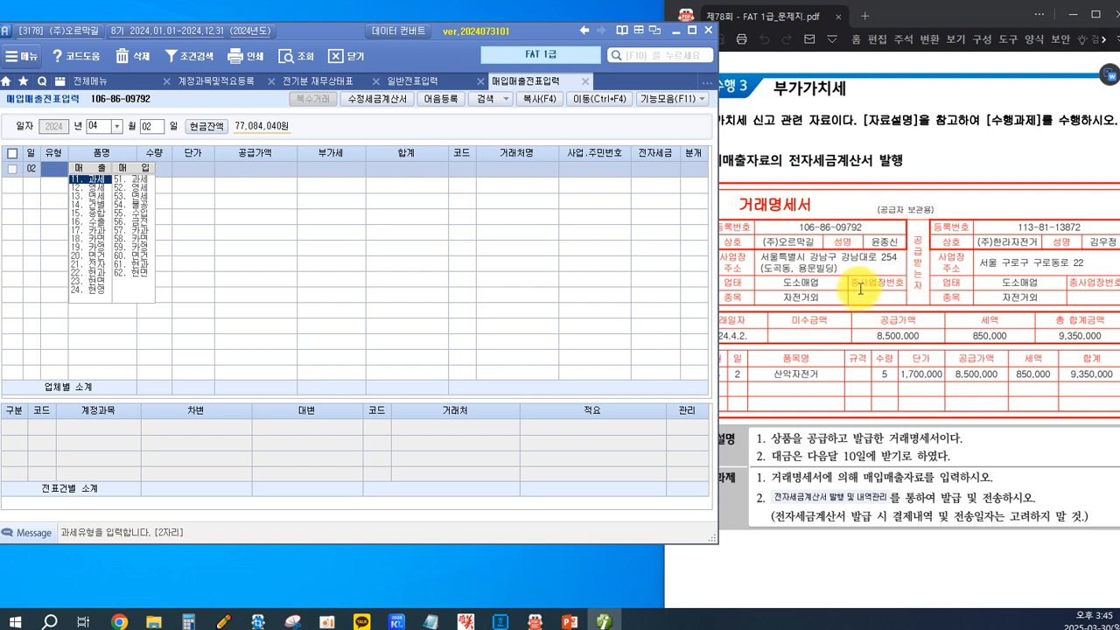
click(93, 182)
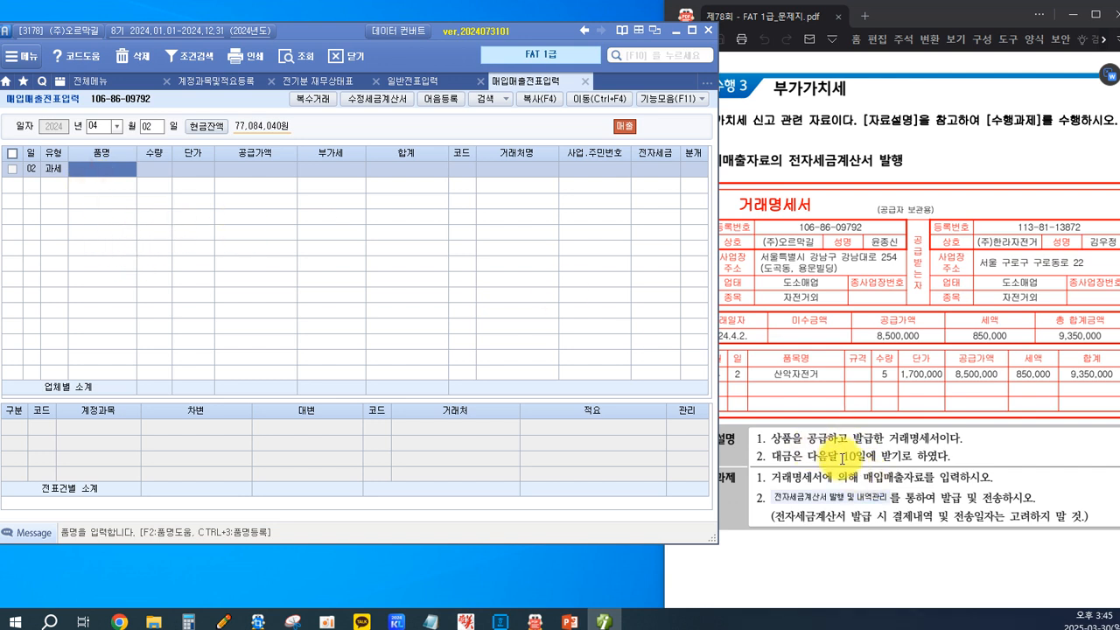
text(ㅅ)
text(산아)
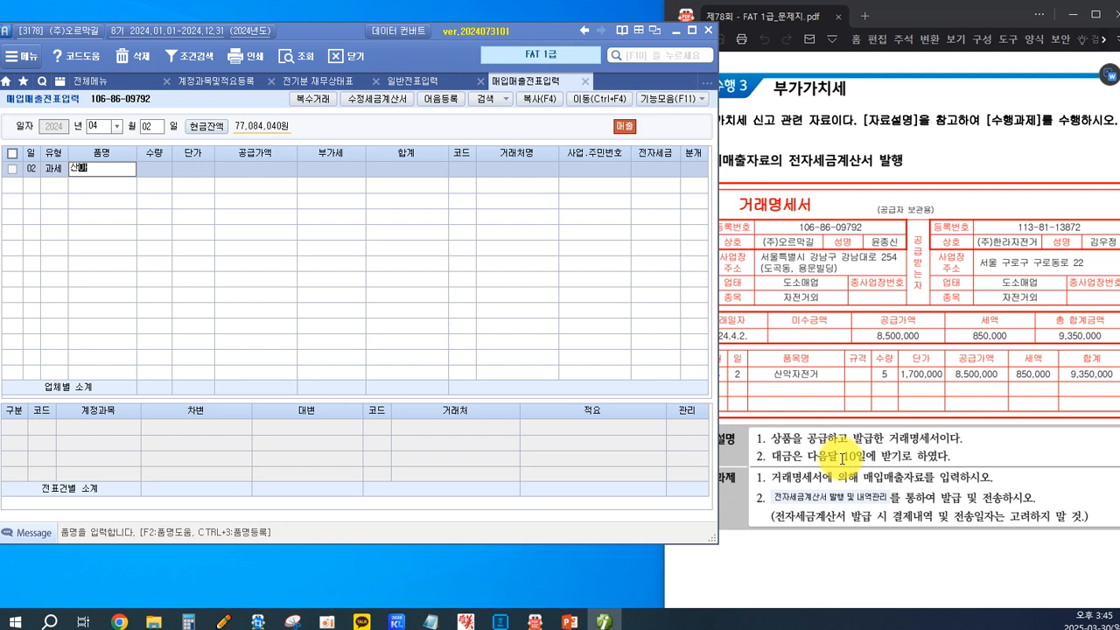
text(자)
text(전ㄱ)
key(Return)
text(5)
key(Return)
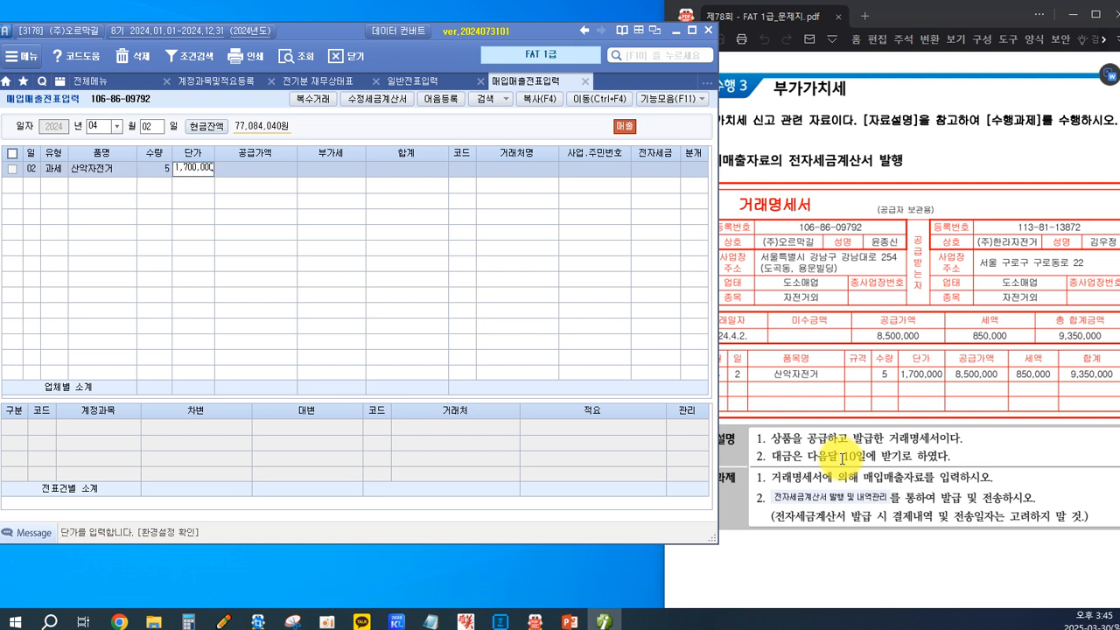
text(1700000)
key(Return)
key(Return)
key(Return)
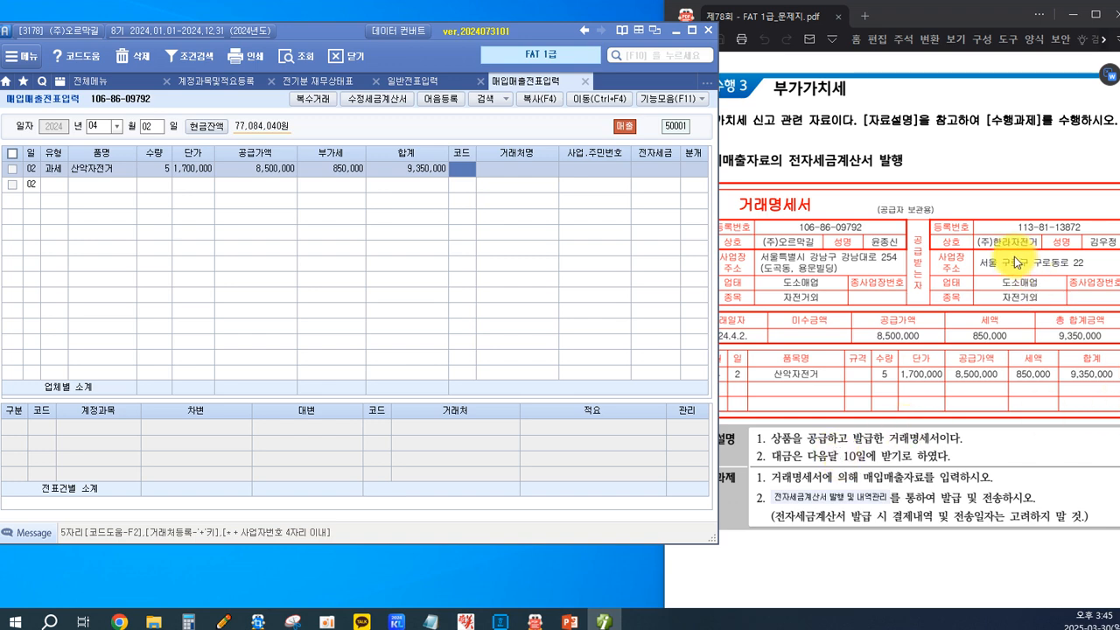
Assign (주)한라자전거 as the customer, leave 전자세금 blank and set the journal type to 외상.
key(F2)
text(한랒)
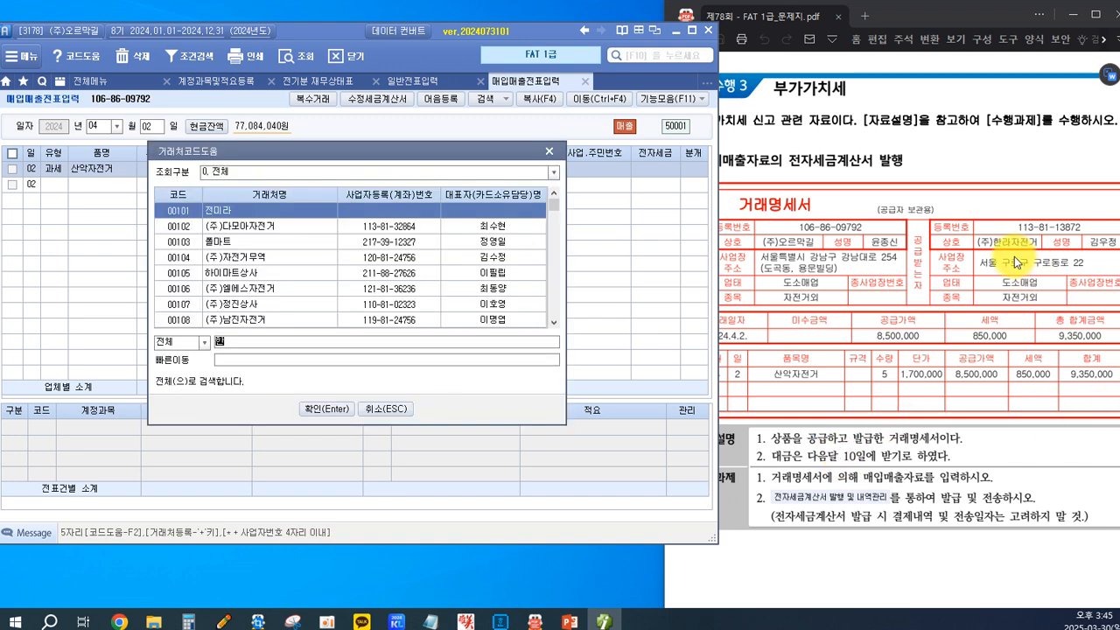
key(Return)
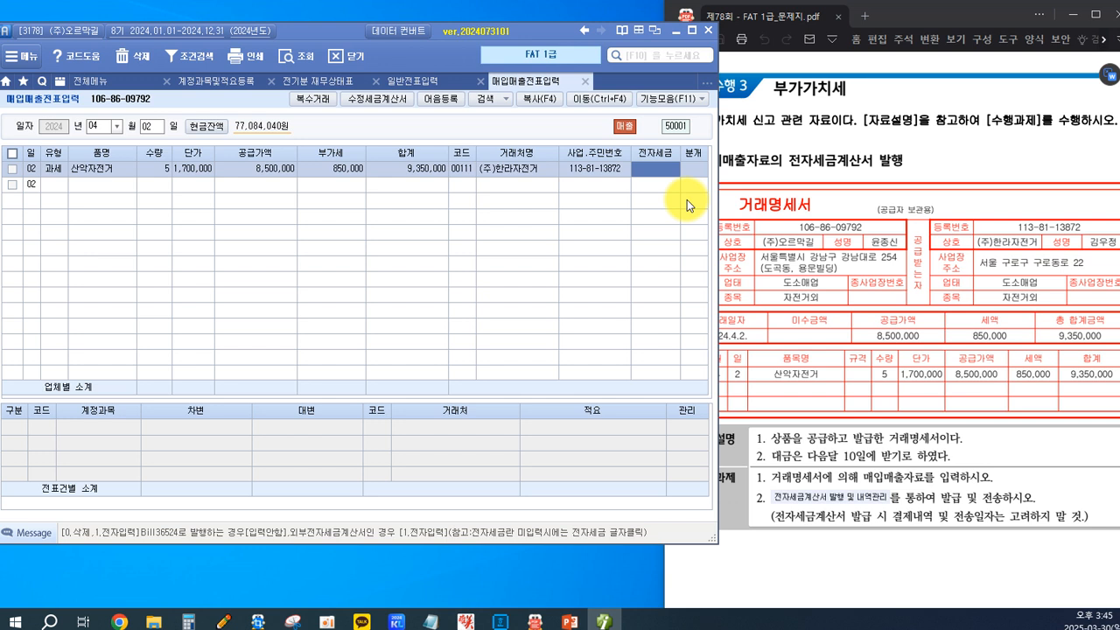
key(Return)
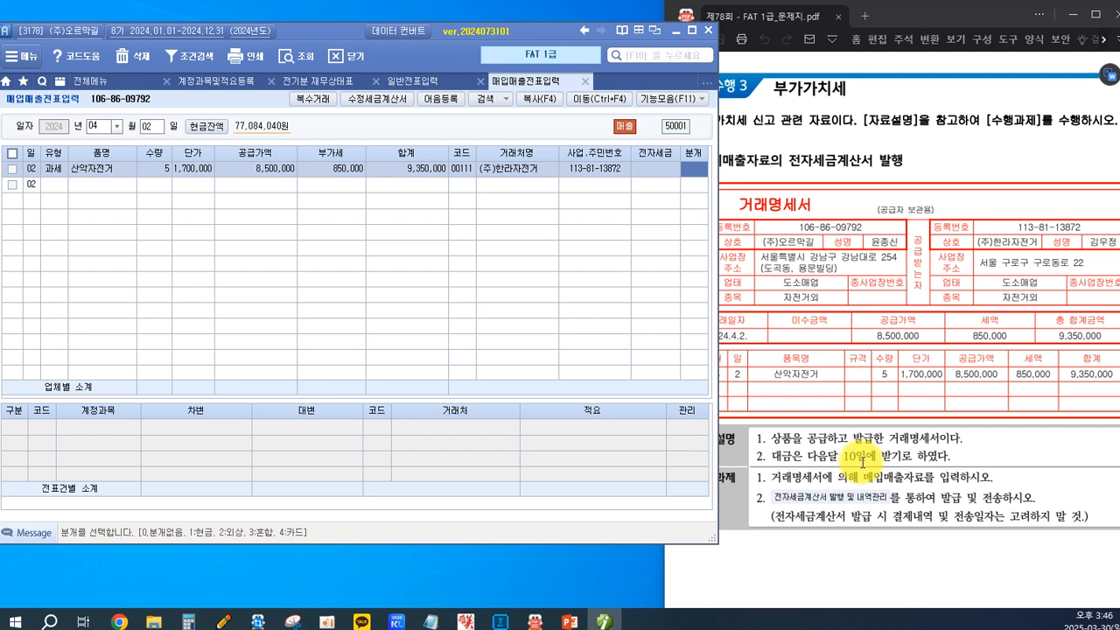
text(2)
key(Return)
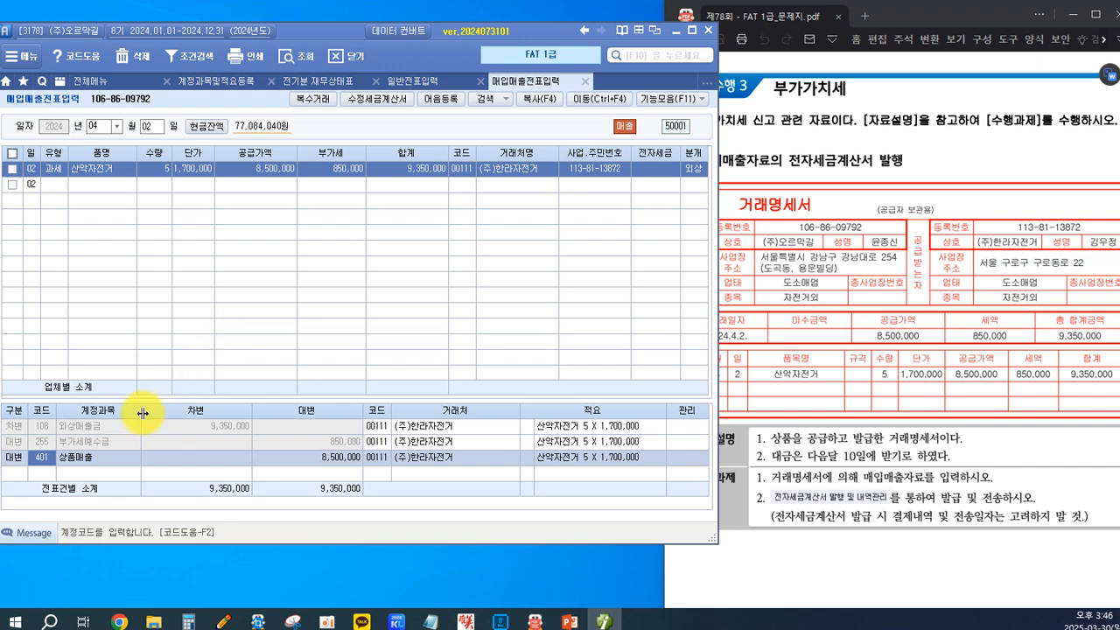
Open the 전자세금계산서 발행 및 내역관리 screen under 부가가치세 II.
click(782, 520)
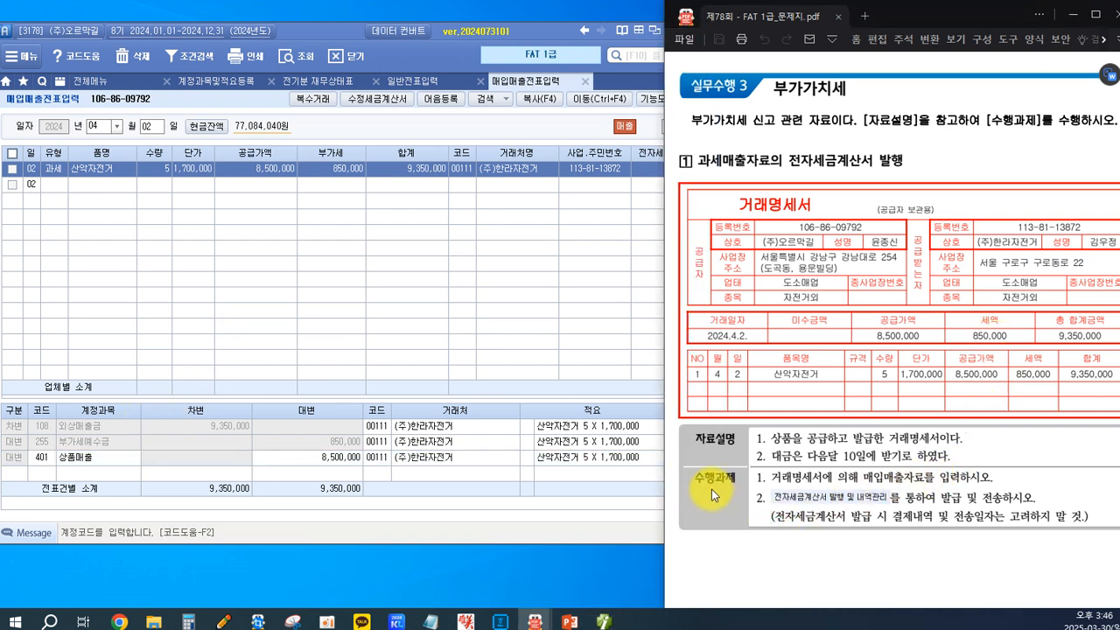
click(65, 81)
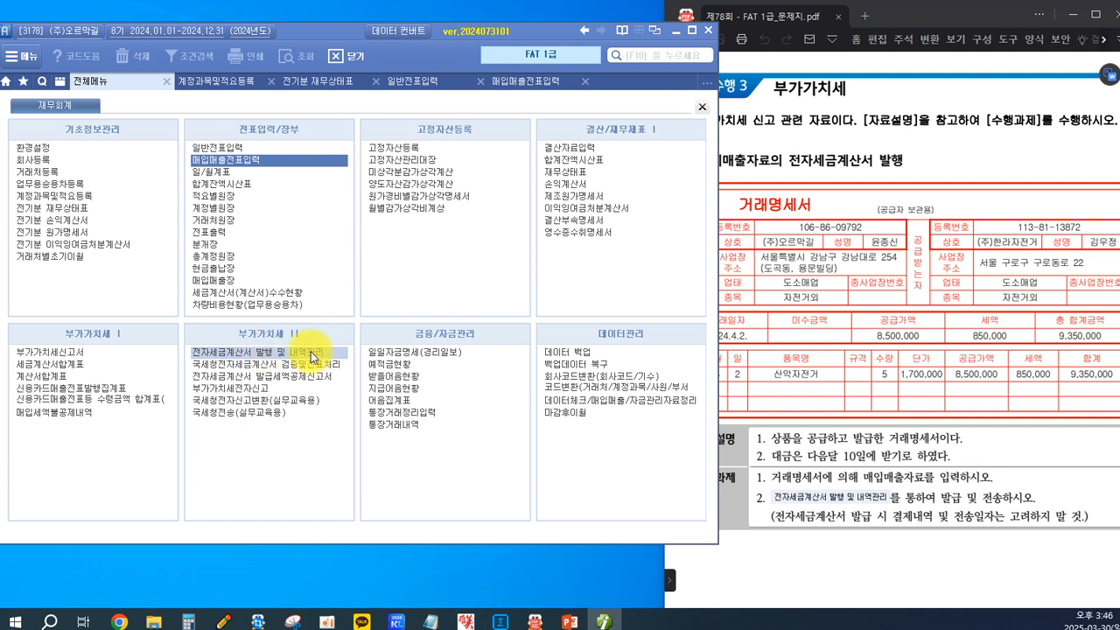
click(272, 354)
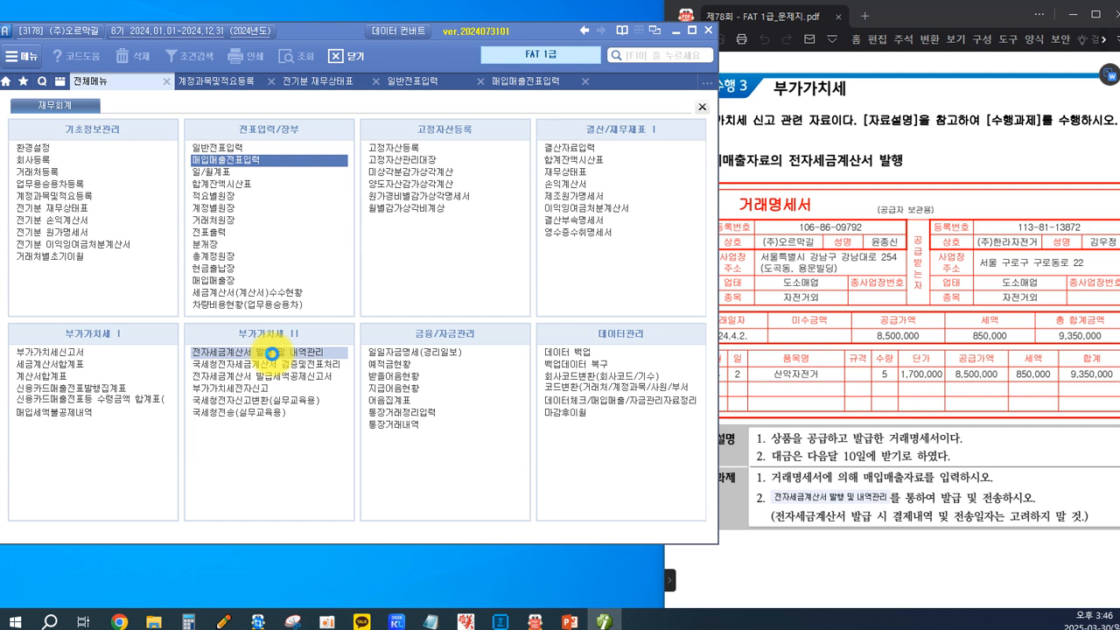
click(272, 354)
Query the sales tax invoices for 2024-04-02 to 2024-04-02, covering all customers from 처음 to 끝.
text(4)
key(Return)
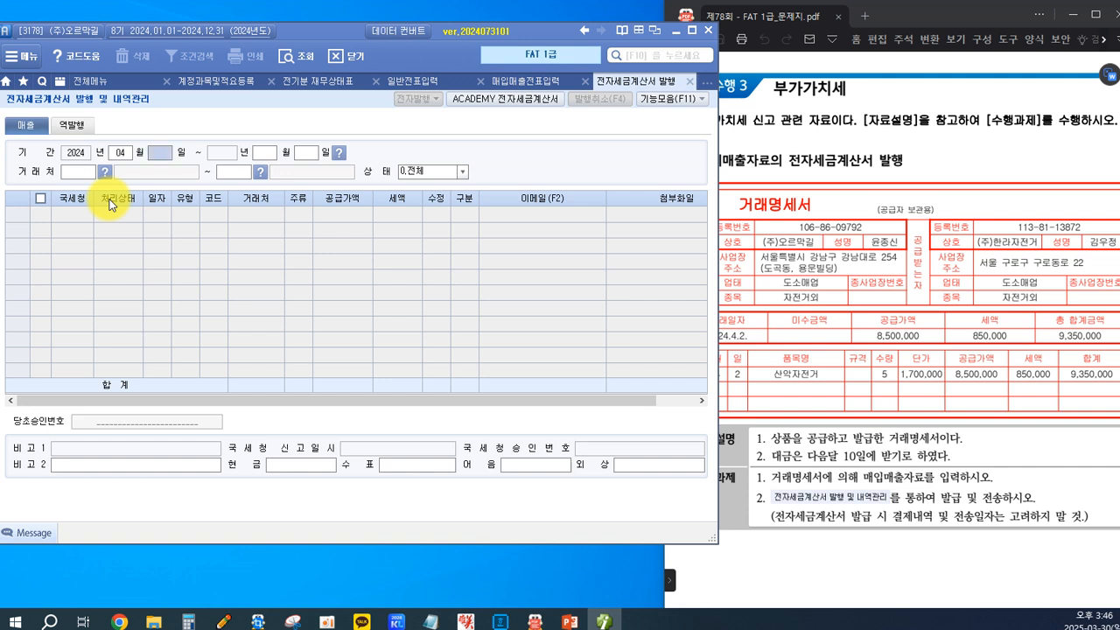
text(2)
key(Return)
text(4)
key(Return)
text(2)
key(Return)
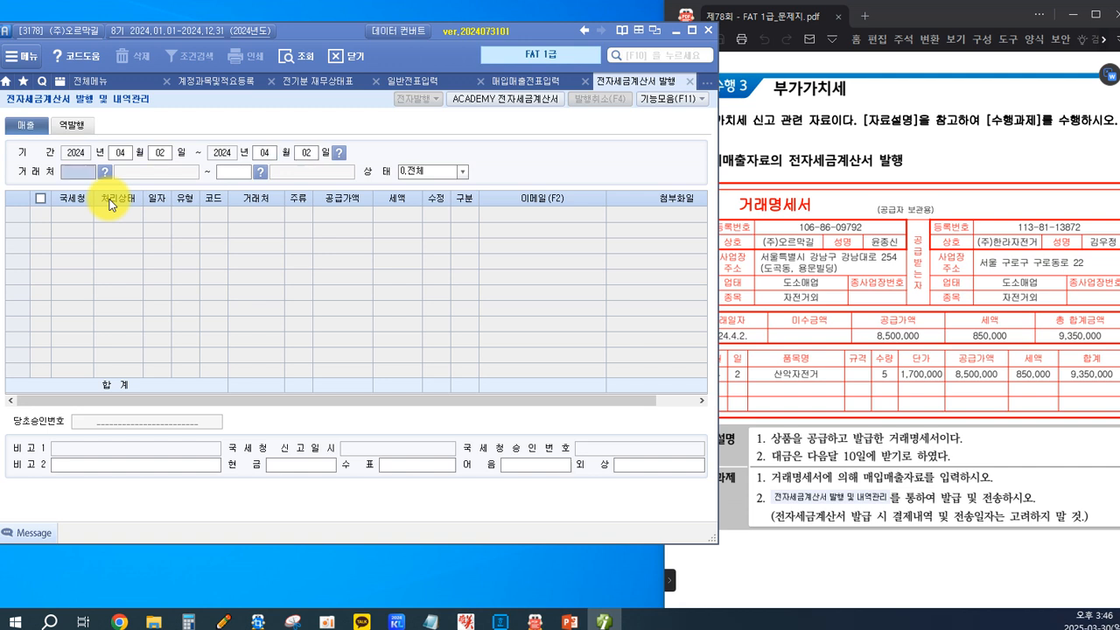
key(Return)
key(Return)
key(Return)
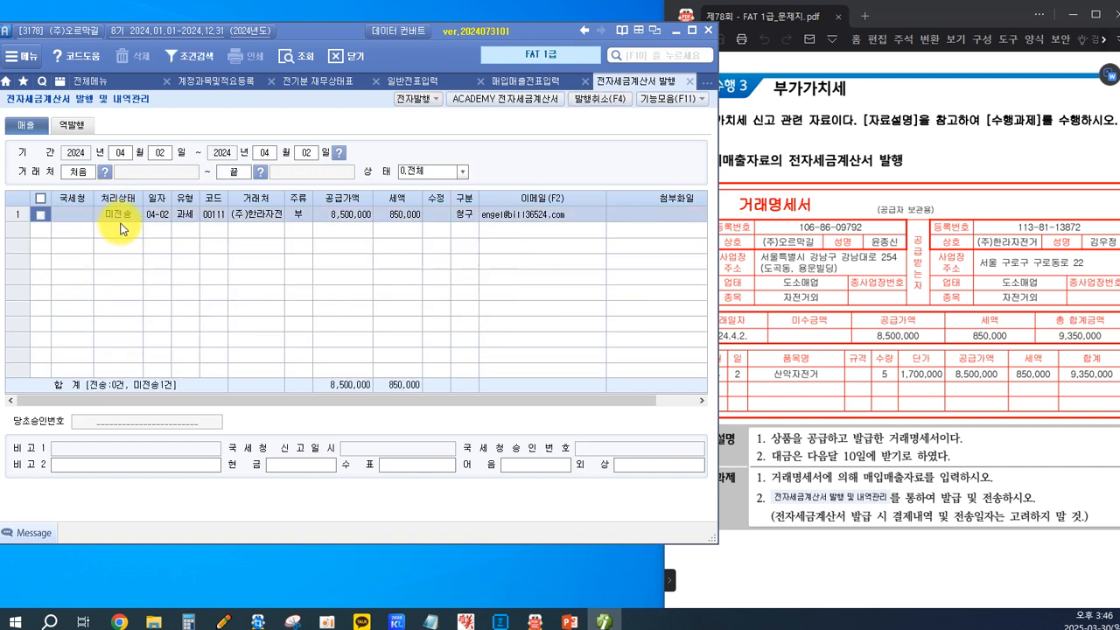
Issue the electronic tax invoice for the (주)한라자전거 sale, logging in with the prefilled credentials and confirming the issue.
click(41, 216)
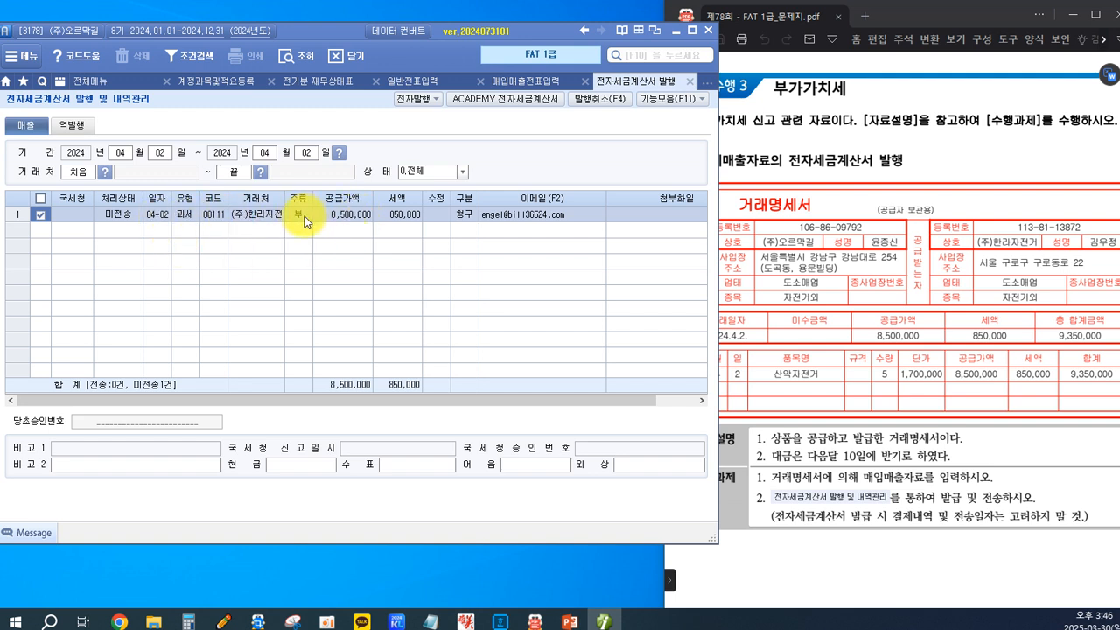
click(427, 102)
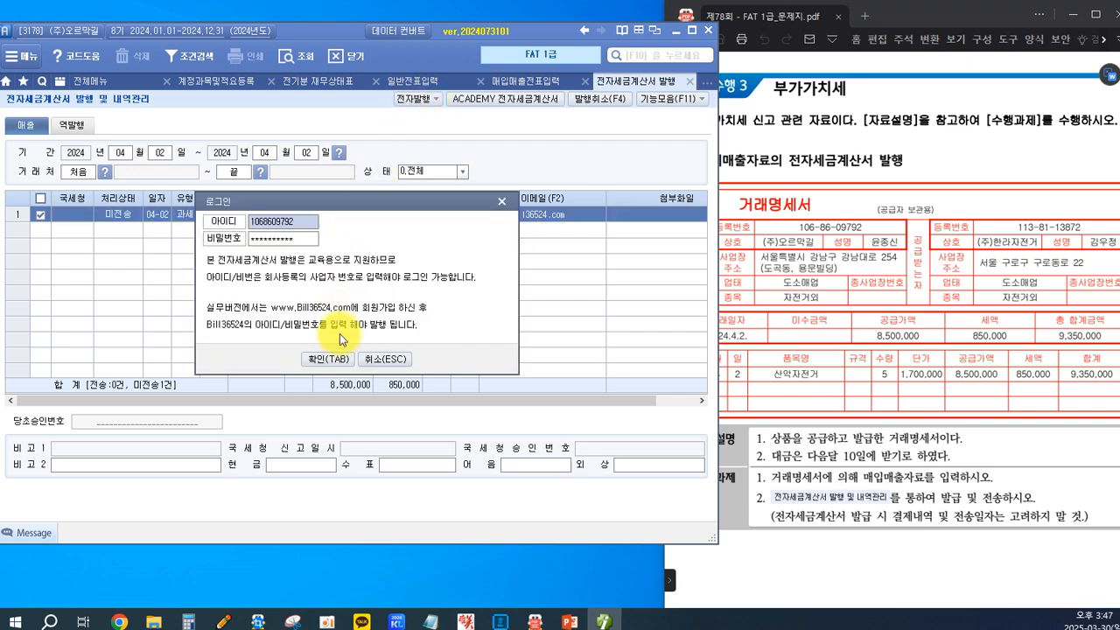
click(323, 360)
key(F3)
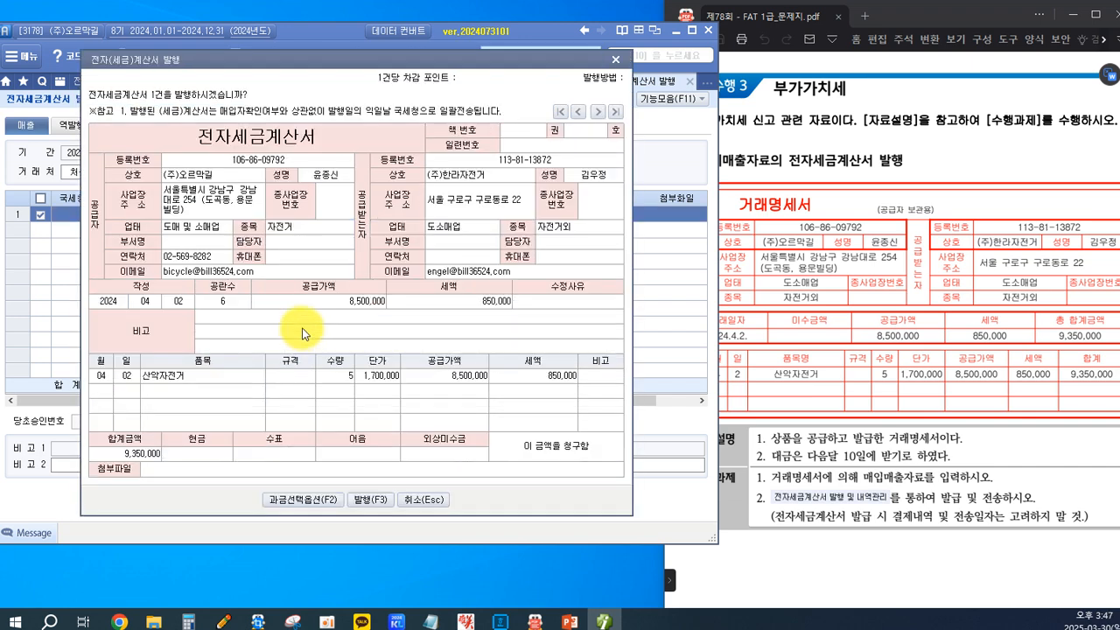
click(364, 501)
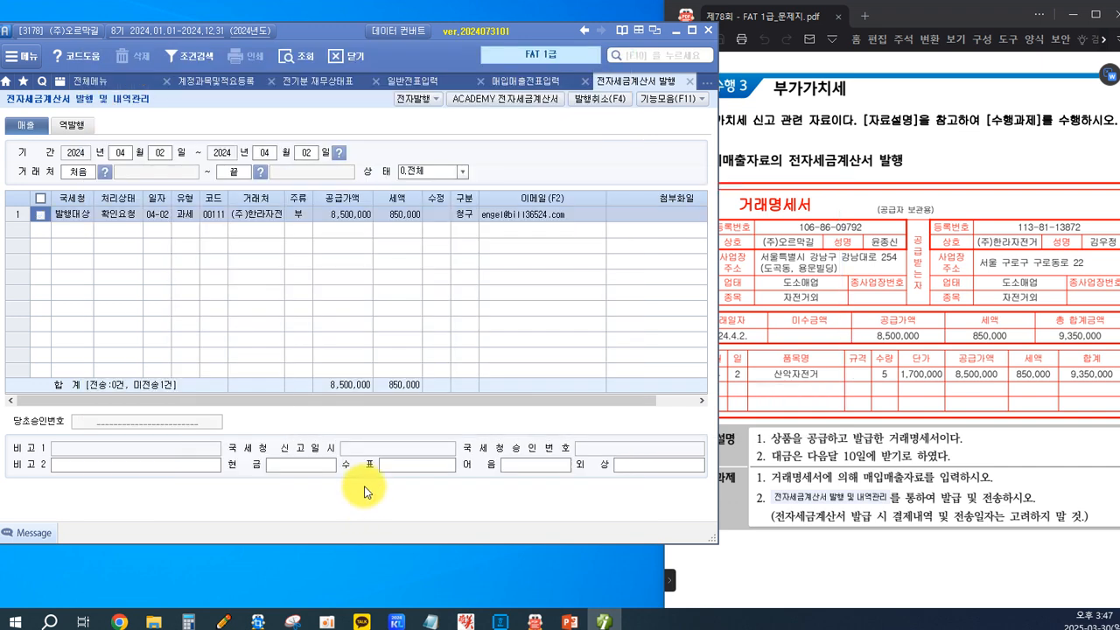
click(548, 342)
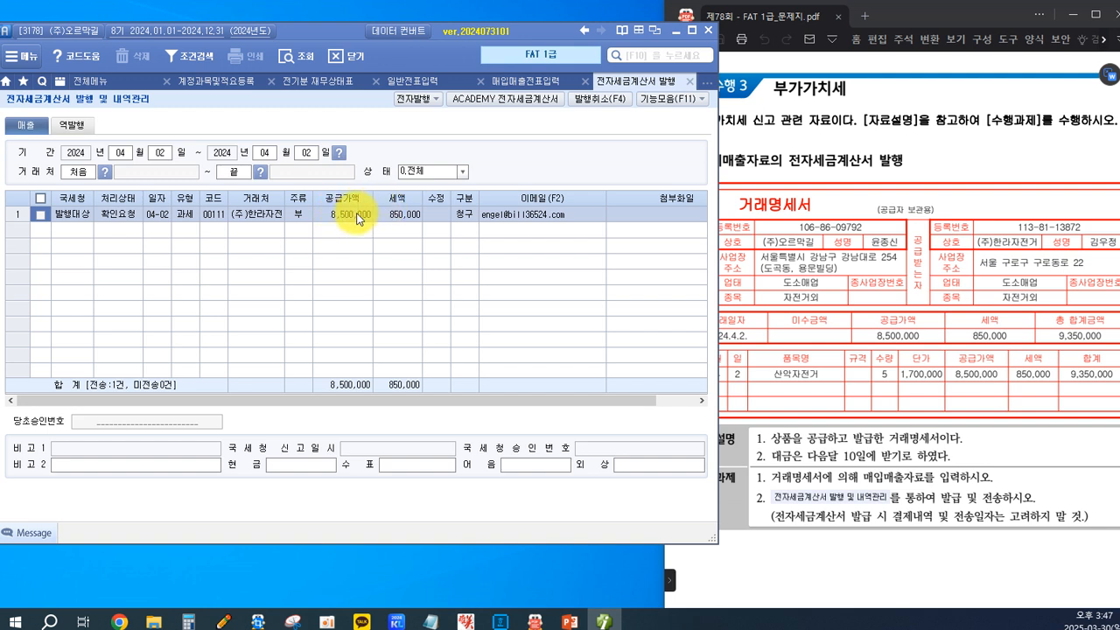
Open ACADEMY 전자세금계산서, log in to Bill36524 with the prefilled credentials and retrieve the sales invoices for 2024-04-02.
click(506, 101)
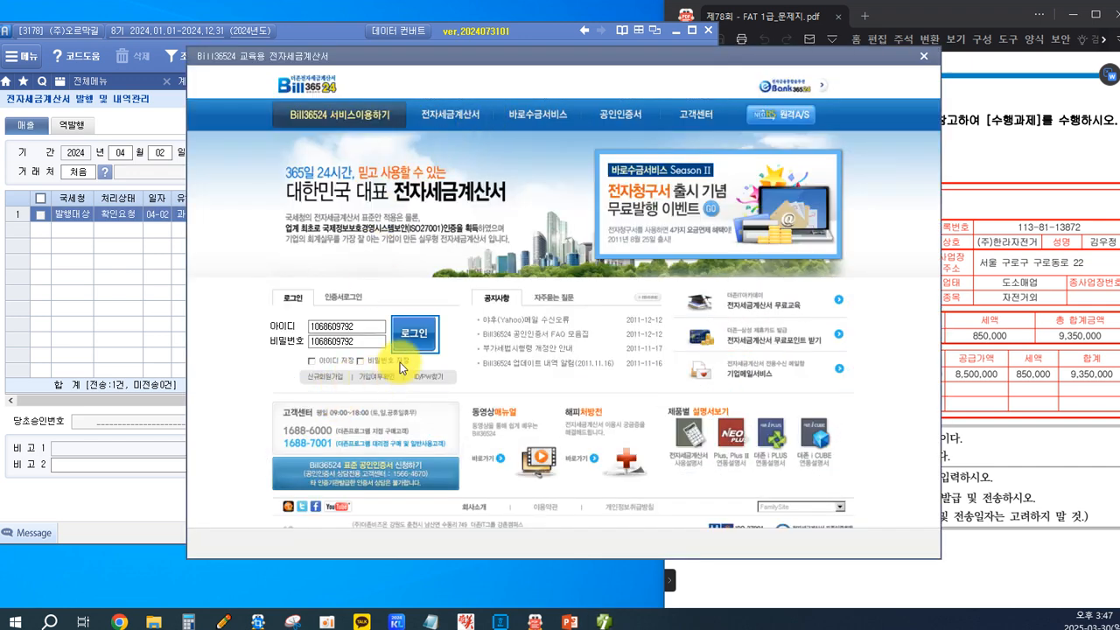
click(411, 336)
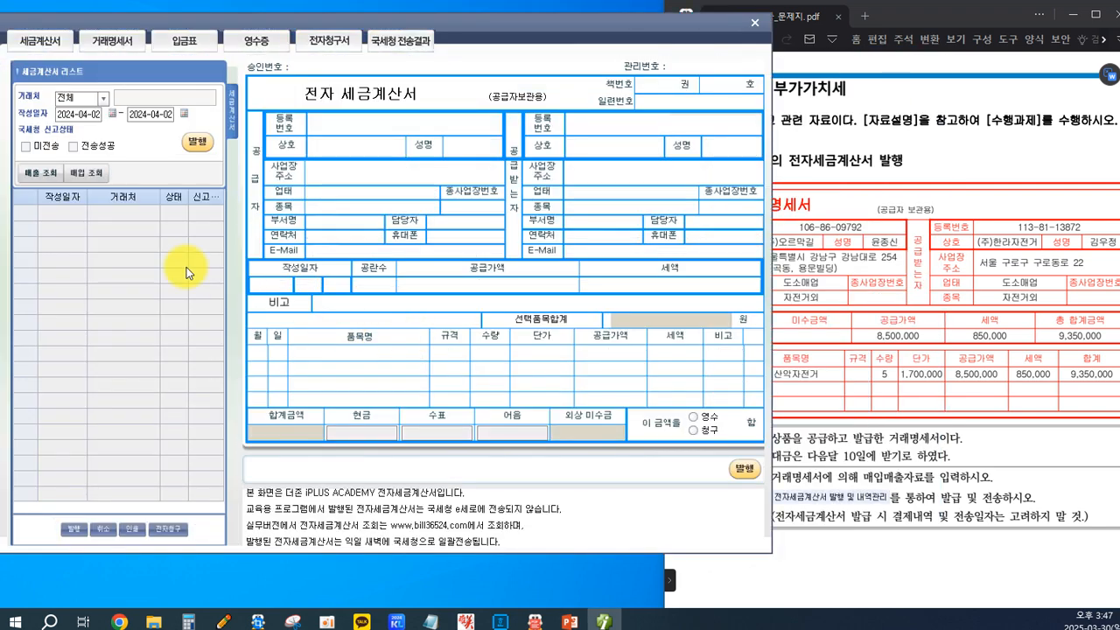
click(39, 175)
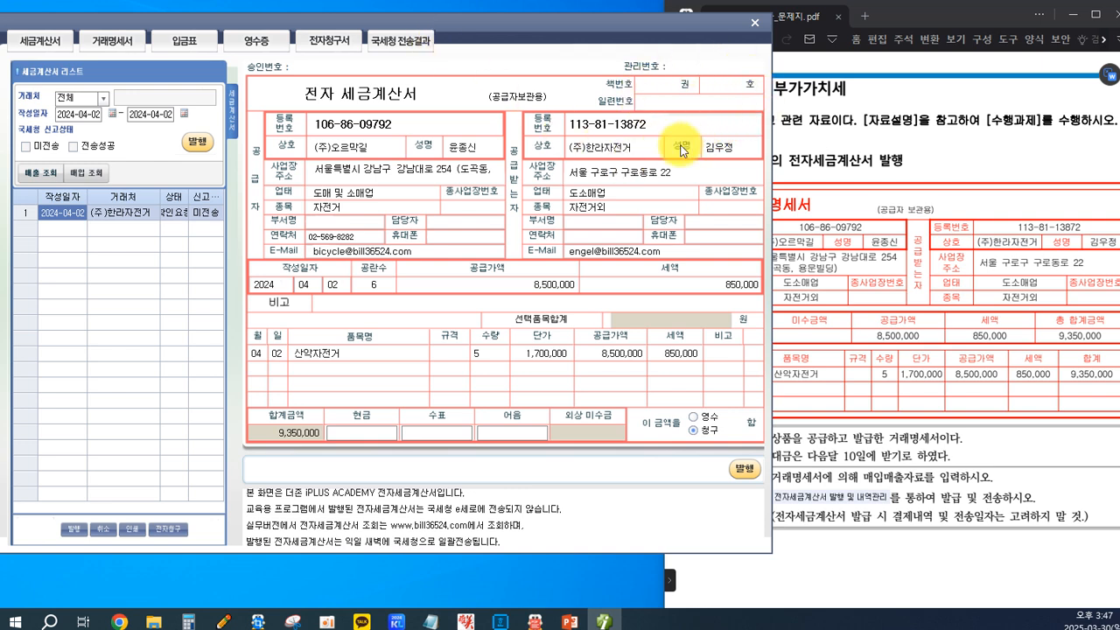
Issue the retrieved (주)한라자전거 invoice in Bill36524 and try to view its 국세청 전송결과.
click(195, 144)
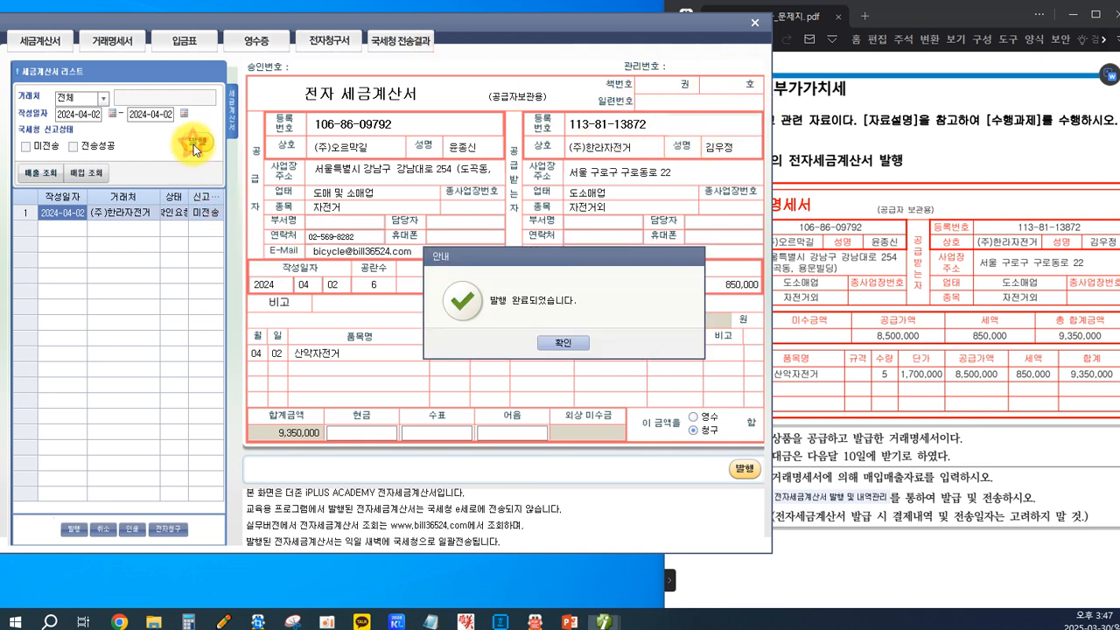
click(565, 346)
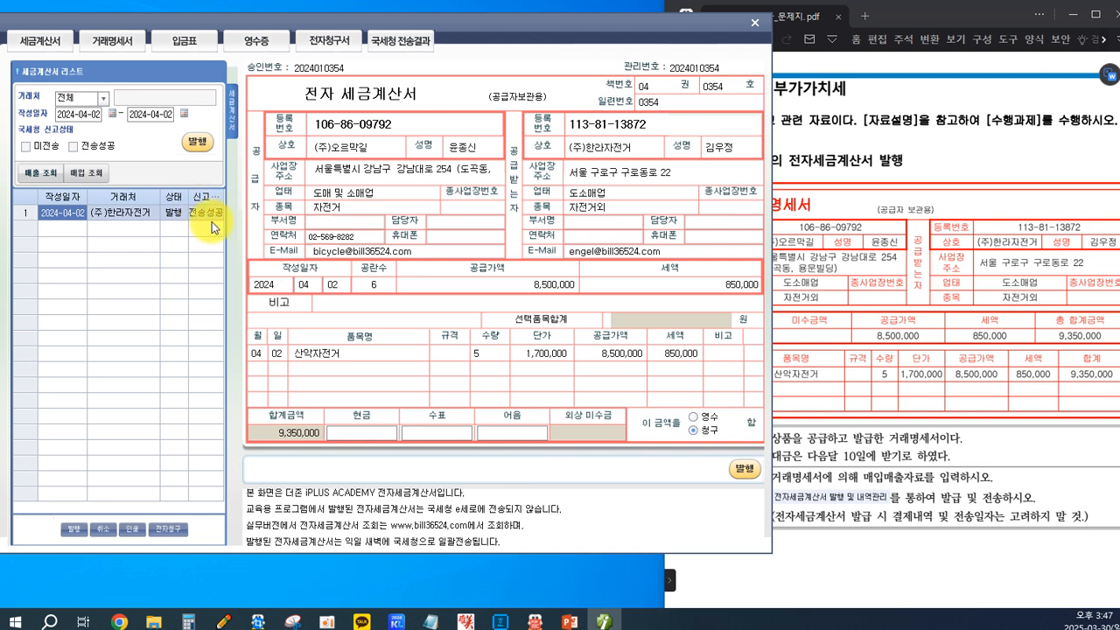
click(386, 49)
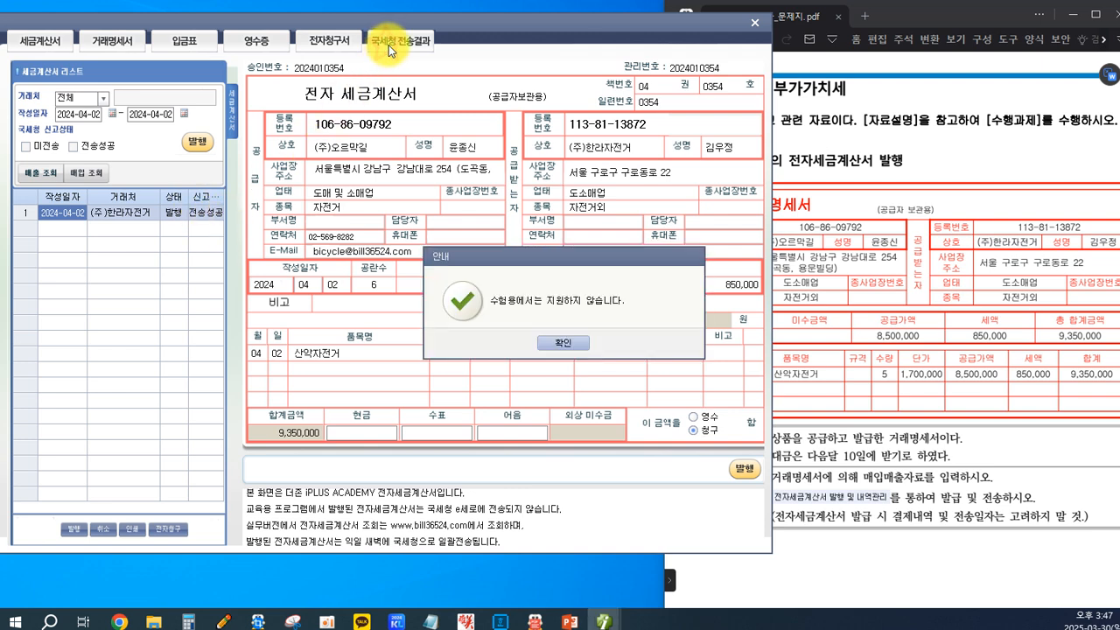
Dismiss the notice, close Bill36524 and reload the April 2 entries in 매입매출전표입력.
click(556, 340)
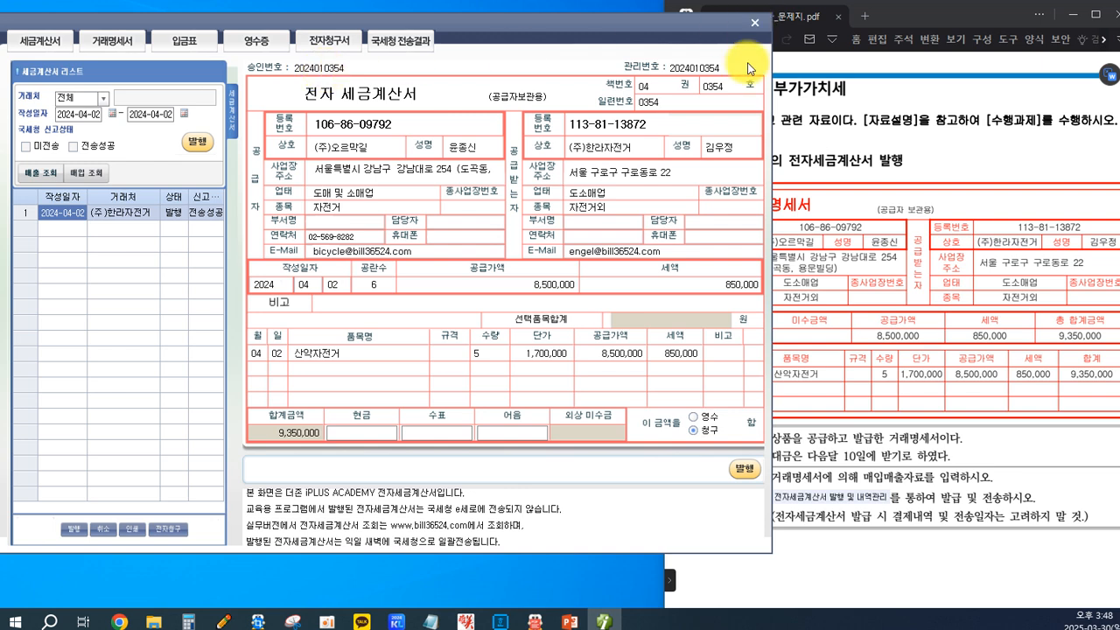
click(753, 26)
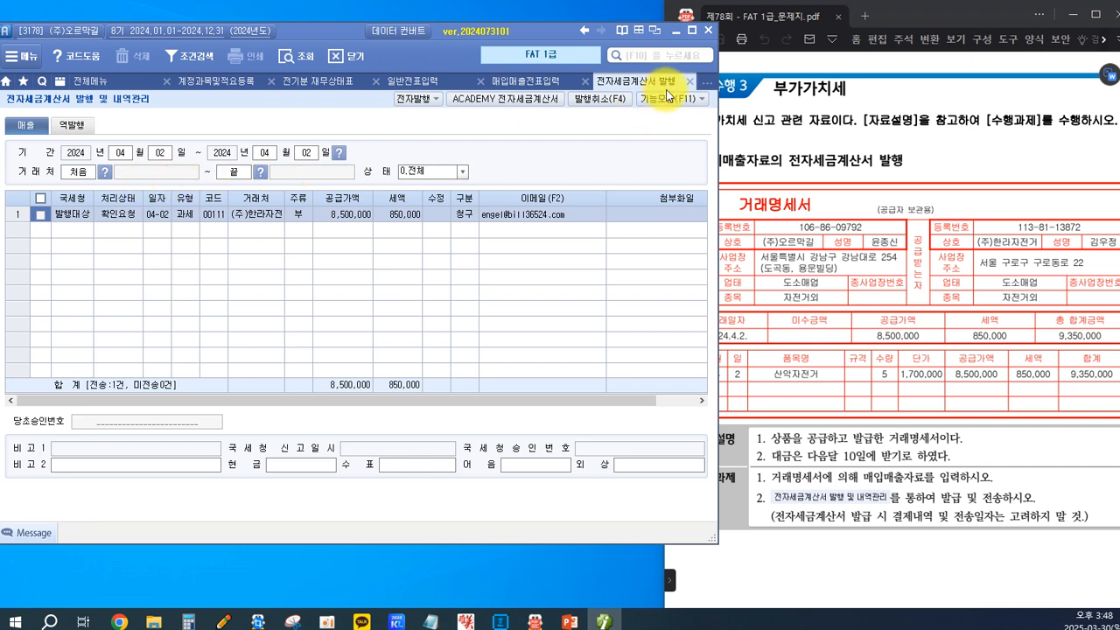
click(519, 82)
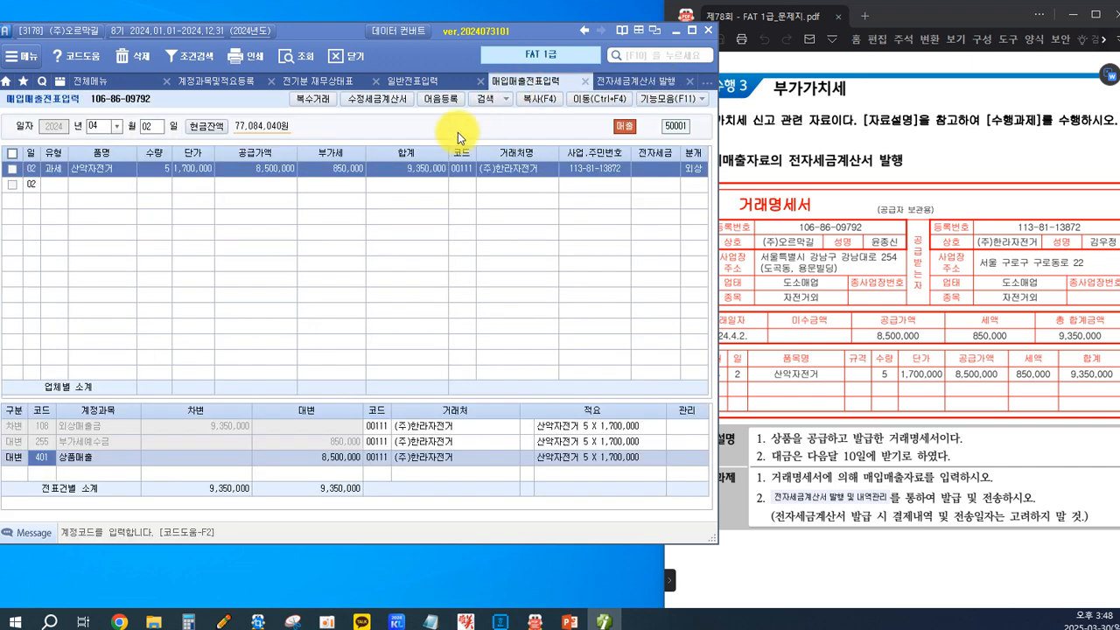
click(147, 126)
key(Return)
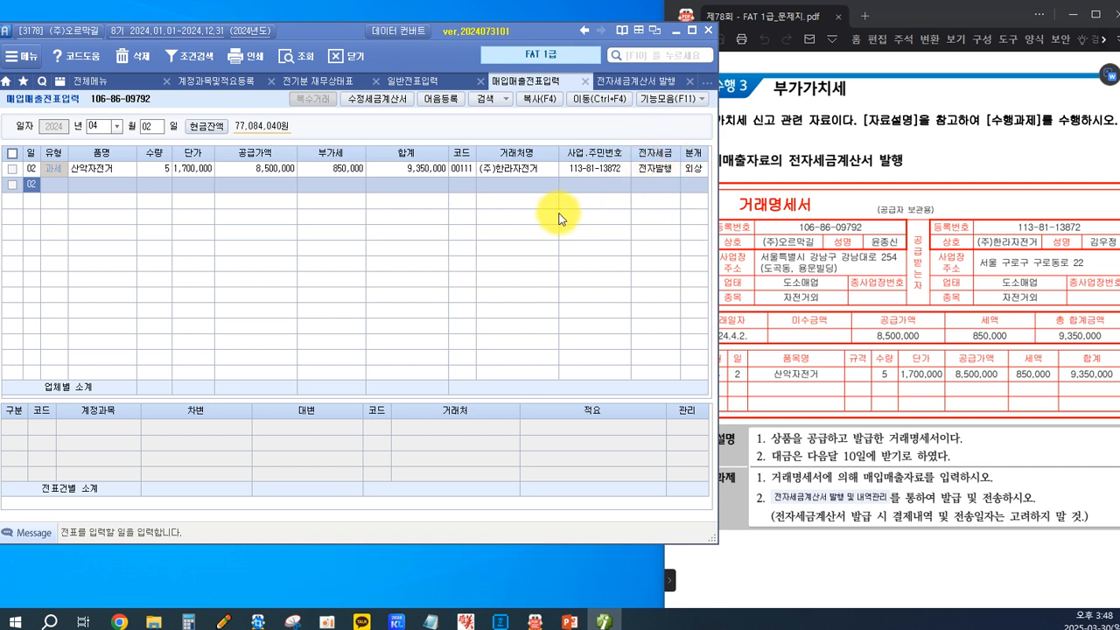
Switch to the exam PDF and examine the 매입거래 전자계산서: its date, supply amount, cash payment, 자료설명 and 수행과제.
click(798, 275)
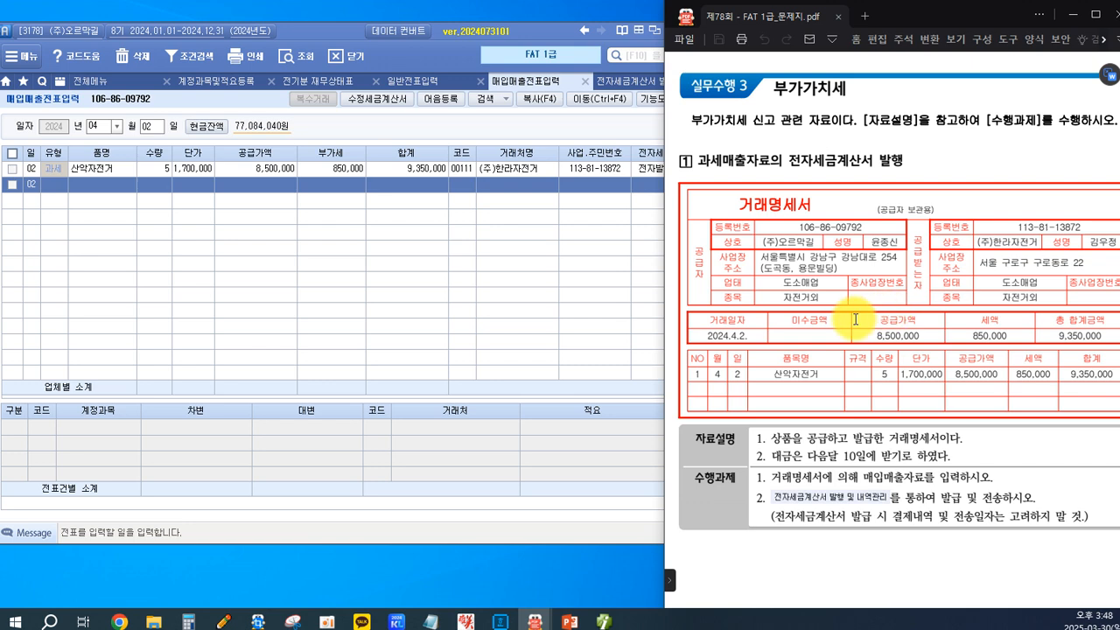
scroll(856, 317, down, 1)
scroll(856, 306, down, 3)
scroll(856, 303, down, 10)
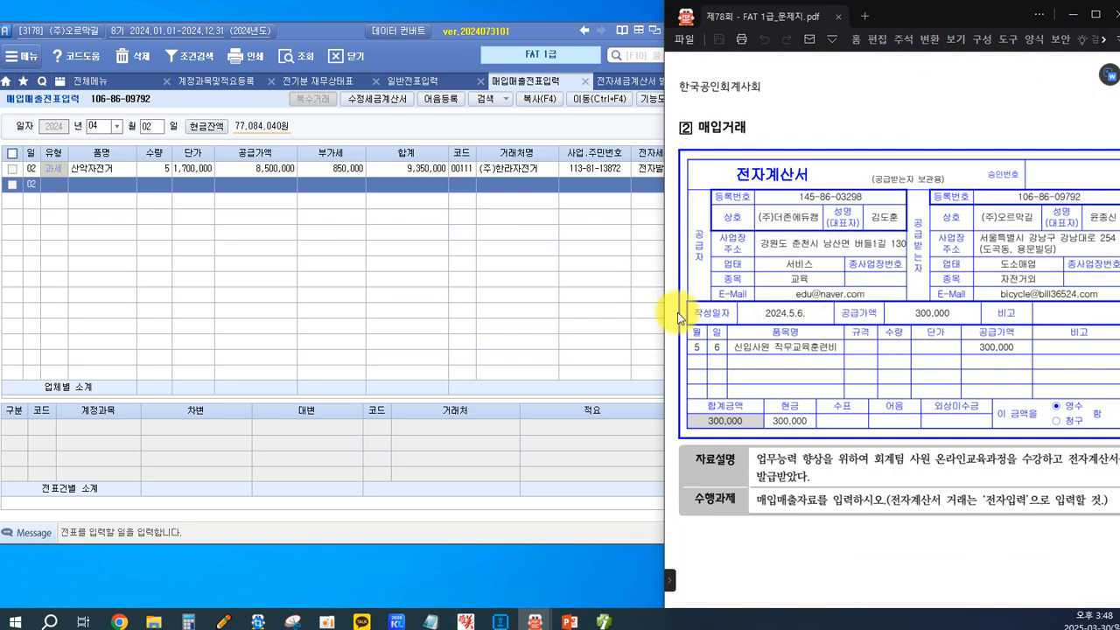
click(397, 276)
click(850, 402)
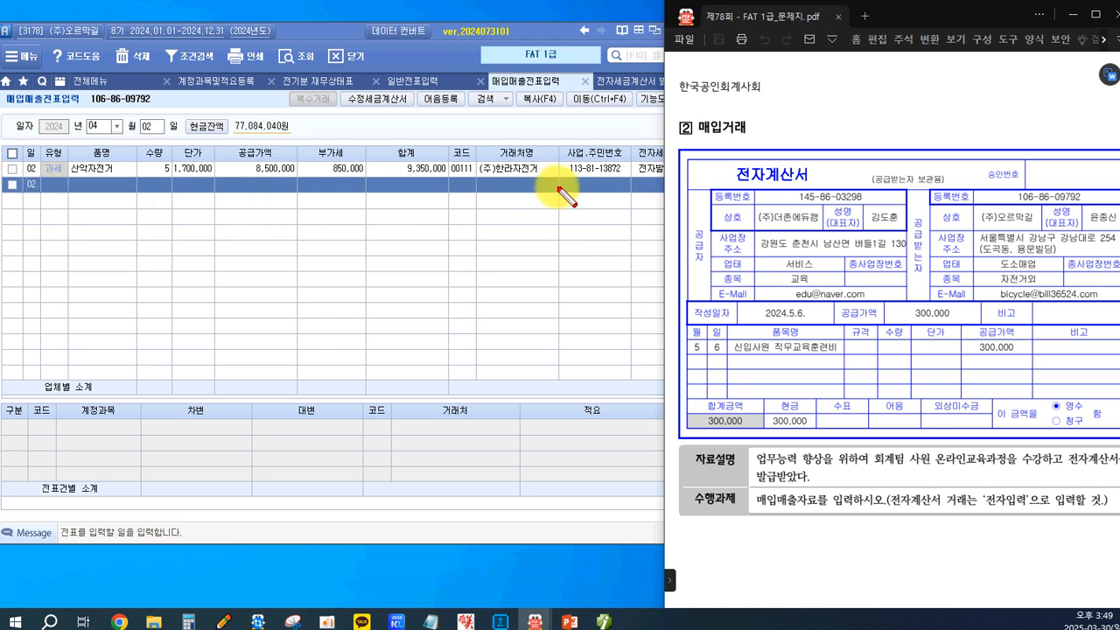
drag(693, 113, 826, 187)
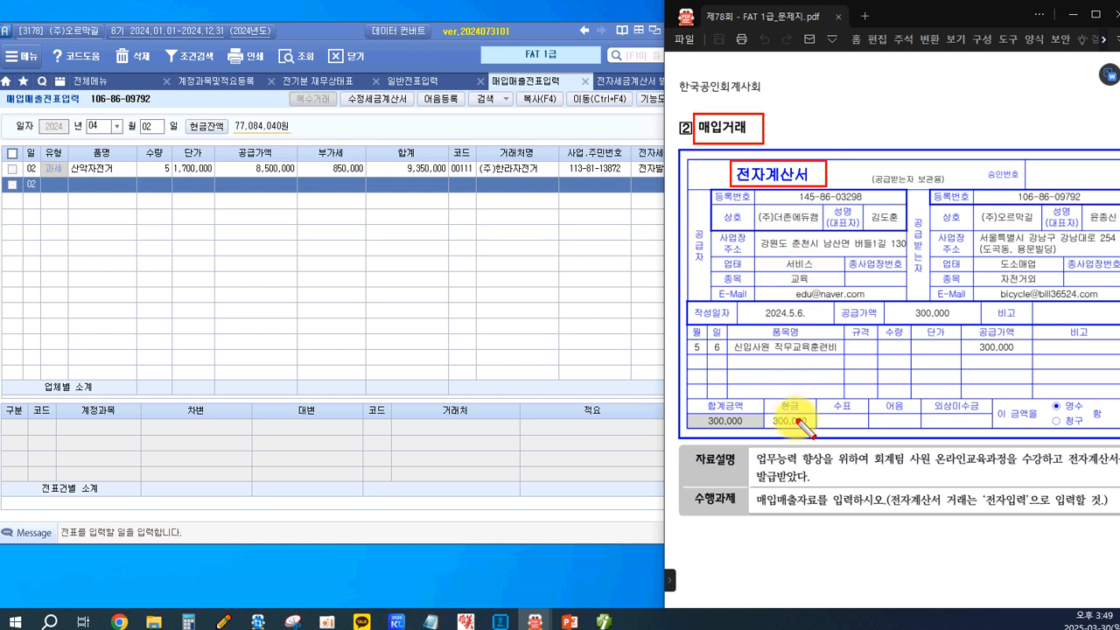
drag(688, 339, 727, 356)
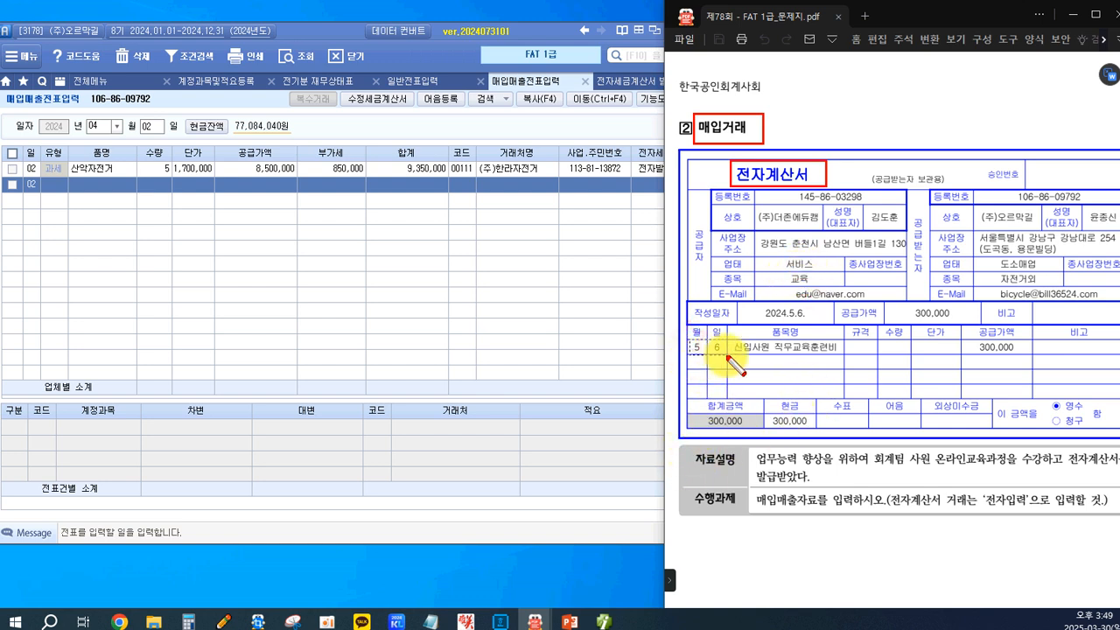
drag(752, 306, 823, 321)
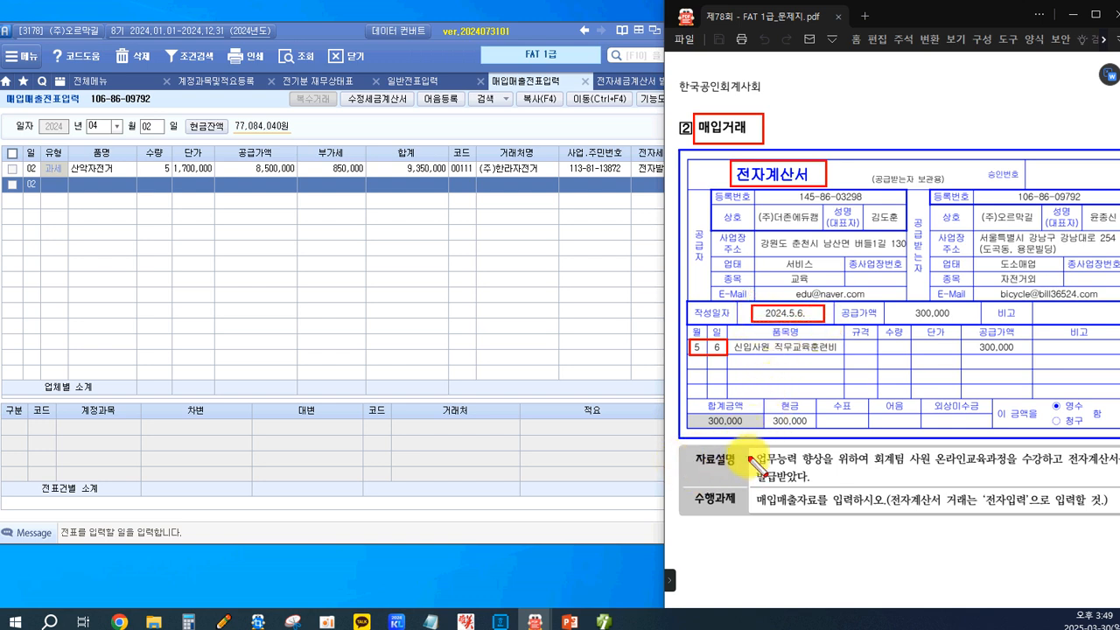
drag(752, 447, 1035, 470)
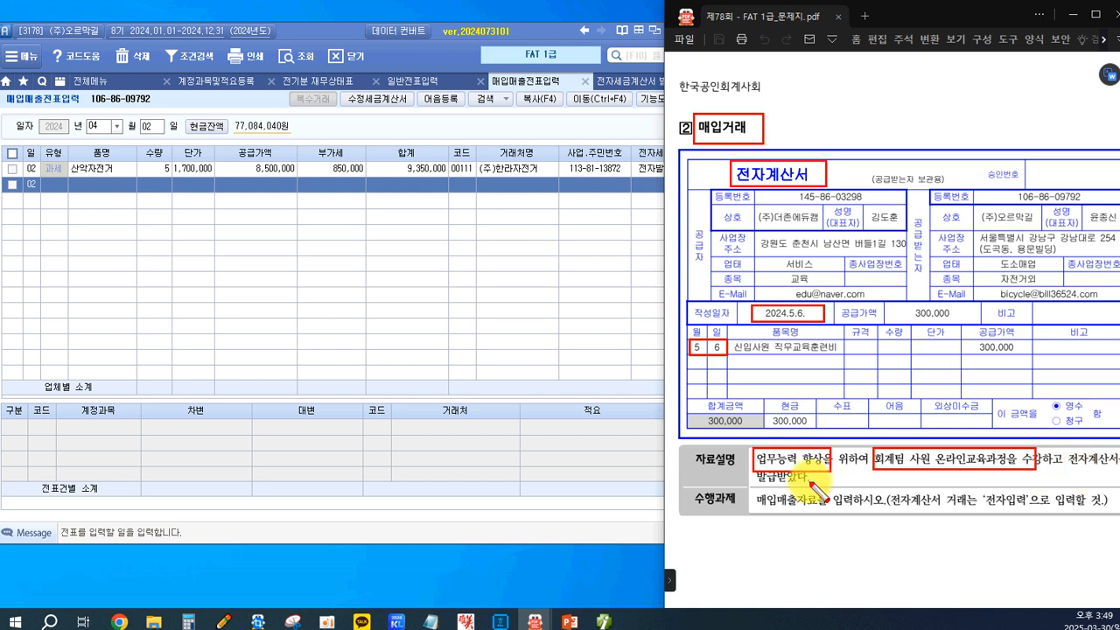
drag(751, 491, 796, 511)
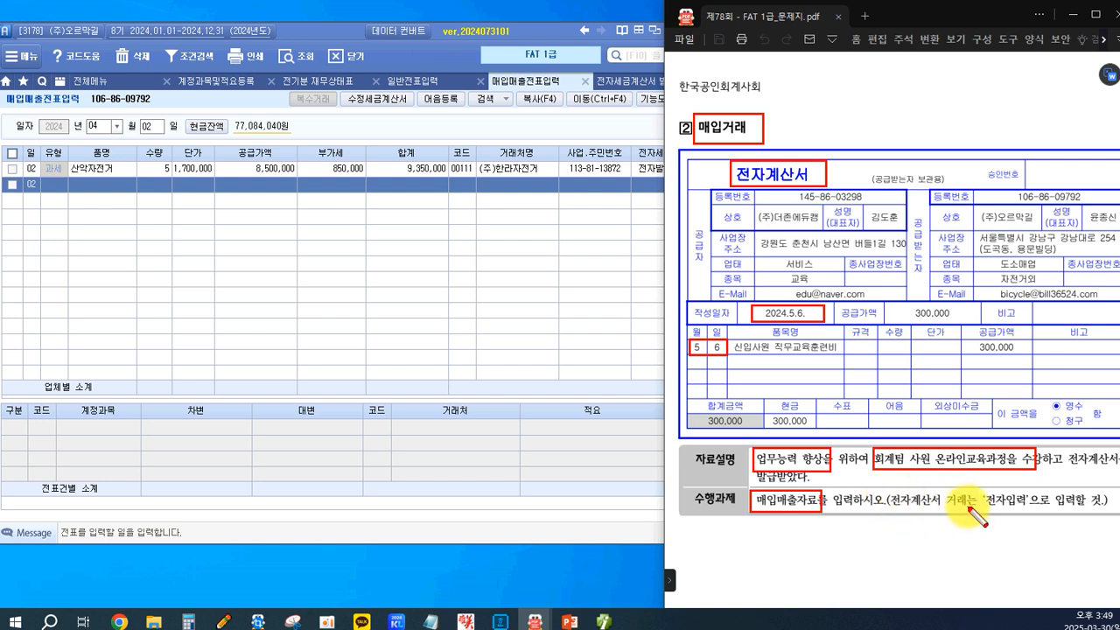
drag(981, 491, 1030, 515)
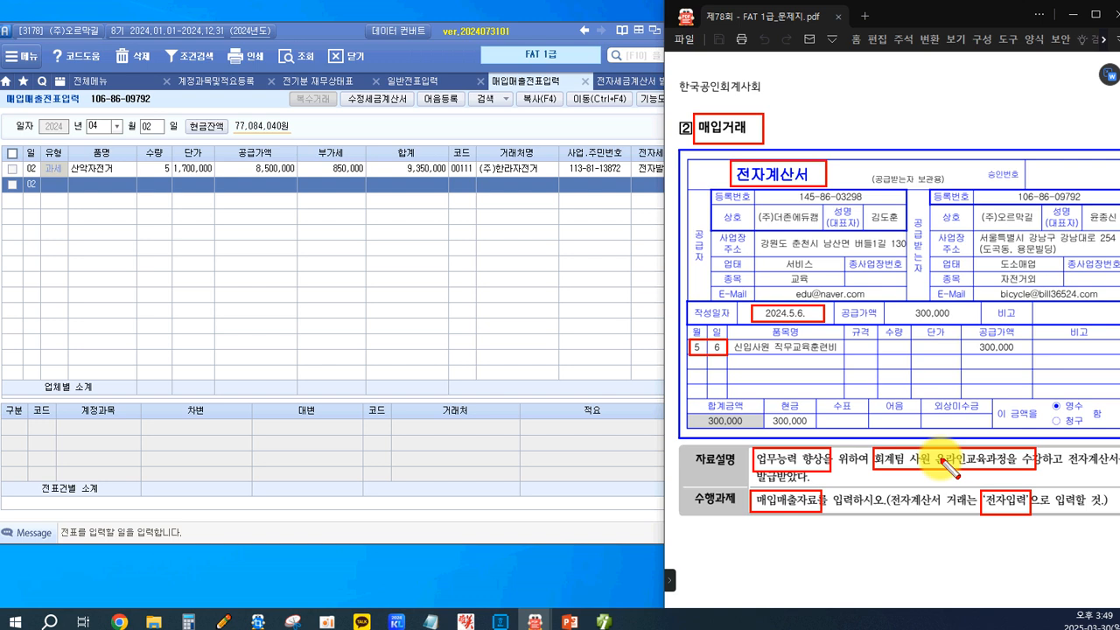
drag(970, 342, 1024, 356)
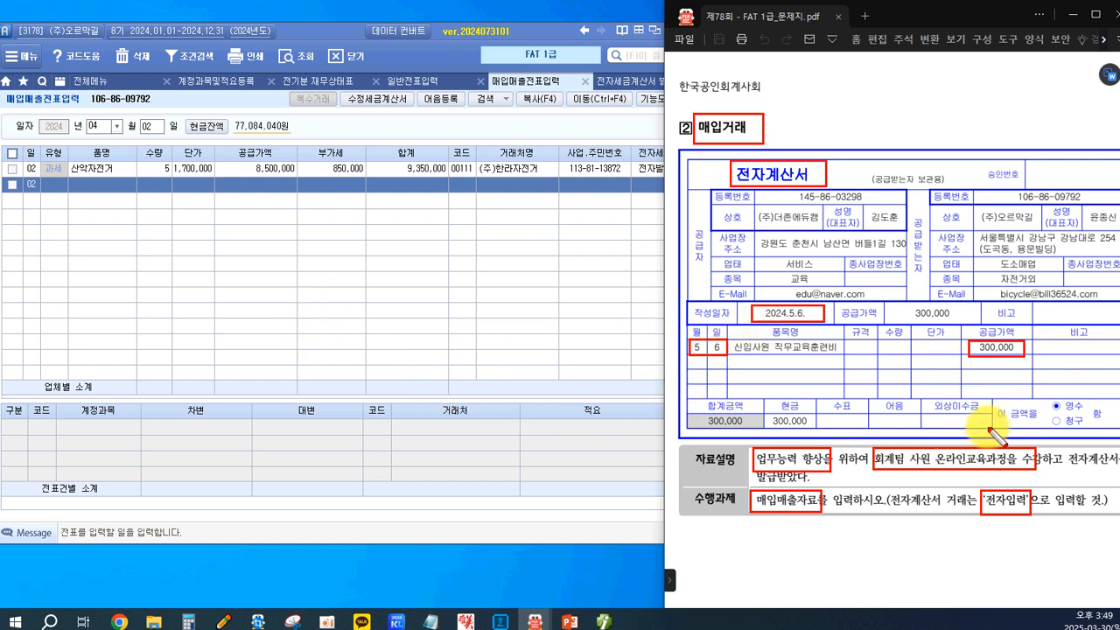
drag(764, 396, 816, 430)
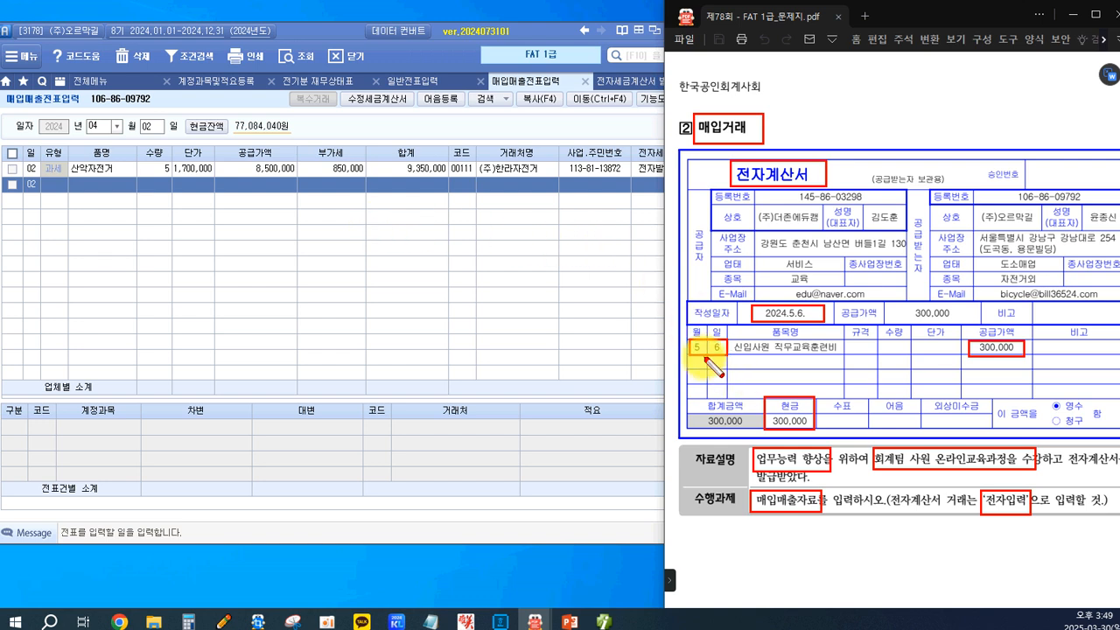
key(Escape)
Start a new entry in 매입매출전표입력 dated May 6 with the purchase type 53.면세.
click(117, 126)
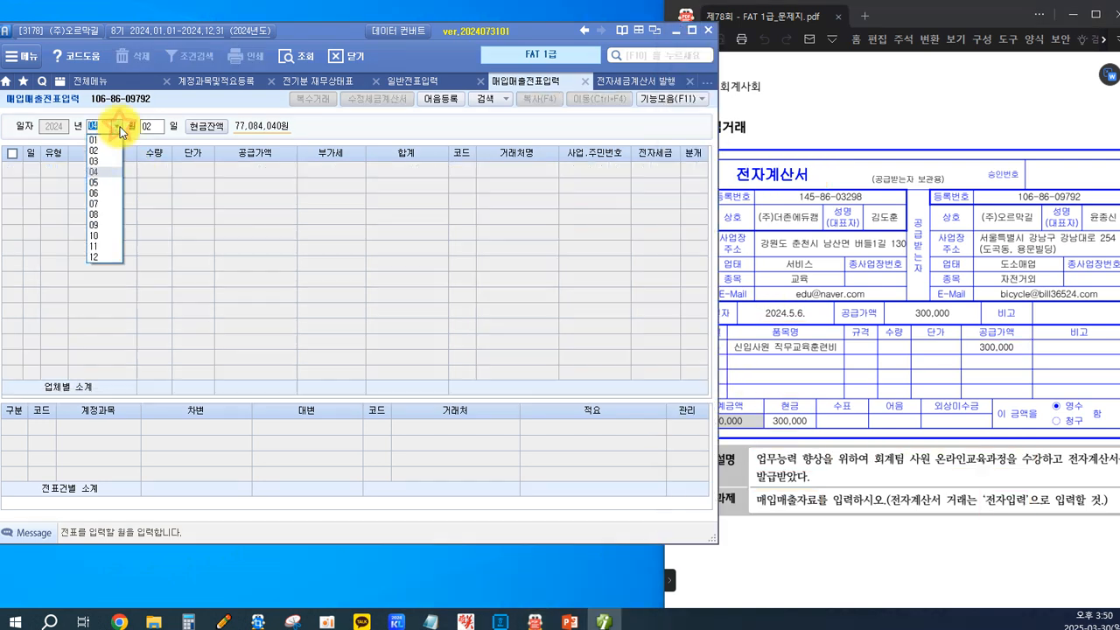
click(100, 179)
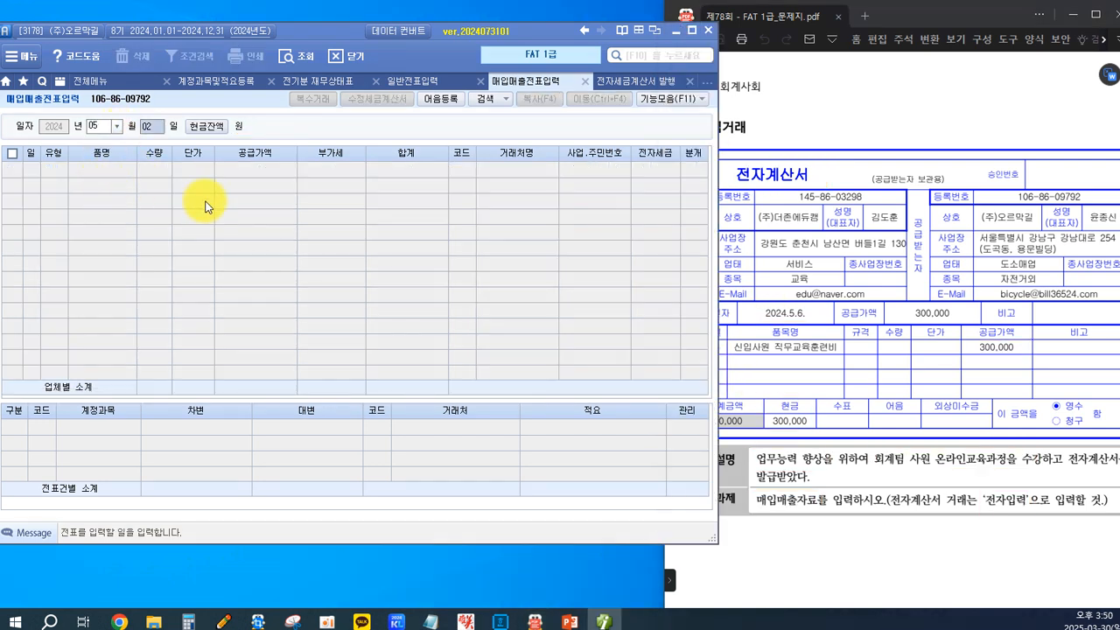
key(Return)
key(Return)
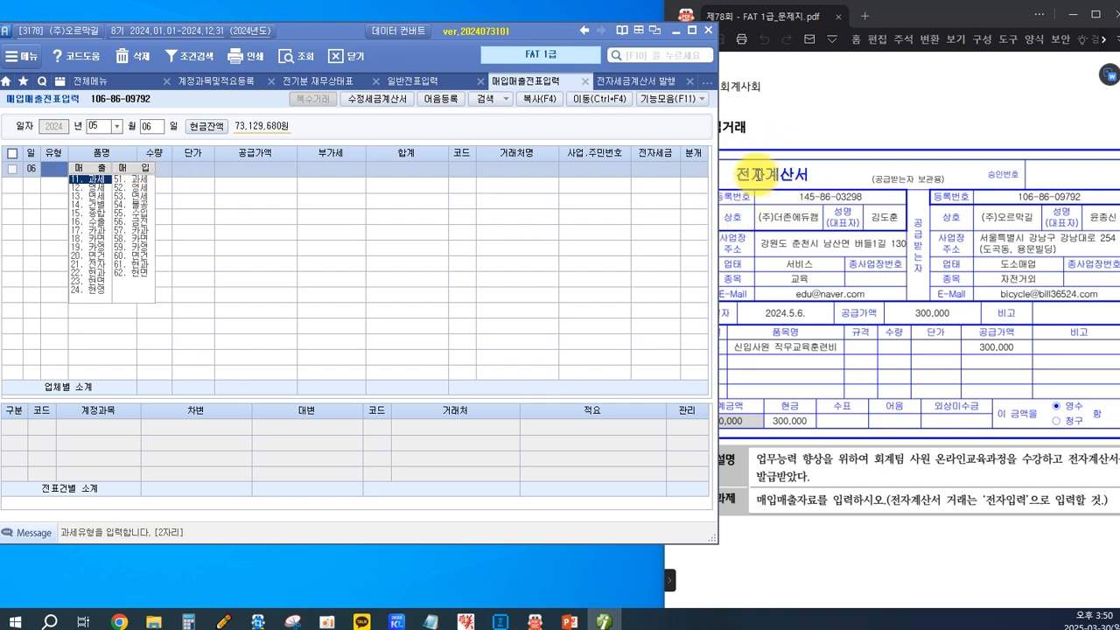
click(134, 197)
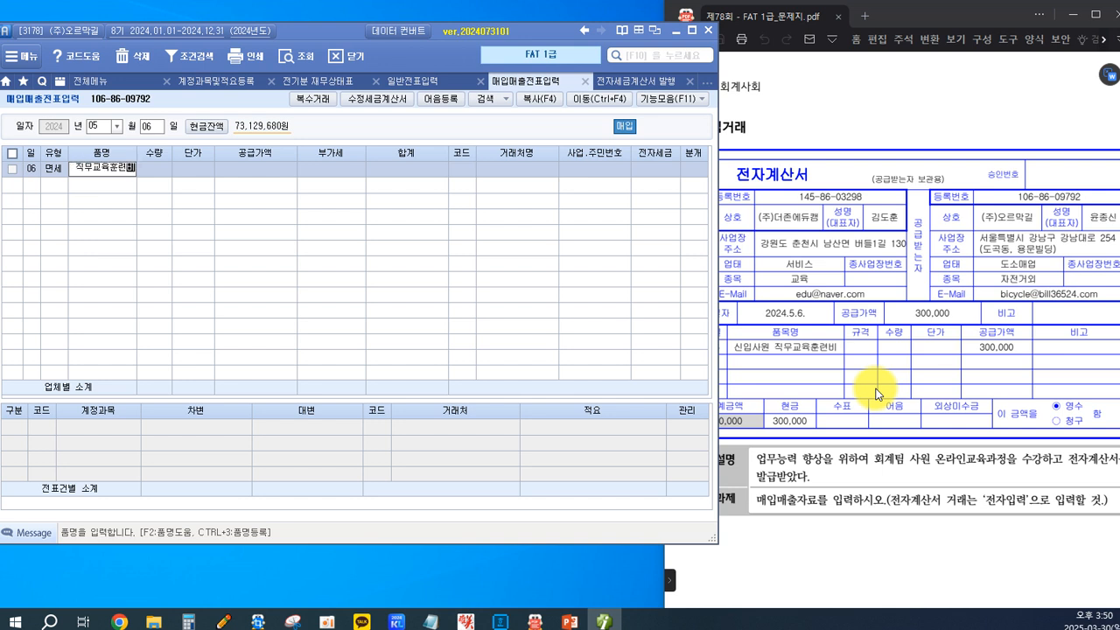
Enter the item 신입사원 직무교육훈련비 with a 공급가액 of 300,000, leaving quantity and unit price blank.
key(Return)
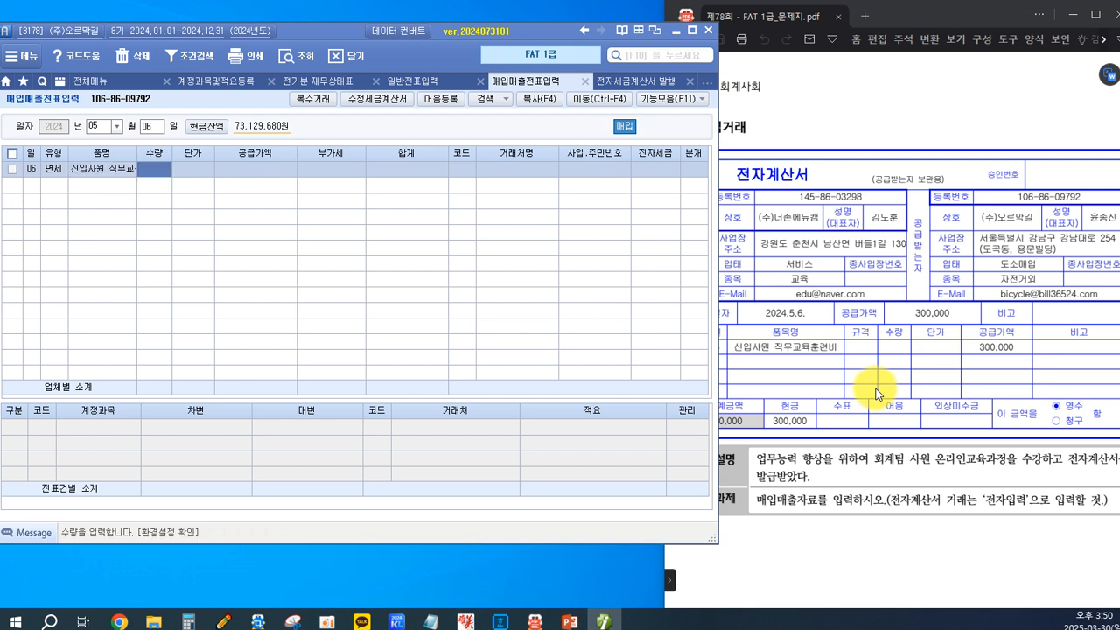
key(Return)
key(Return)
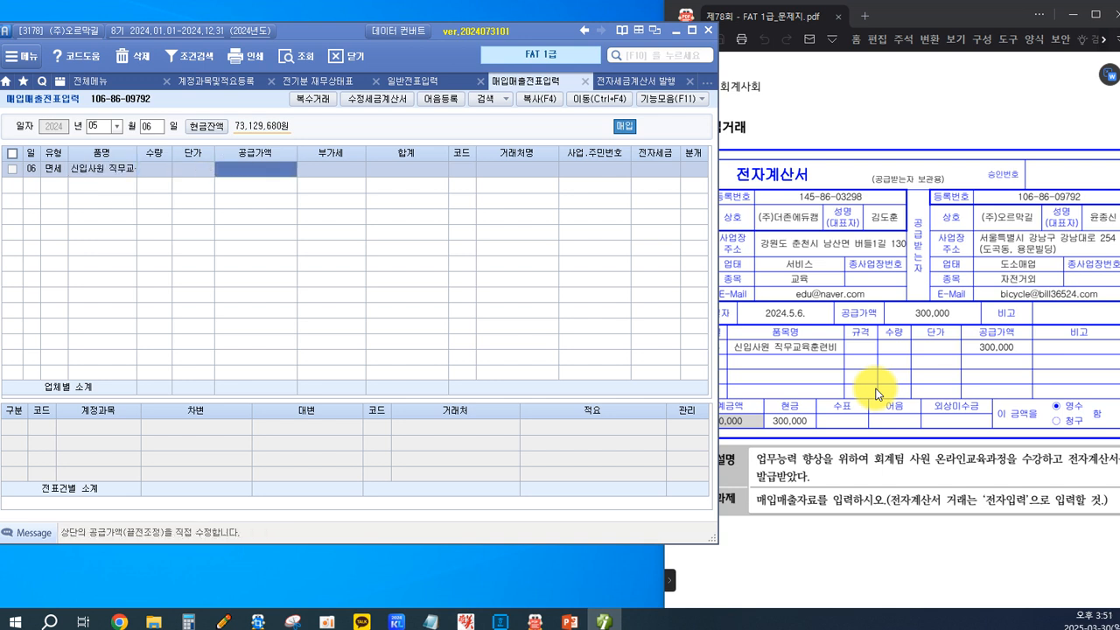
text(3)
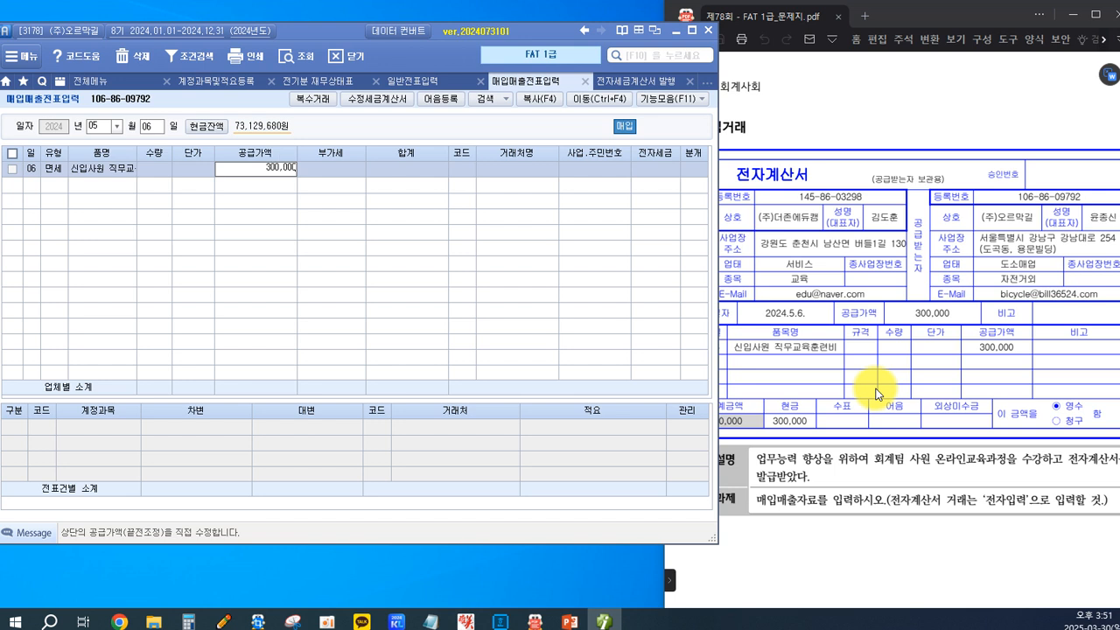
text(00,000)
key(Return)
key(Return)
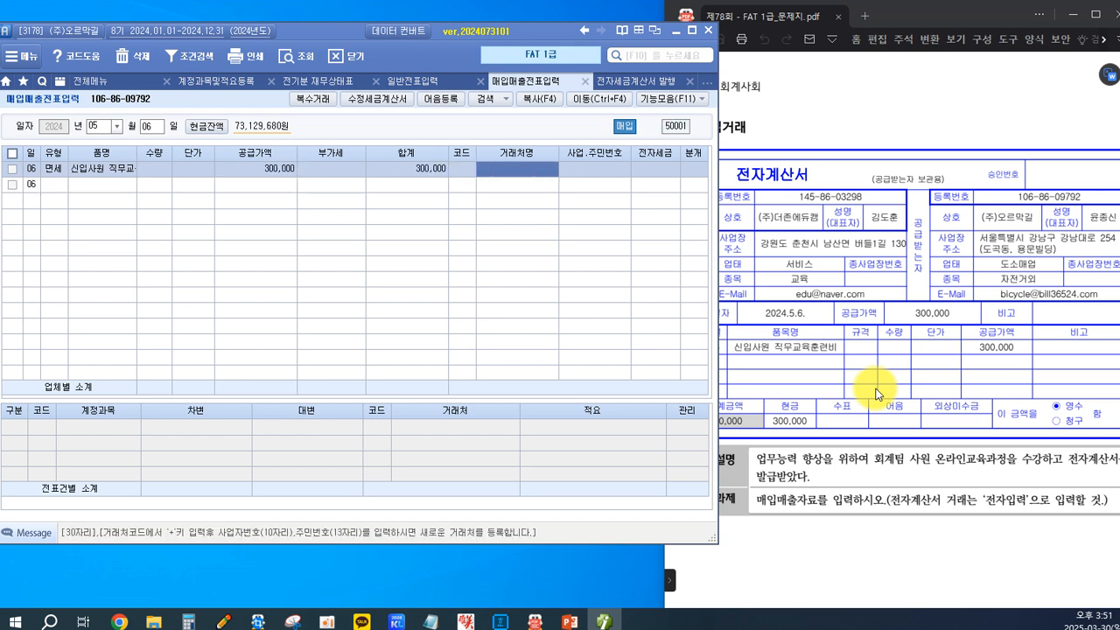
Look up 더존 in the customer codes and assign 02005 (주)더존에듀캠 to the purchase entry.
key(Left)
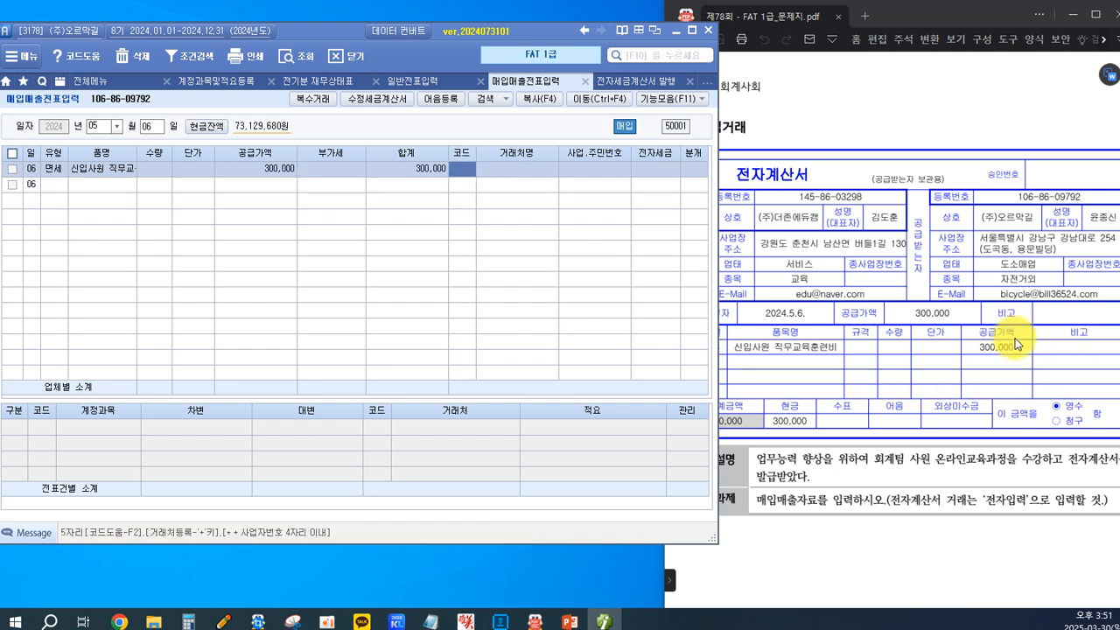
key(F2)
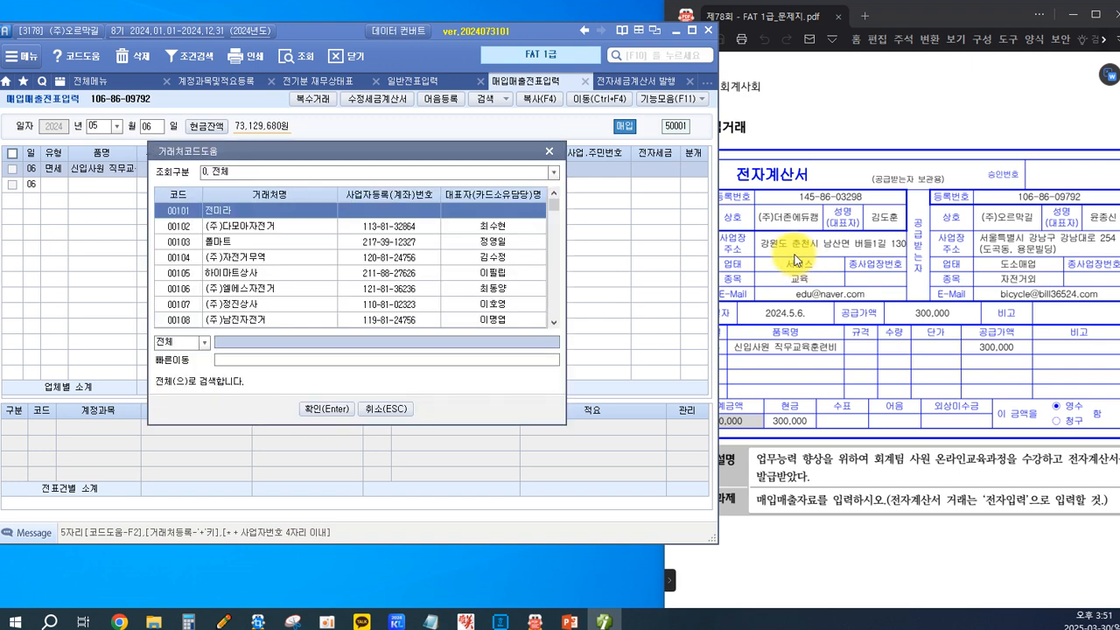
text(ㄷㅓ존)
key(Return)
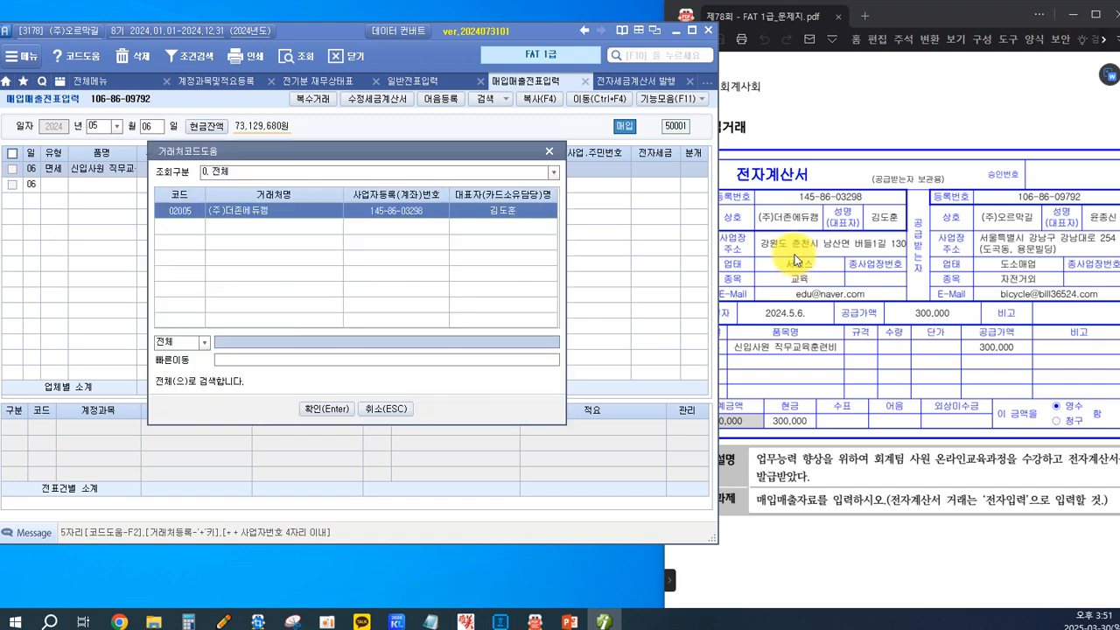
key(Return)
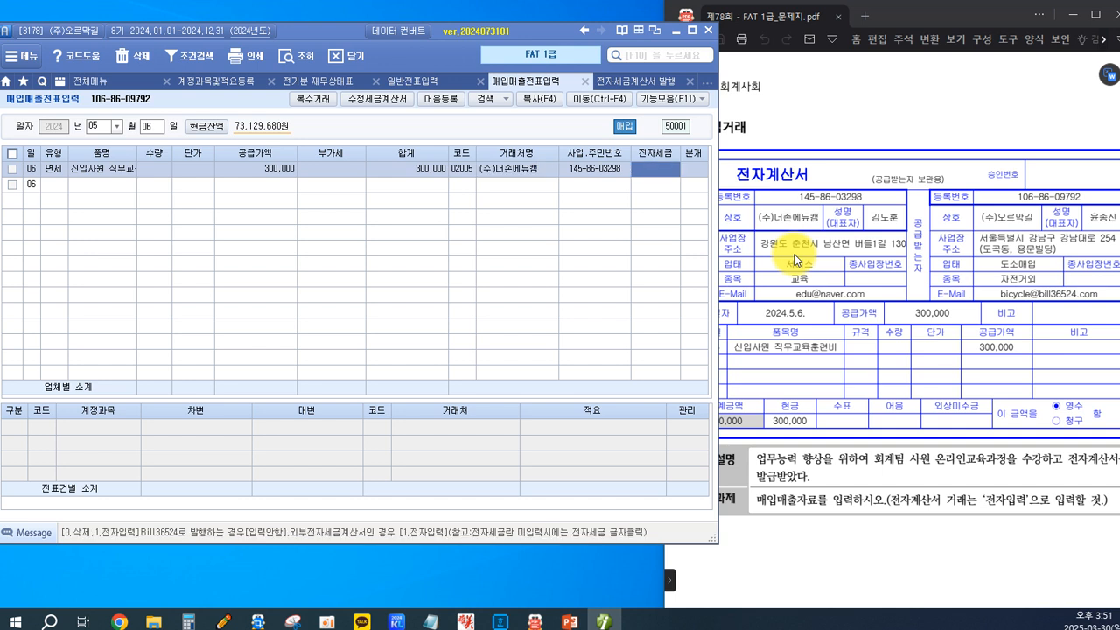
Set the entry's 전자세금 field to 전자입력 and its 분개 type to 현금.
text(1)
key(Return)
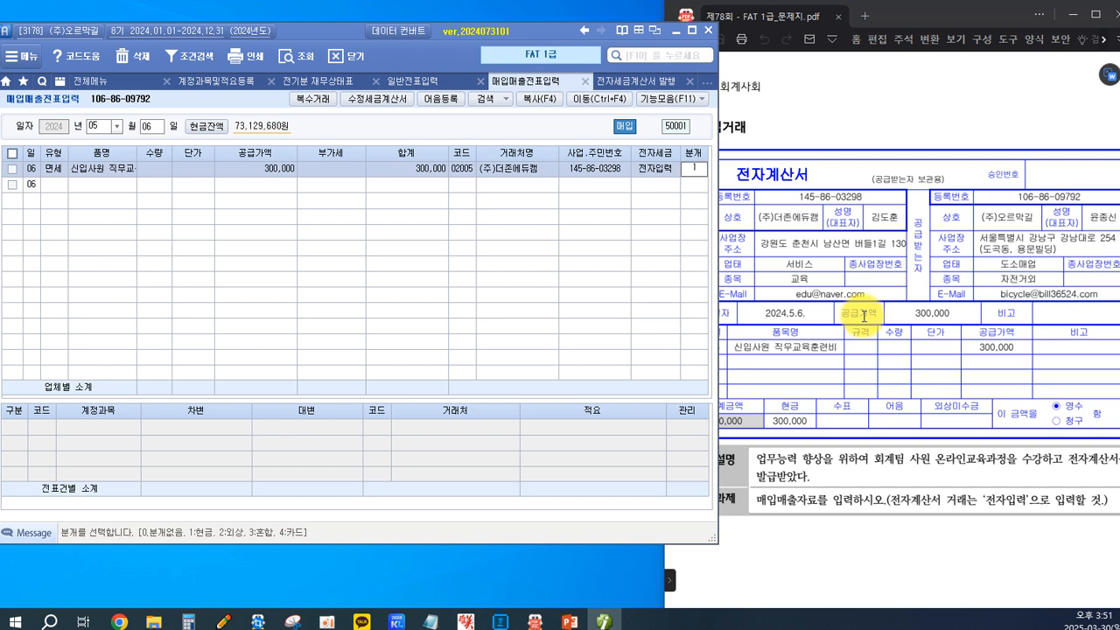
key(Return)
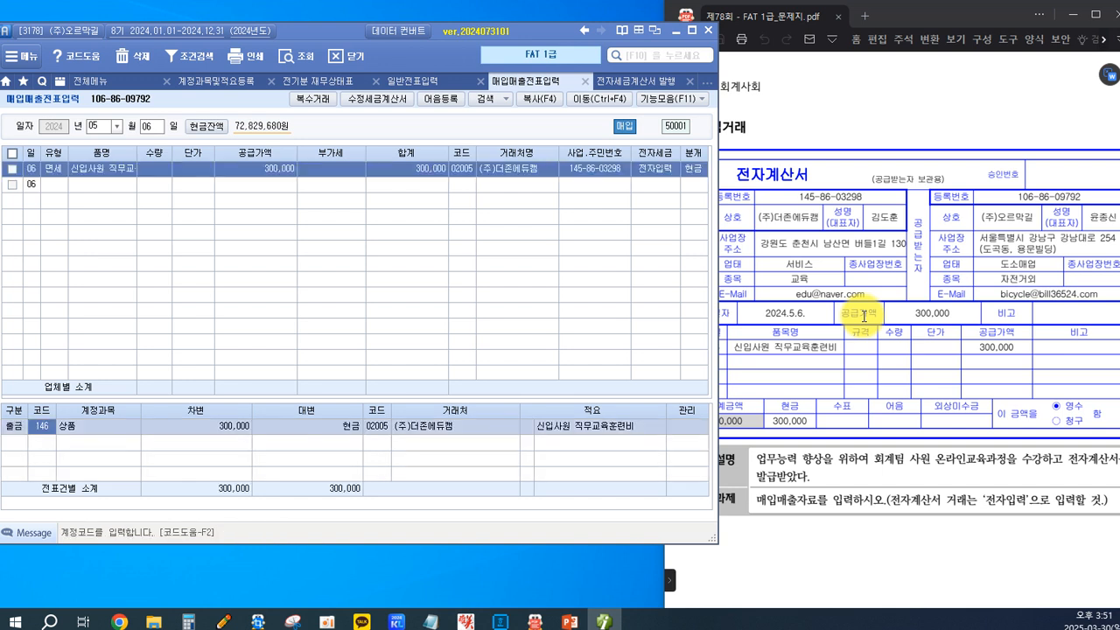
Change the journal line's account to 825 교육훈련비 by searching for 교육, and complete the entry.
click(58, 432)
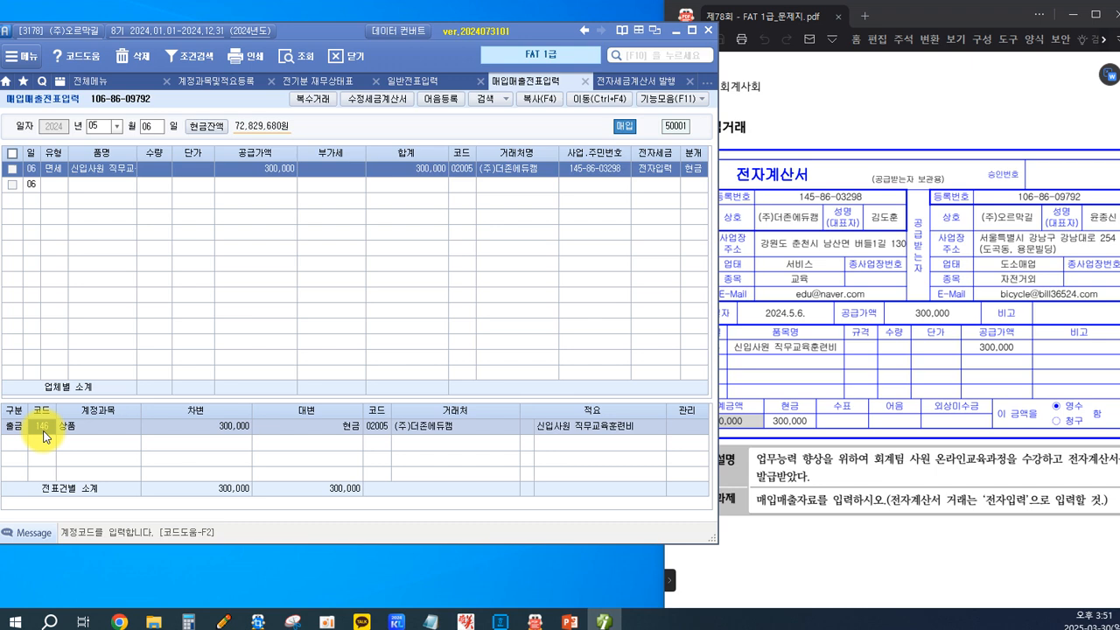
key(F2)
text(교)
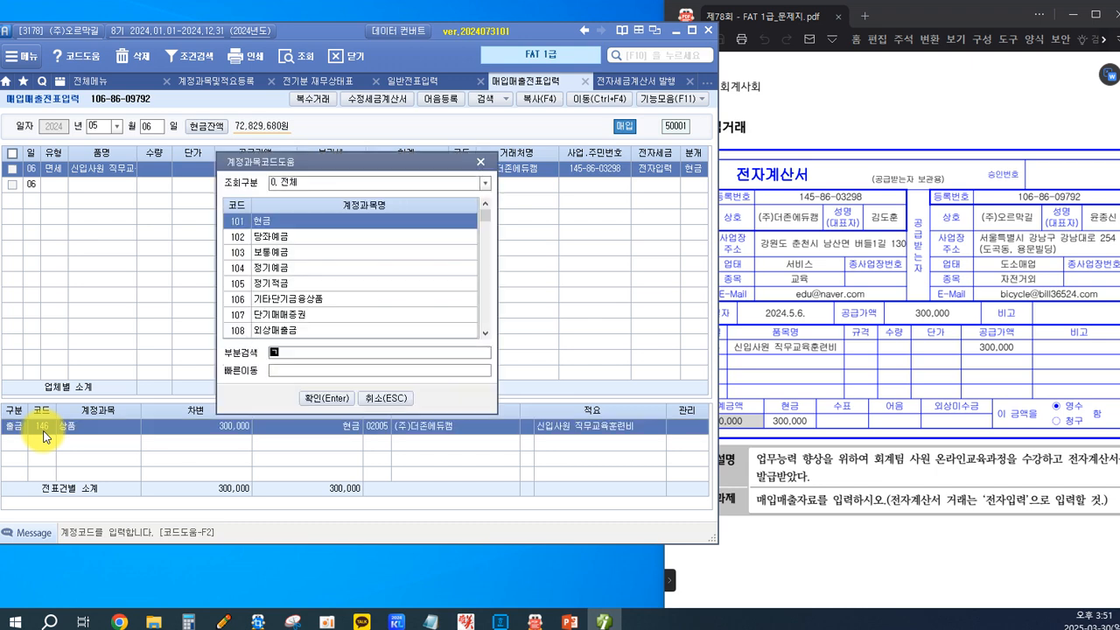
text(육)
key(Return)
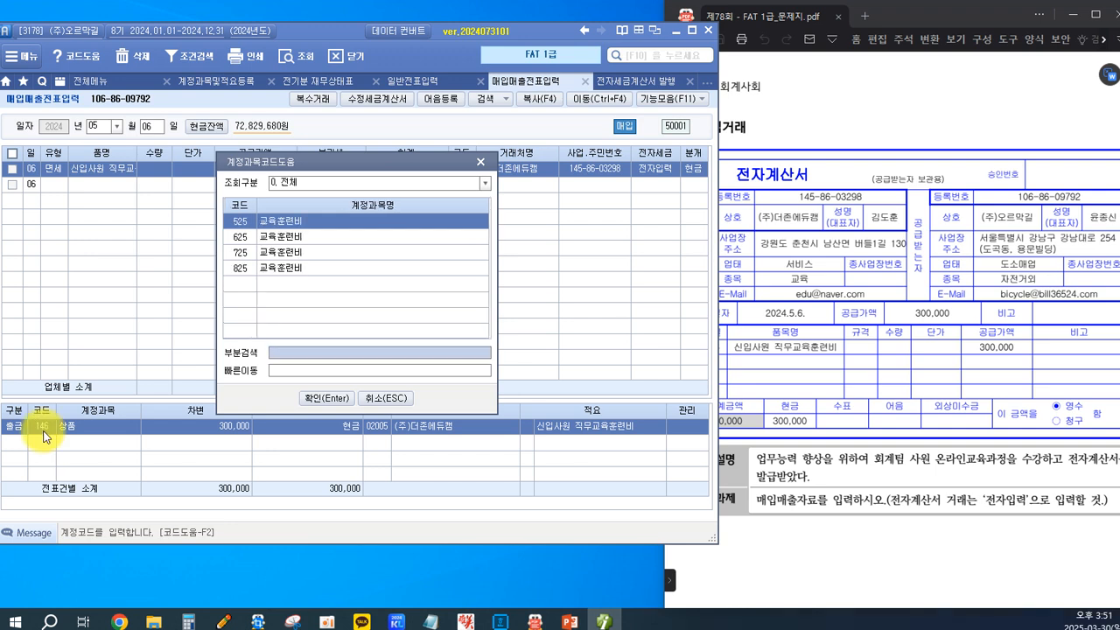
key(Down)
key(Down)
key(Down)
key(Return)
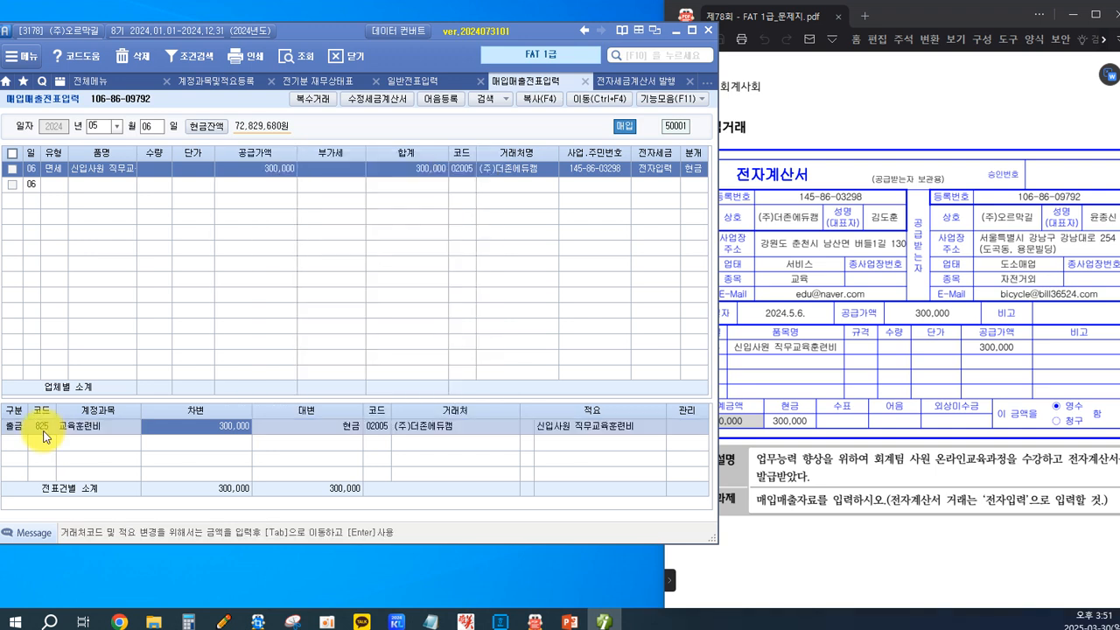
key(Return)
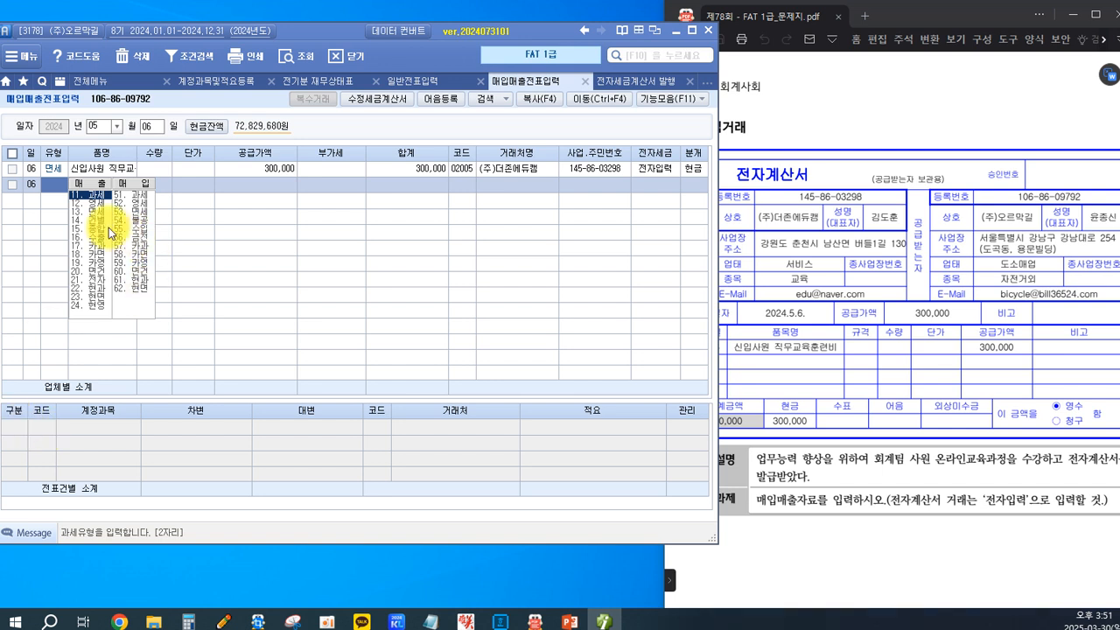
Review the completed May 6 entry, then switch to the question paper PDF and go to purchase transaction 3.
click(389, 167)
click(916, 324)
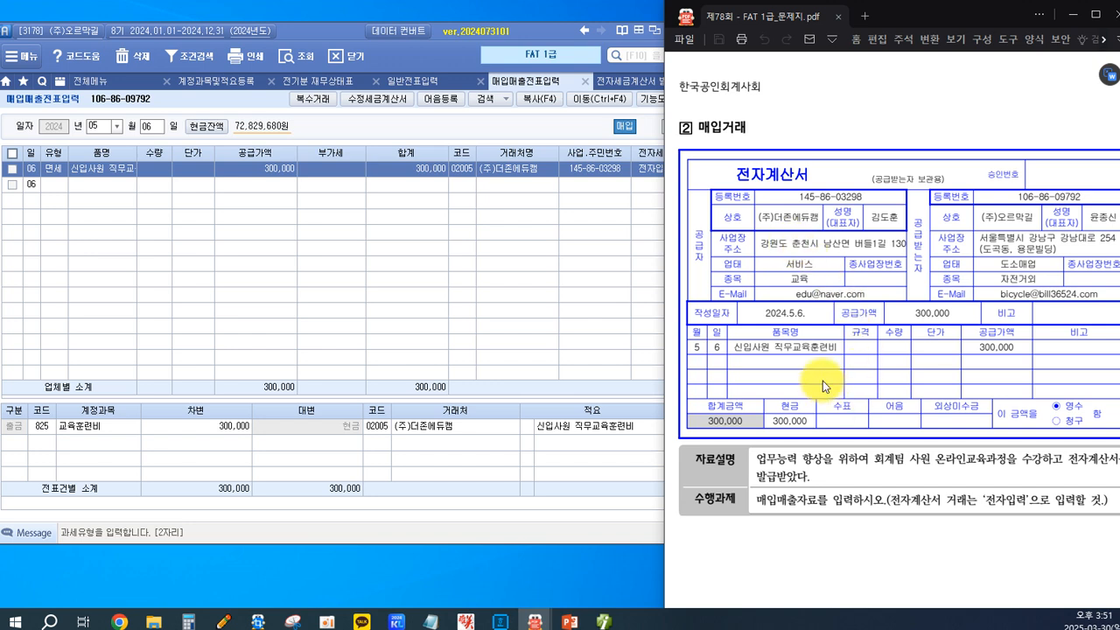
scroll(823, 381, down, 1)
scroll(823, 380, up, 1)
scroll(822, 381, down, 1)
scroll(823, 381, down, 3)
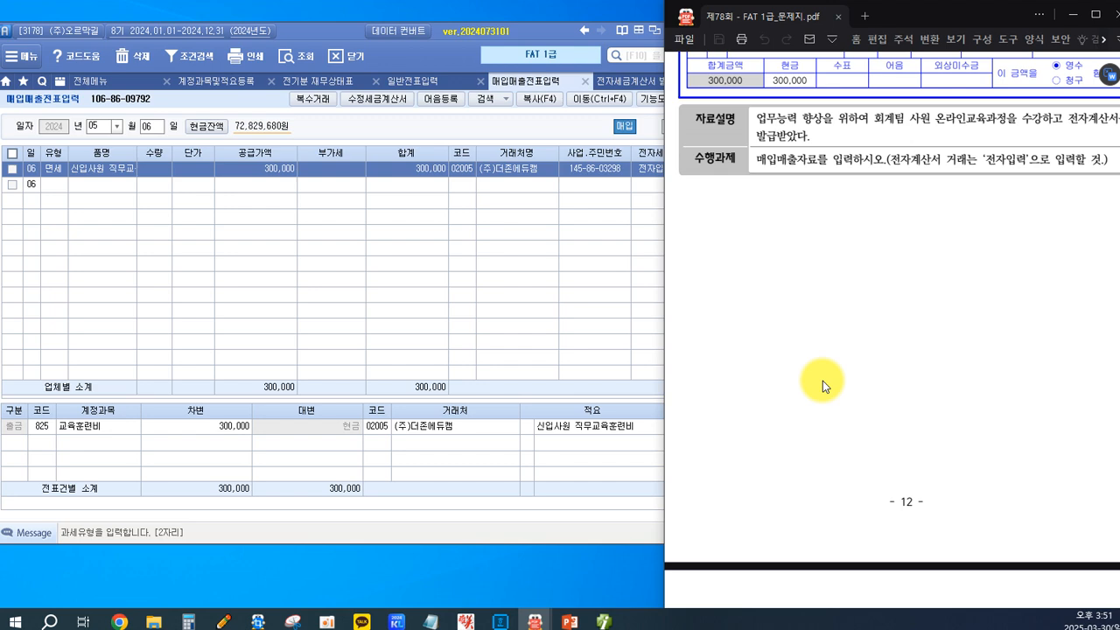
scroll(823, 380, down, 6)
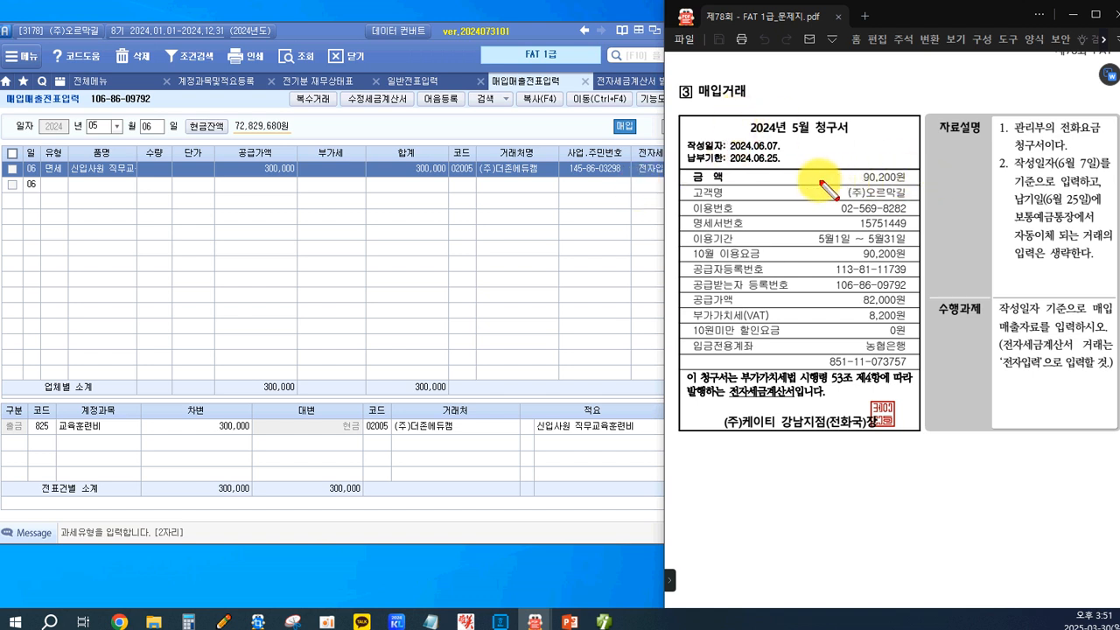
Examine the telephone bill's 작성일자, issuer and document type, along with the 자료설명 and 수행과제 instructions.
drag(682, 128, 784, 151)
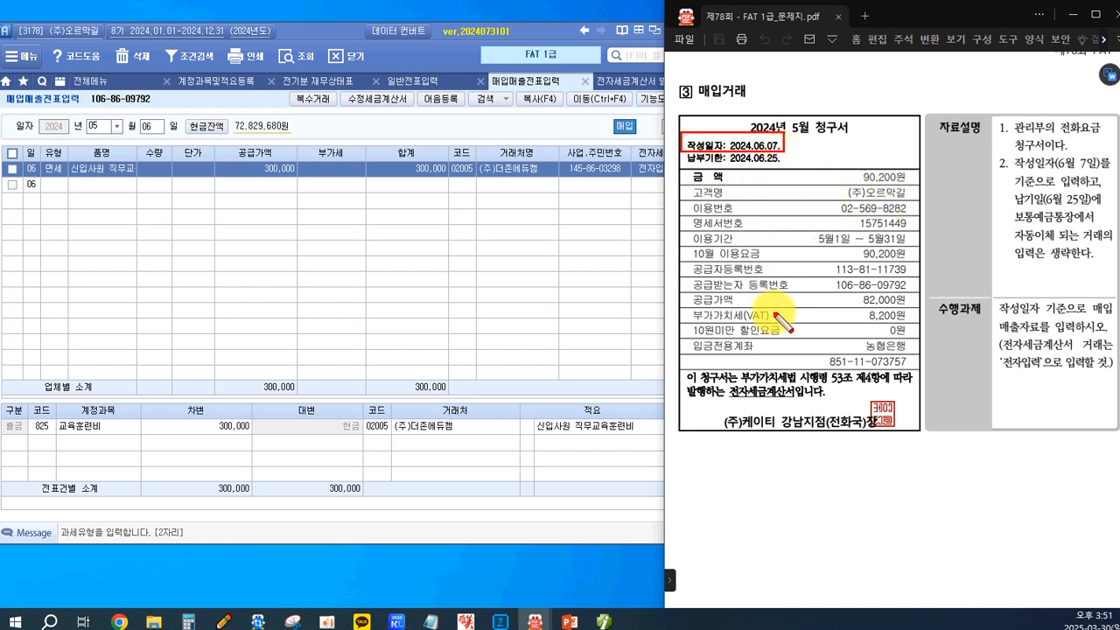
drag(732, 409, 826, 435)
mouse_move(933, 118)
mouse_down()
mouse_move(987, 137)
mouse_move(1050, 137)
mouse_up()
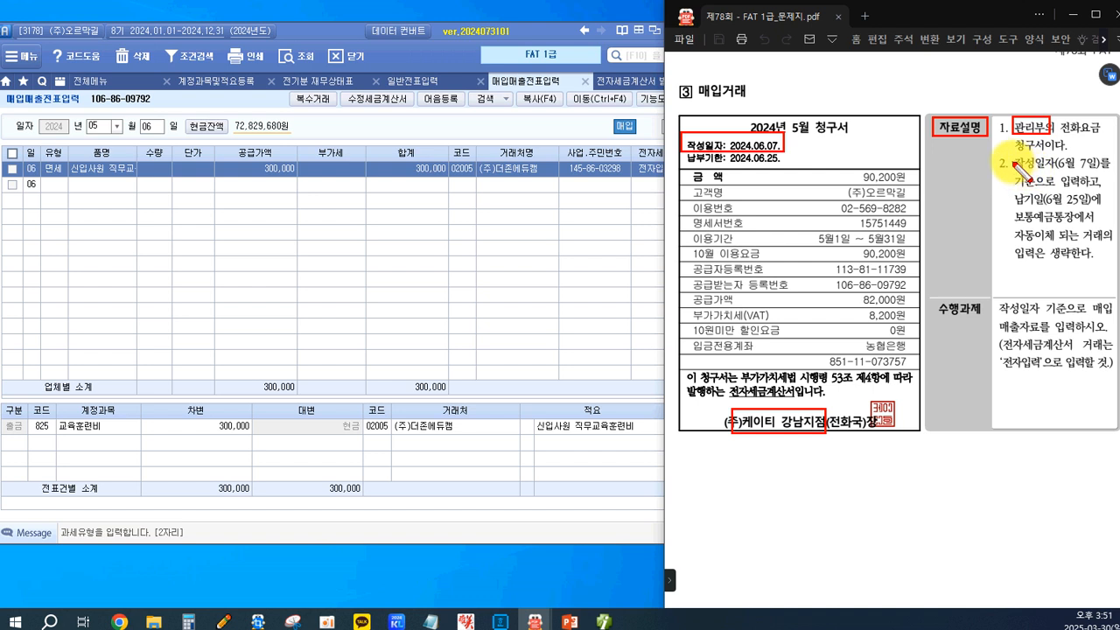
mouse_move(1013, 156)
mouse_down()
mouse_move(1029, 171)
mouse_move(1083, 172)
mouse_up()
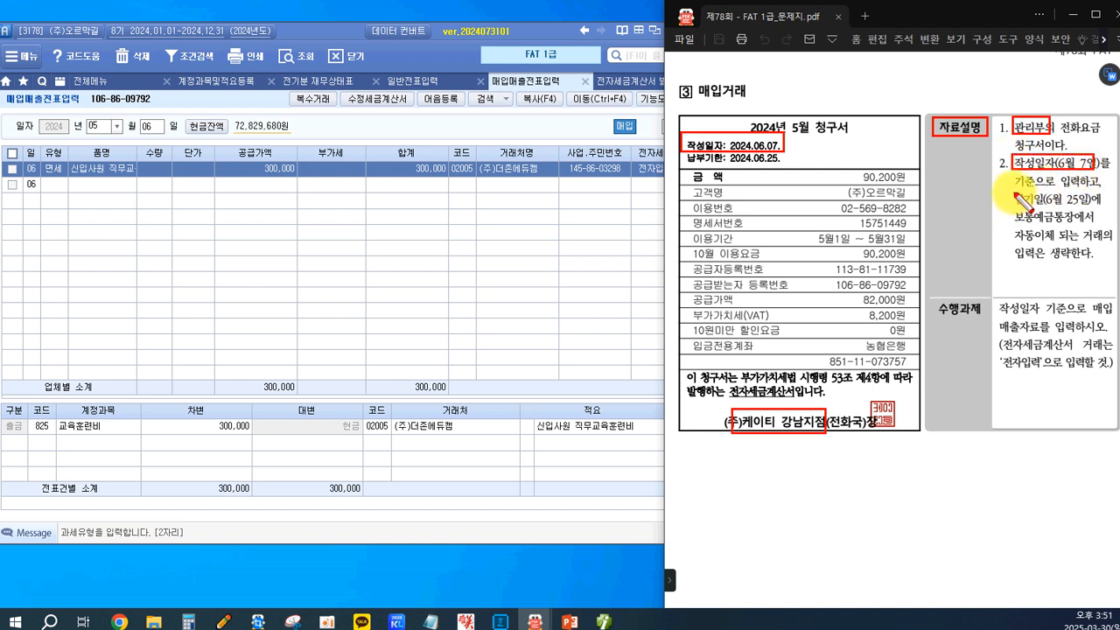
drag(1013, 194, 1094, 214)
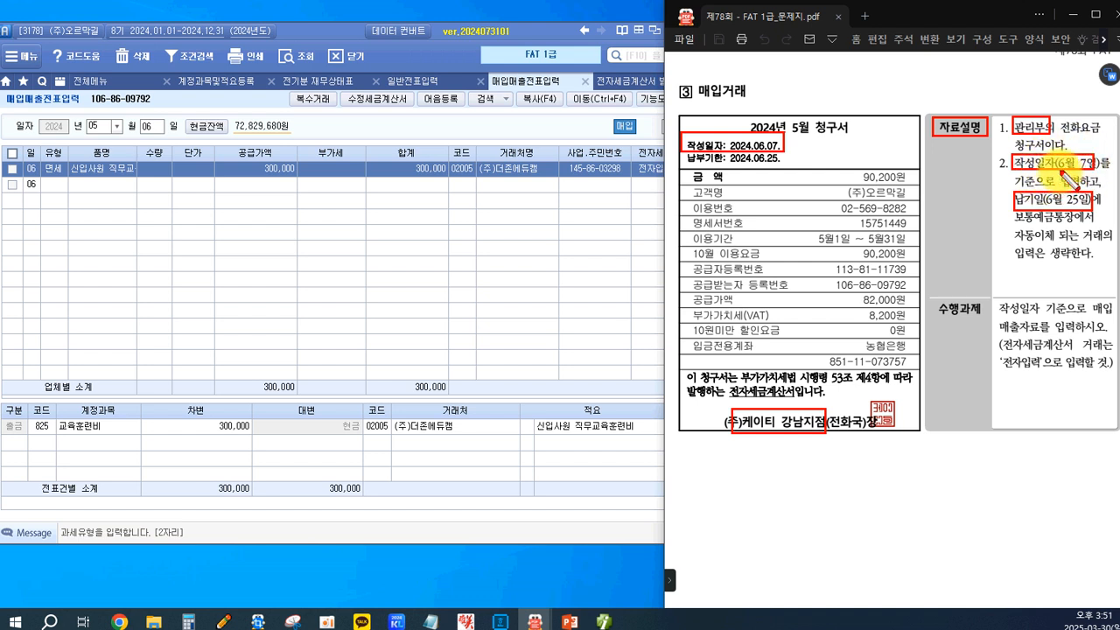
drag(931, 296, 1066, 317)
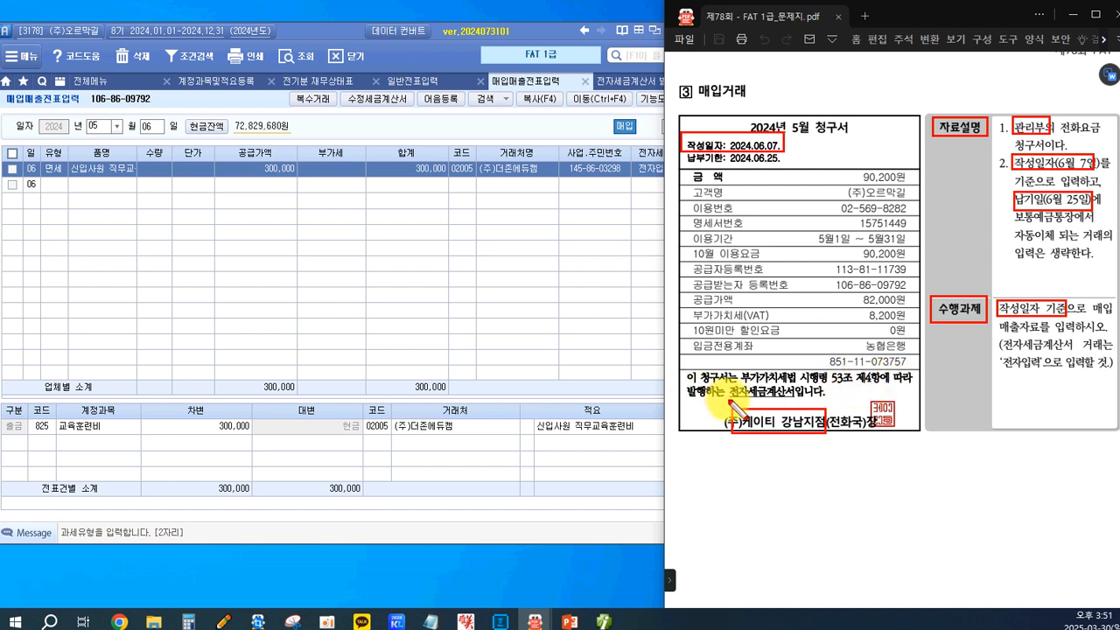
drag(726, 384, 800, 407)
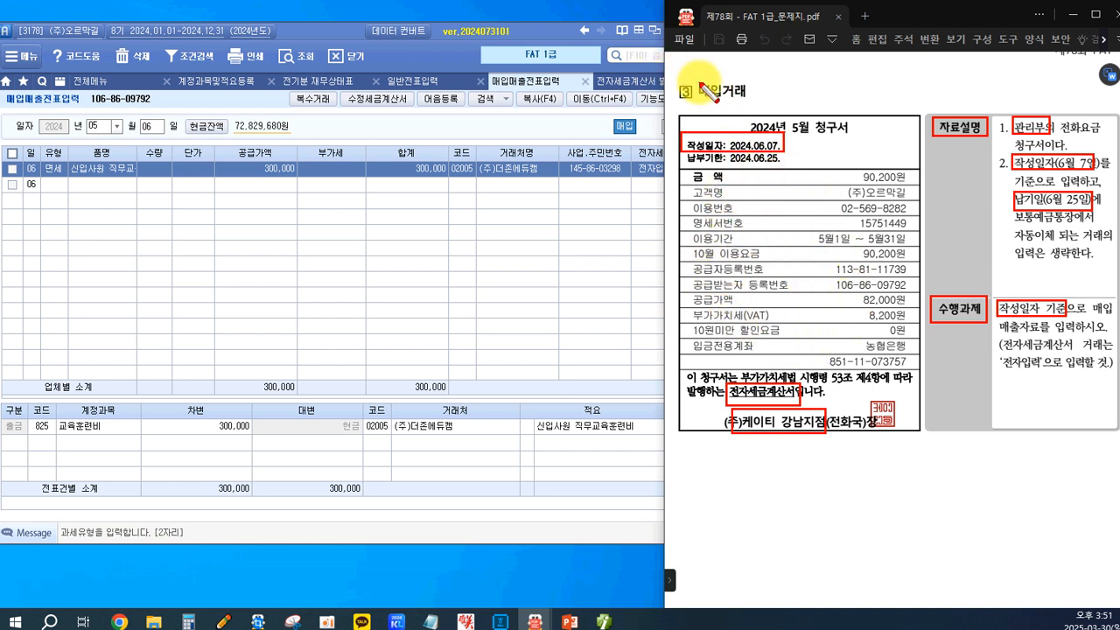
drag(697, 77, 768, 100)
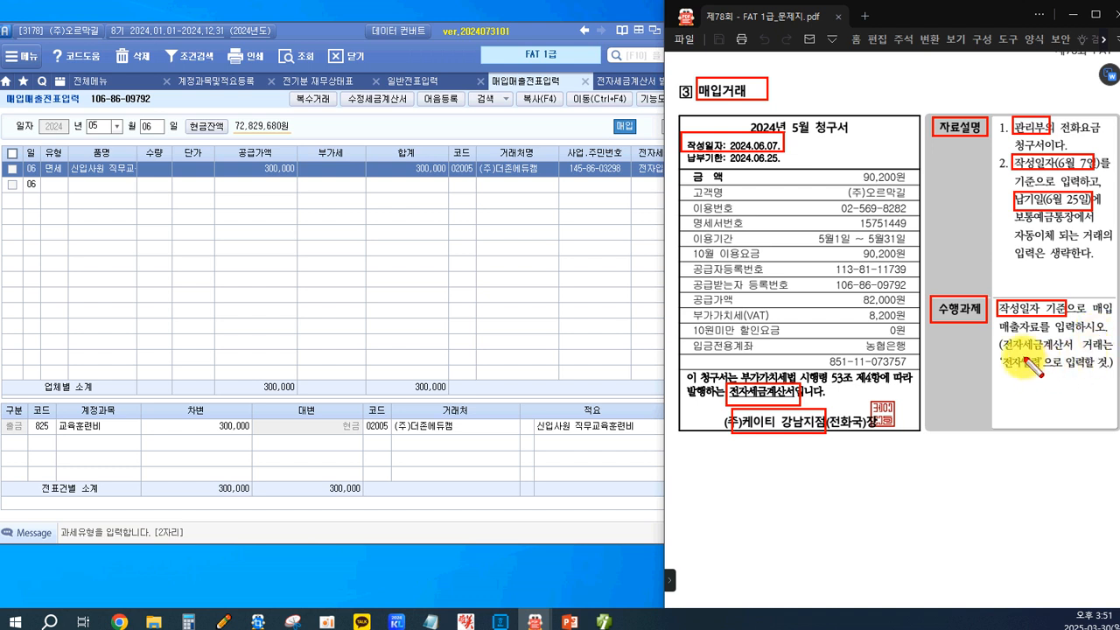
mouse_move(999, 356)
mouse_down()
mouse_move(1006, 380)
mouse_move(1041, 376)
mouse_up()
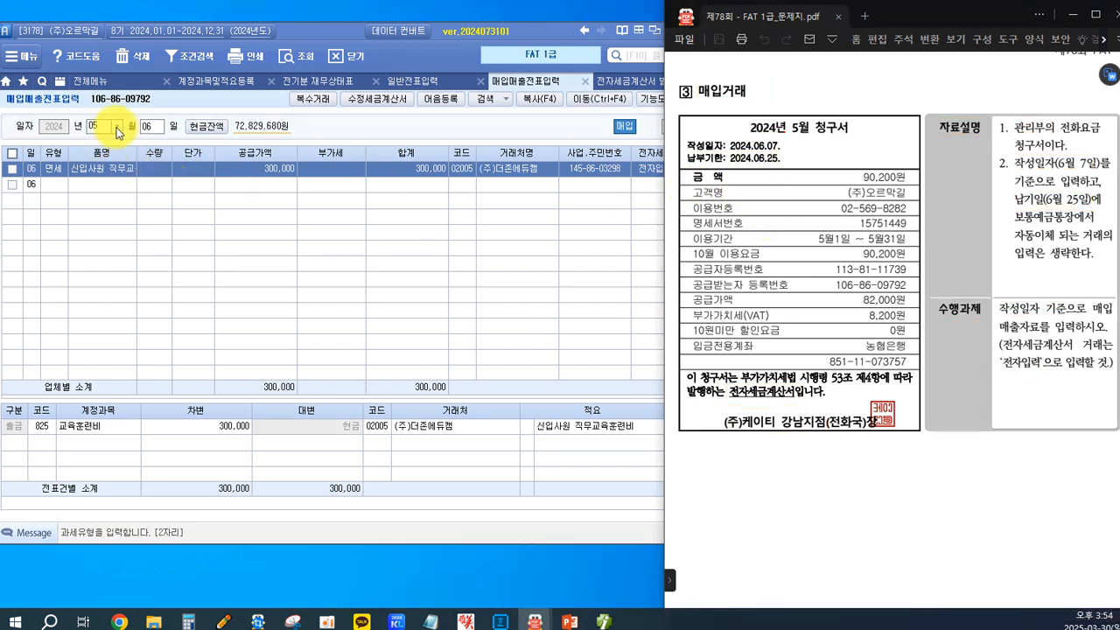
Switch to 매입매출전표입력, set the date to 06월 07일 and choose purchase type 51. 과세.
click(117, 129)
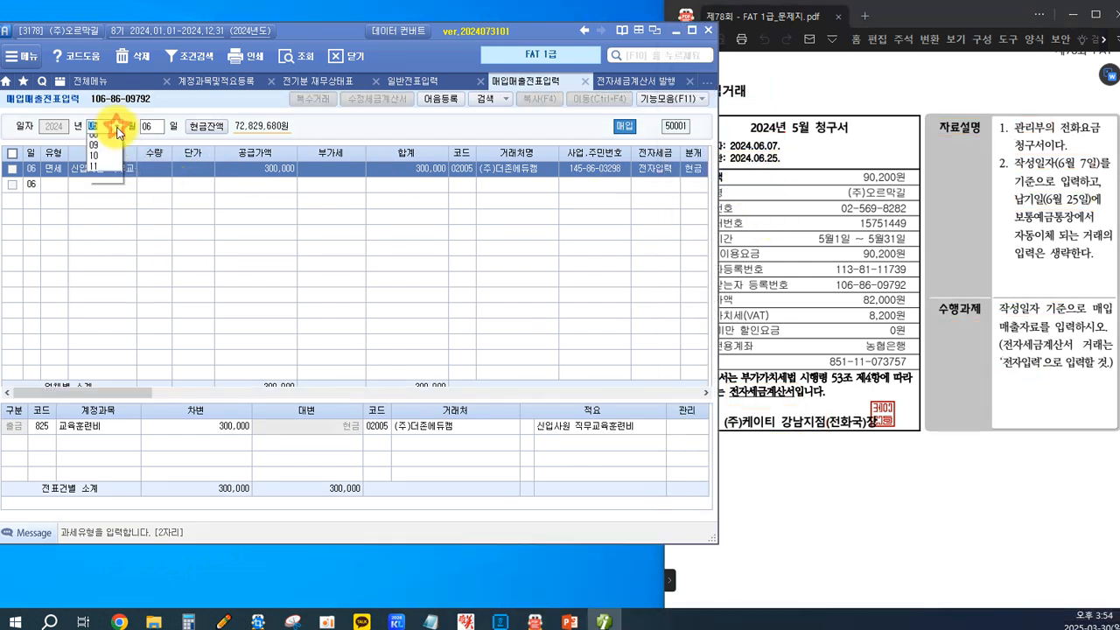
click(119, 195)
text(07)
key(Return)
key(Return)
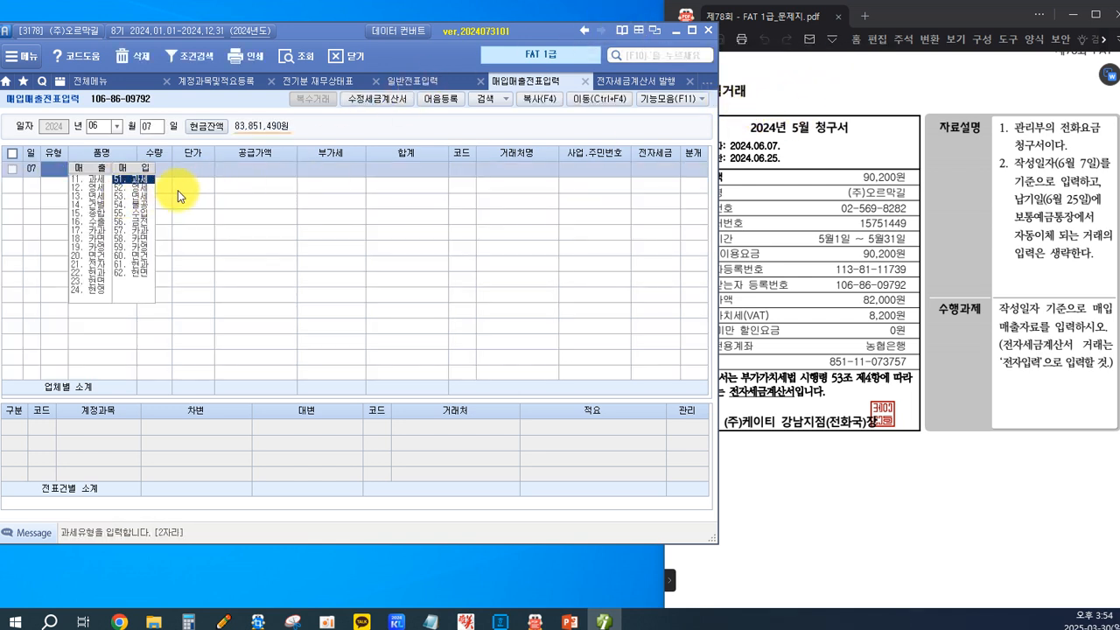
click(129, 184)
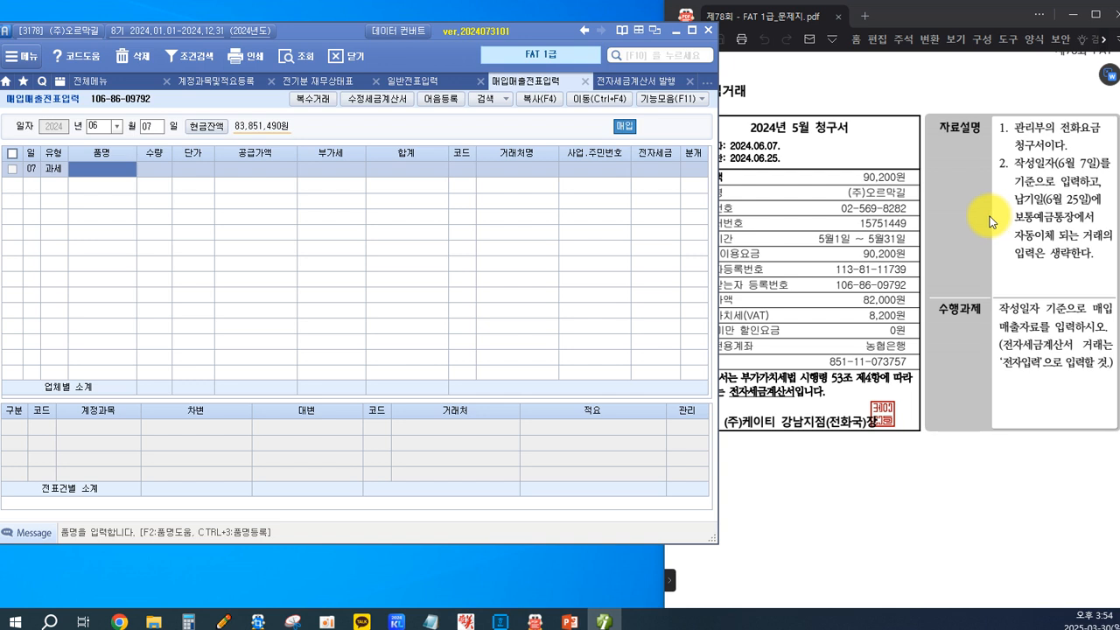
Enter the item 전화요금 with a 공급가액 of 82,000, leaving quantity and unit price blank and accepting the calculated 부가세.
text(ㅈ)
text(화)
text(요금)
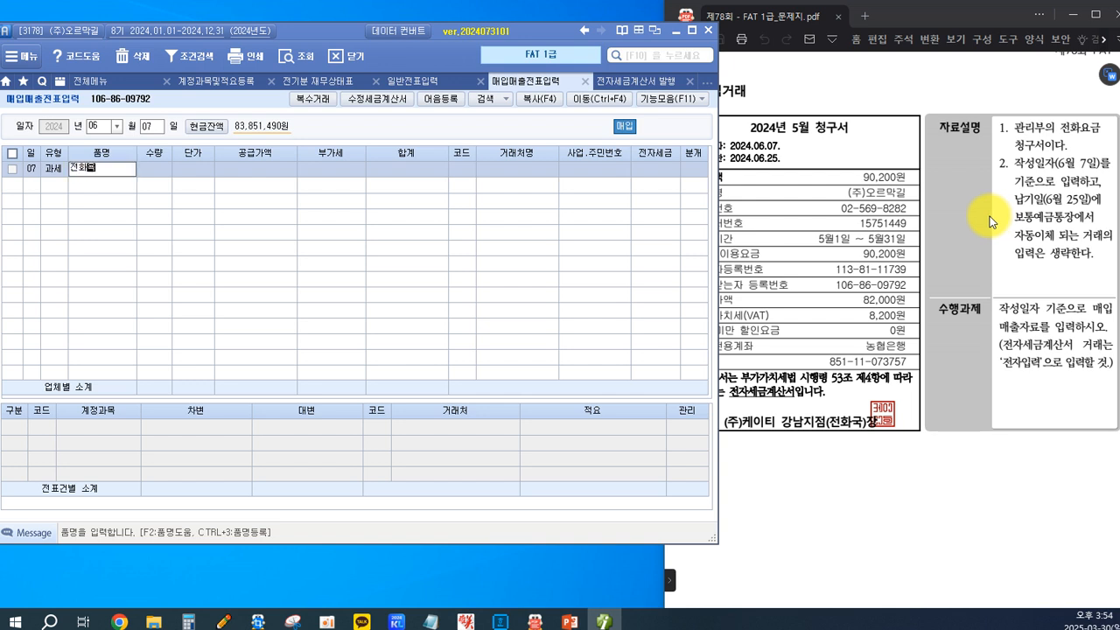
key(Return)
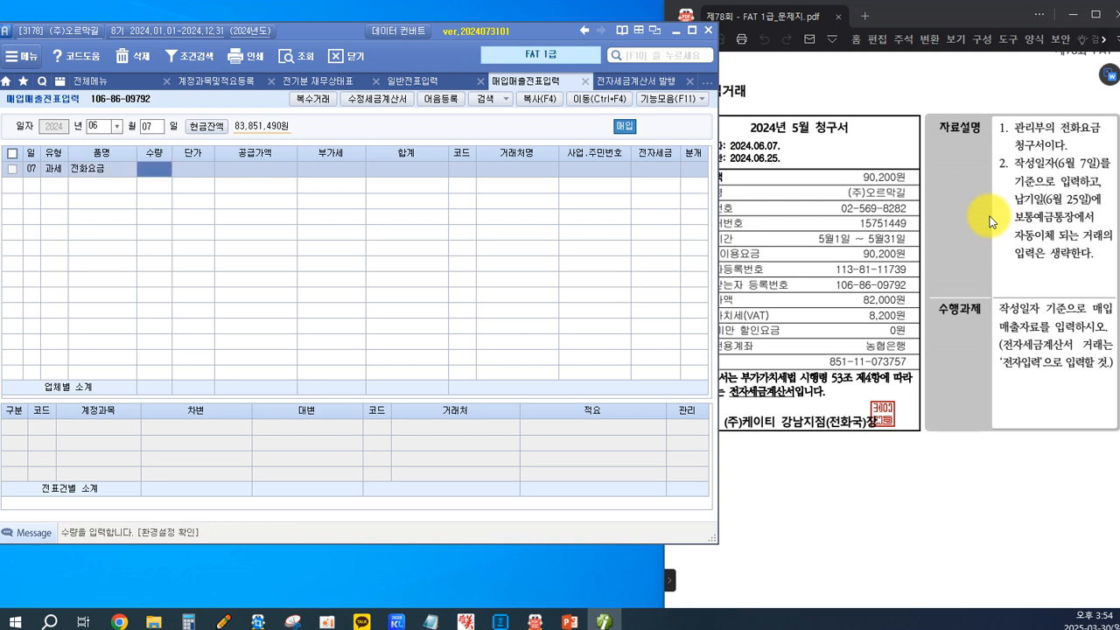
key(Return)
key(Return)
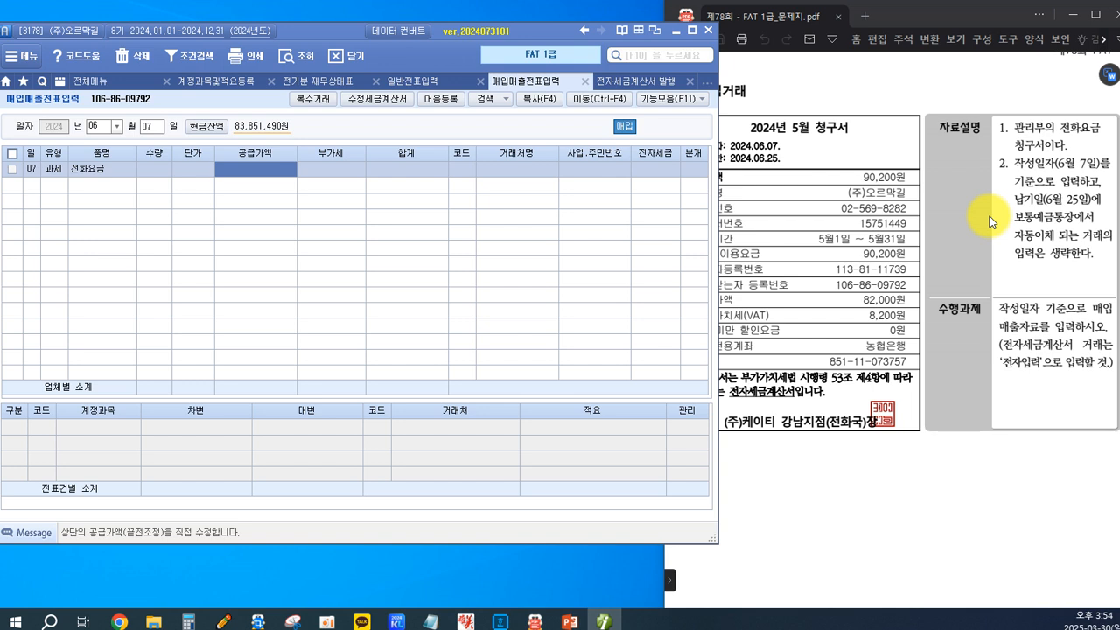
text(82,000)
key(Return)
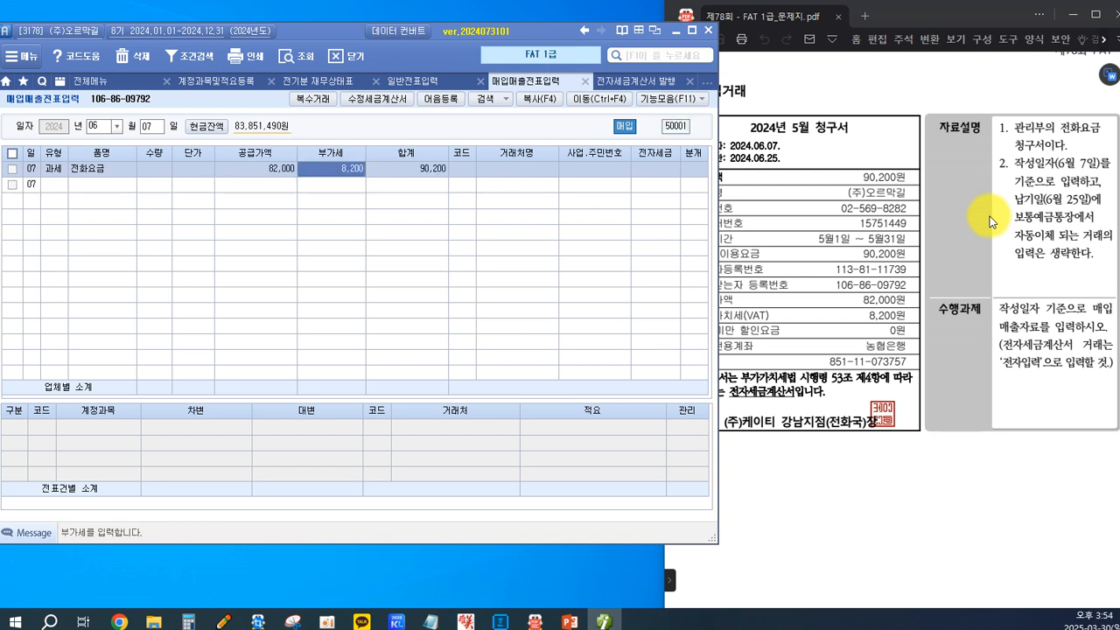
key(Return)
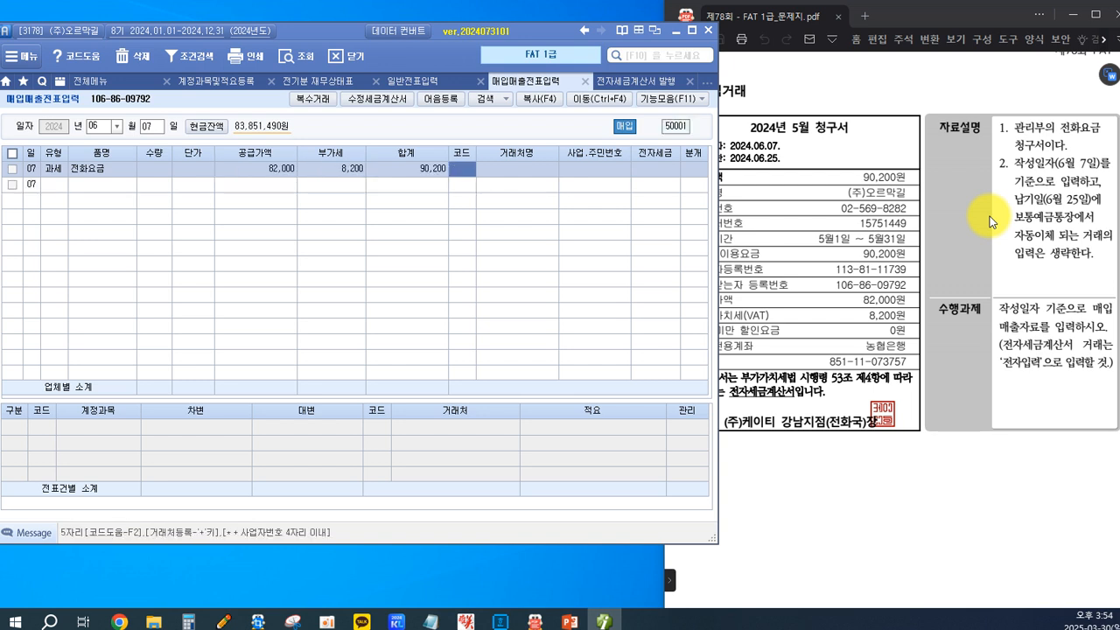
Look up 케이티 in the customer codes and assign 07801 (주)케이티 to the purchase entry.
click(839, 315)
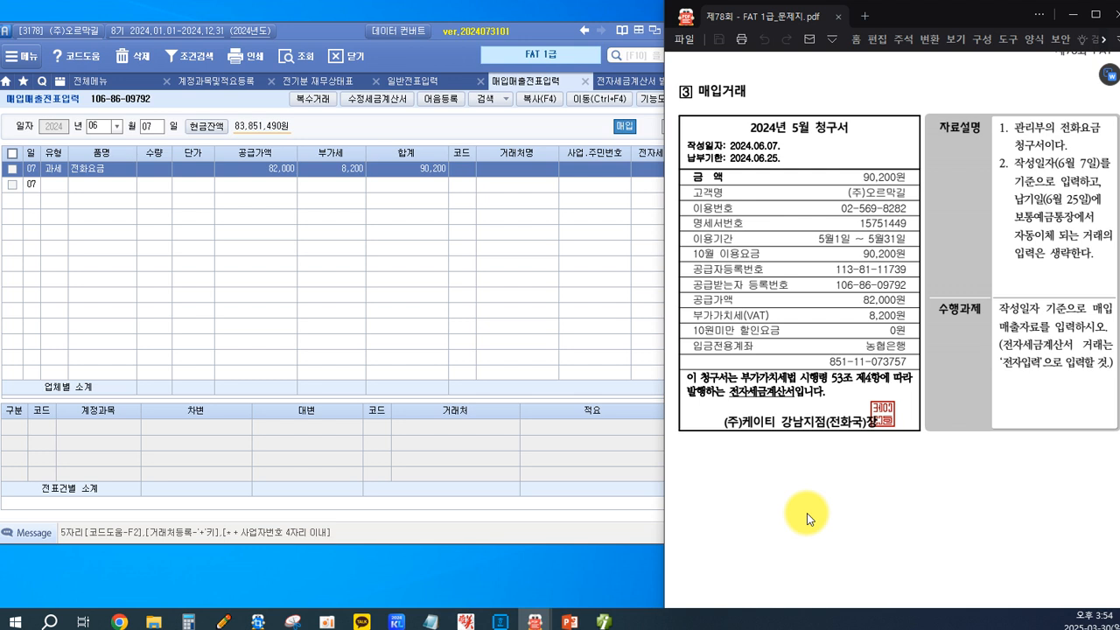
click(551, 267)
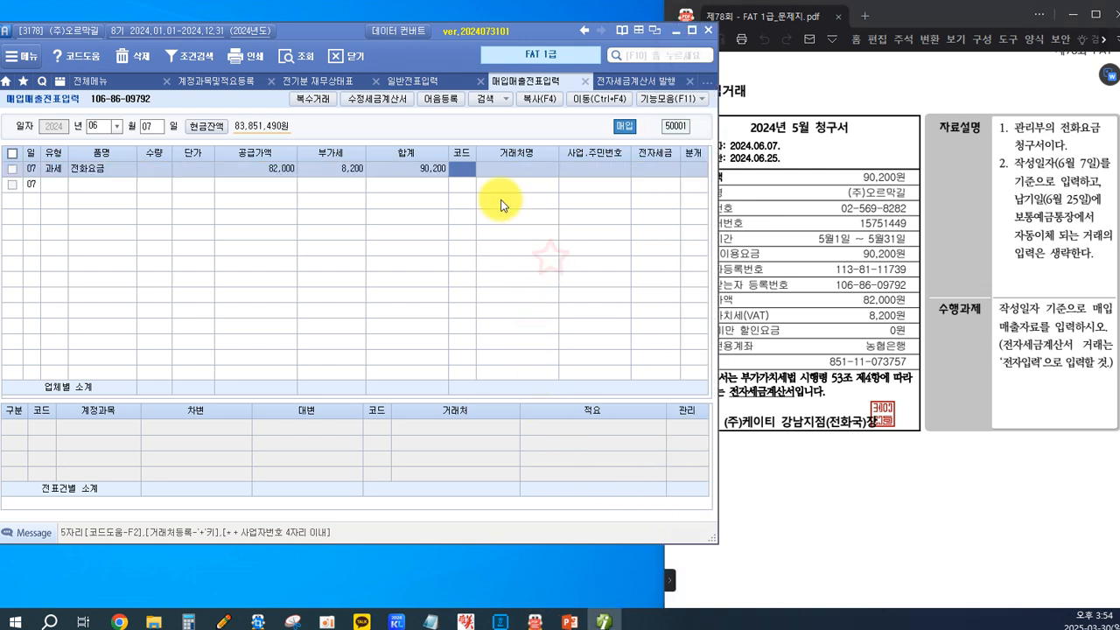
key(F2)
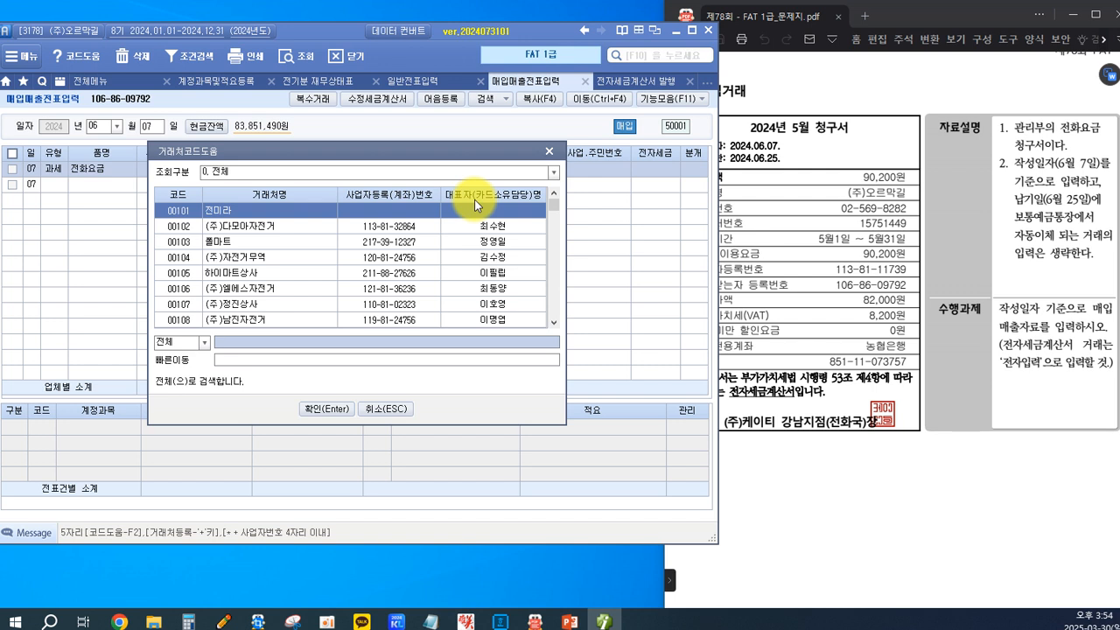
text(케이티)
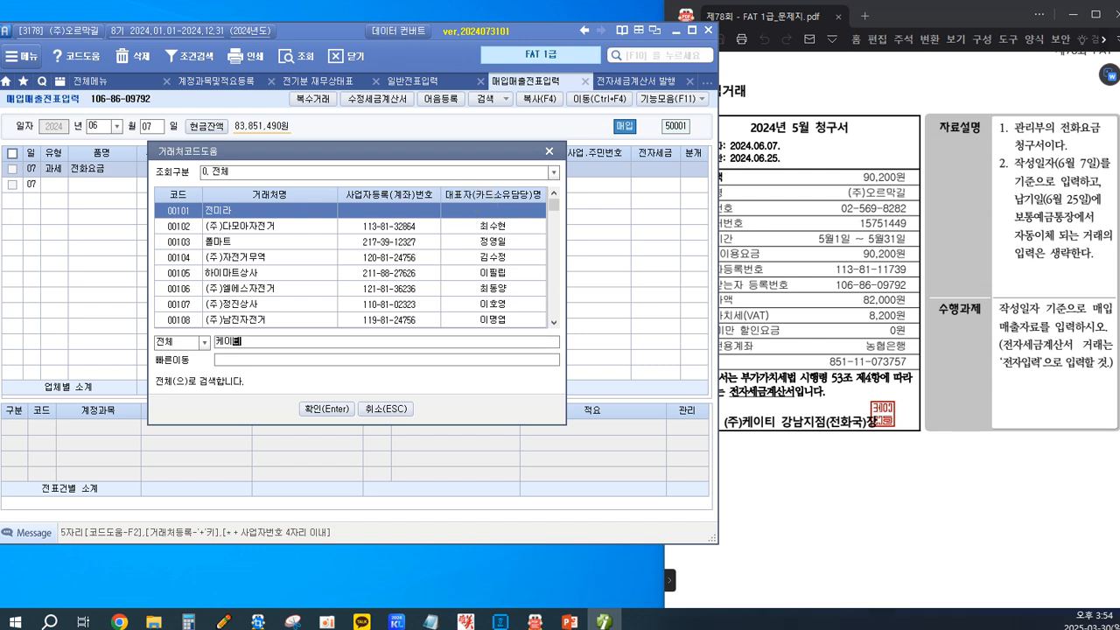
key(Return)
key(Return)
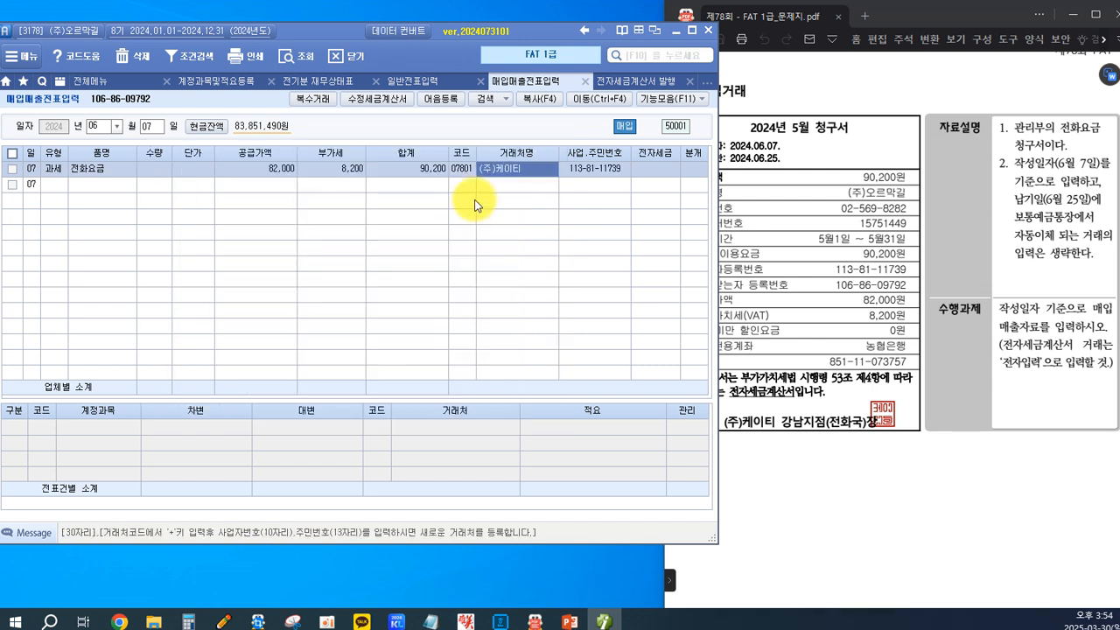
key(Return)
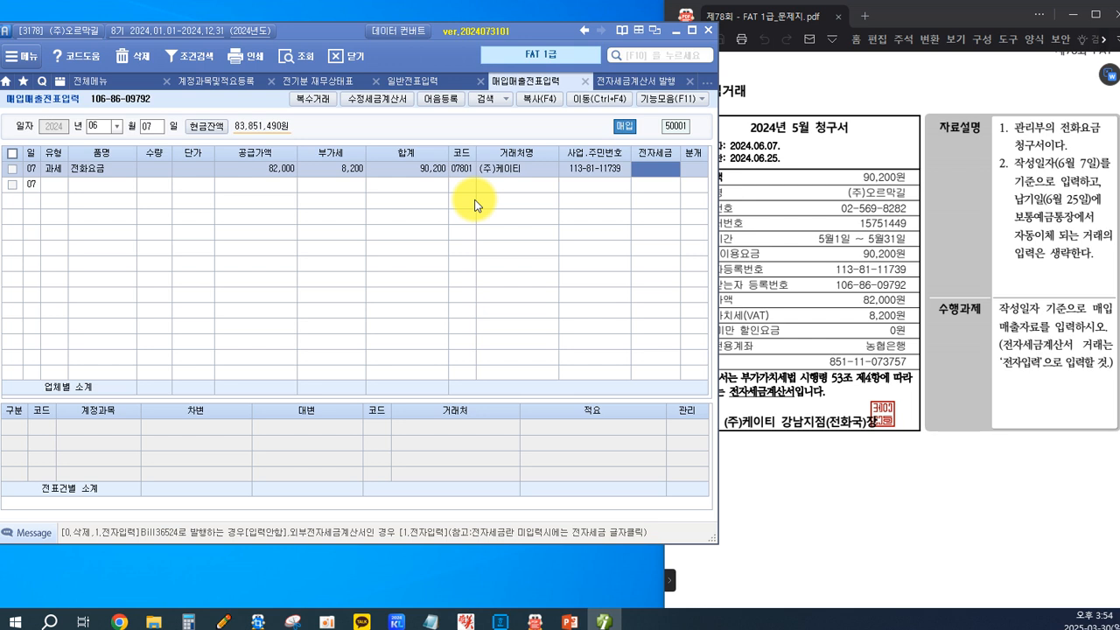
Set the telephone bill entry's 전자세금 field to 전자입력 and its 분개 type to 혼합.
key(1)
key(Return)
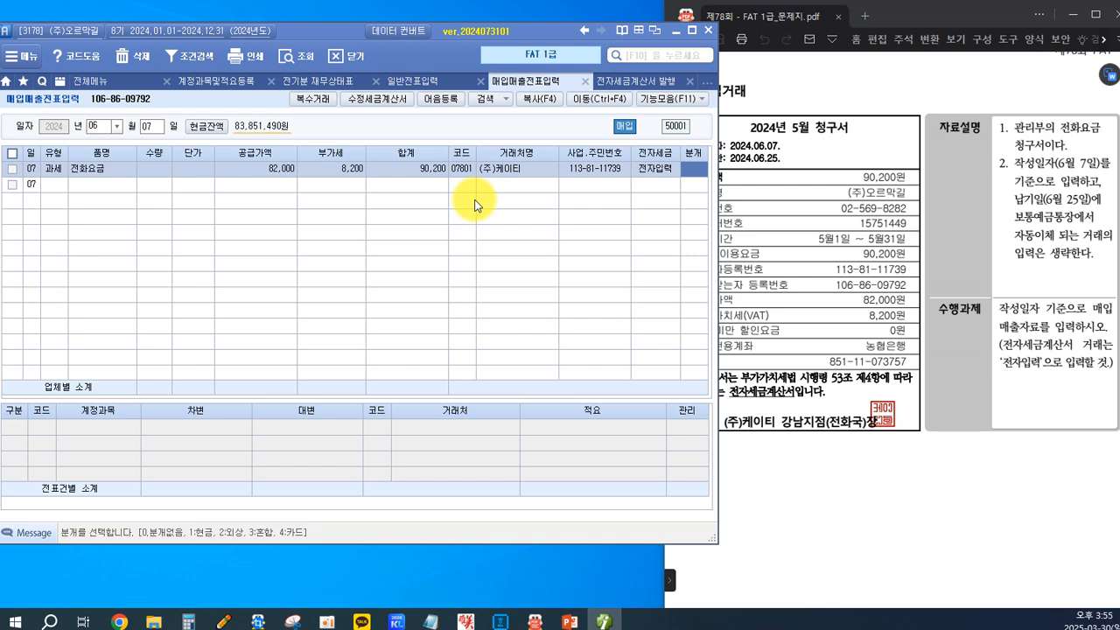
key(3)
key(Return)
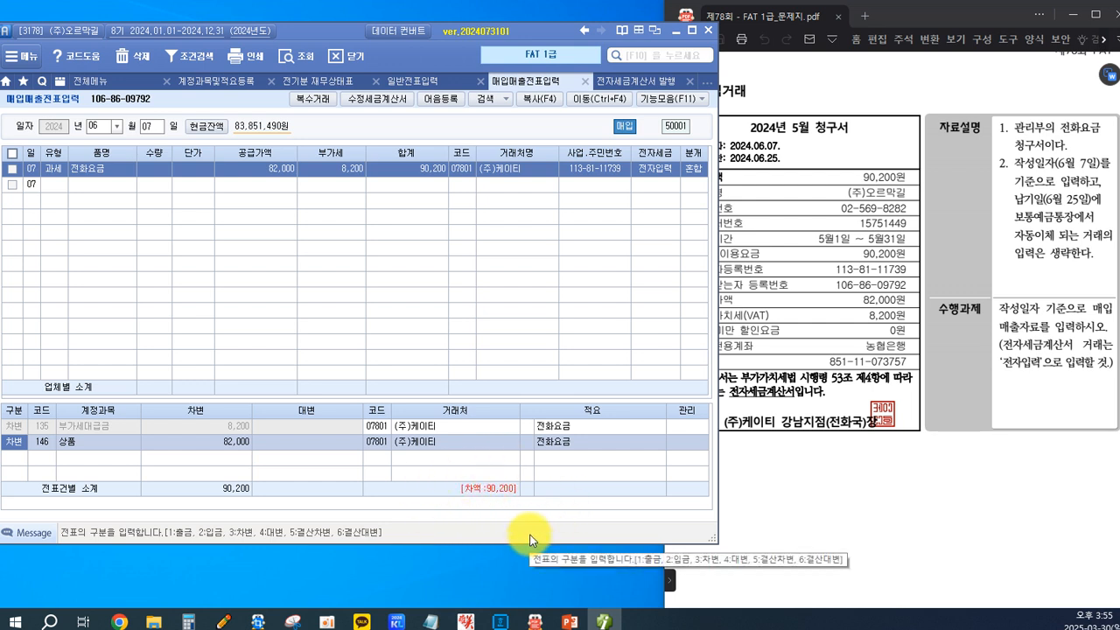
Change the 상품 debit line's account to 814 통신비 by searching for 통신, keeping its amount.
key(Return)
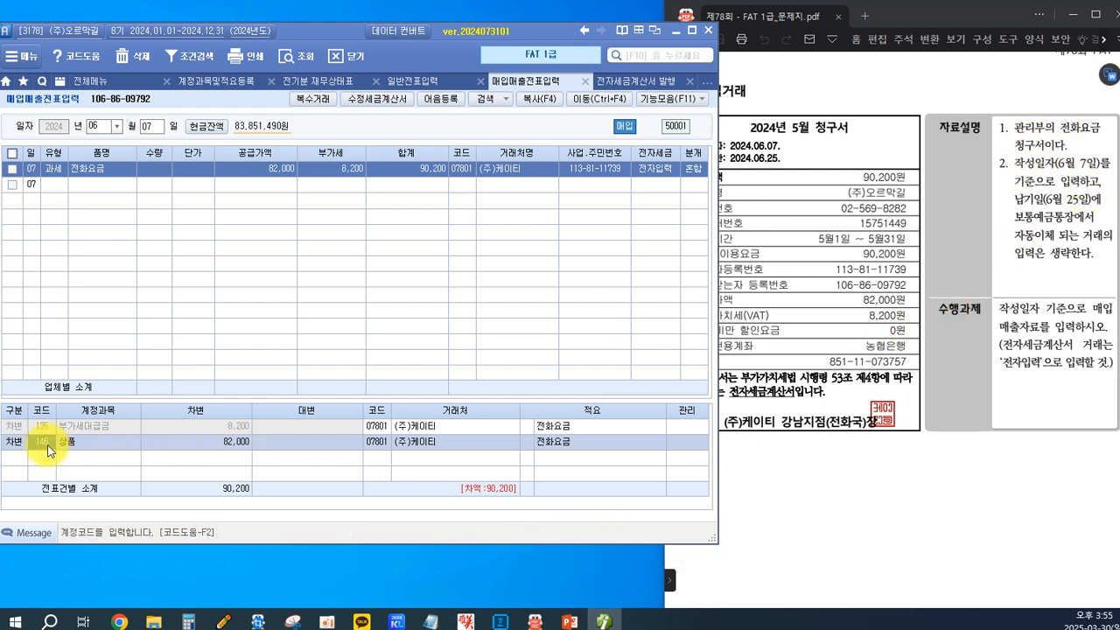
key(F2)
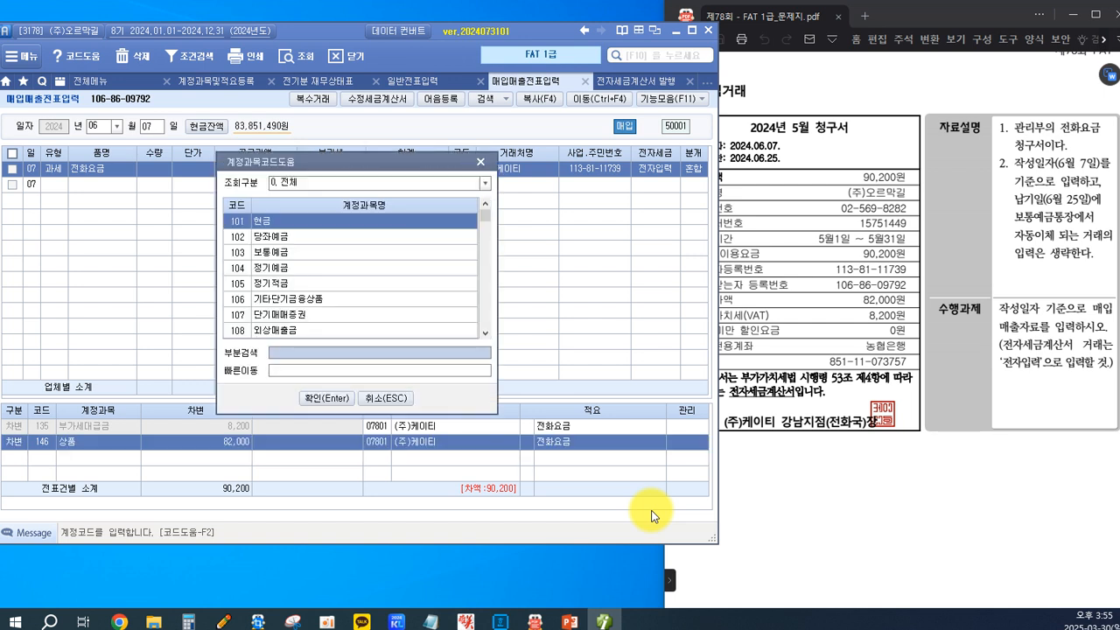
text(ㅌ신)
key(Return)
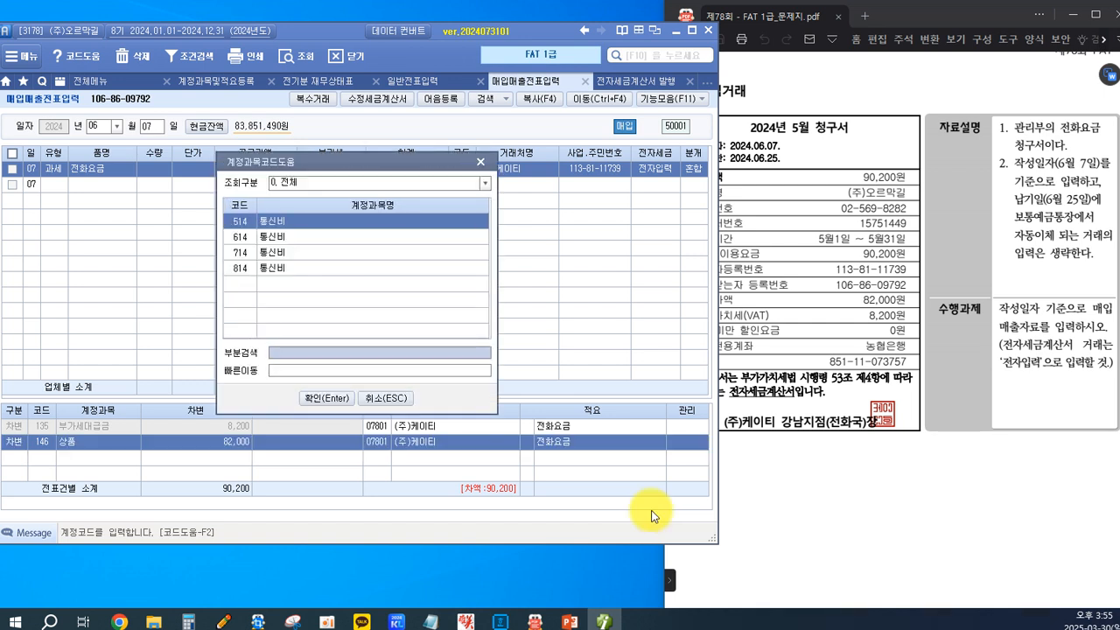
key(Down)
key(Down)
key(Down)
key(Return)
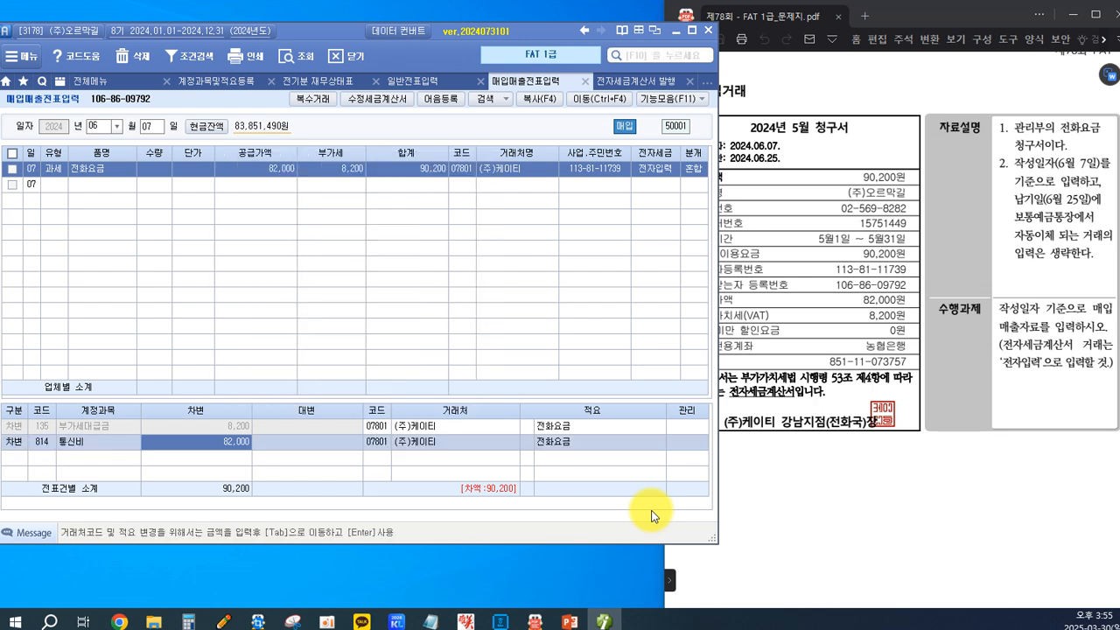
key(Return)
Add a 대변 line for account 253 미지급금 with an amount of 90,200, and complete the entry.
key(4)
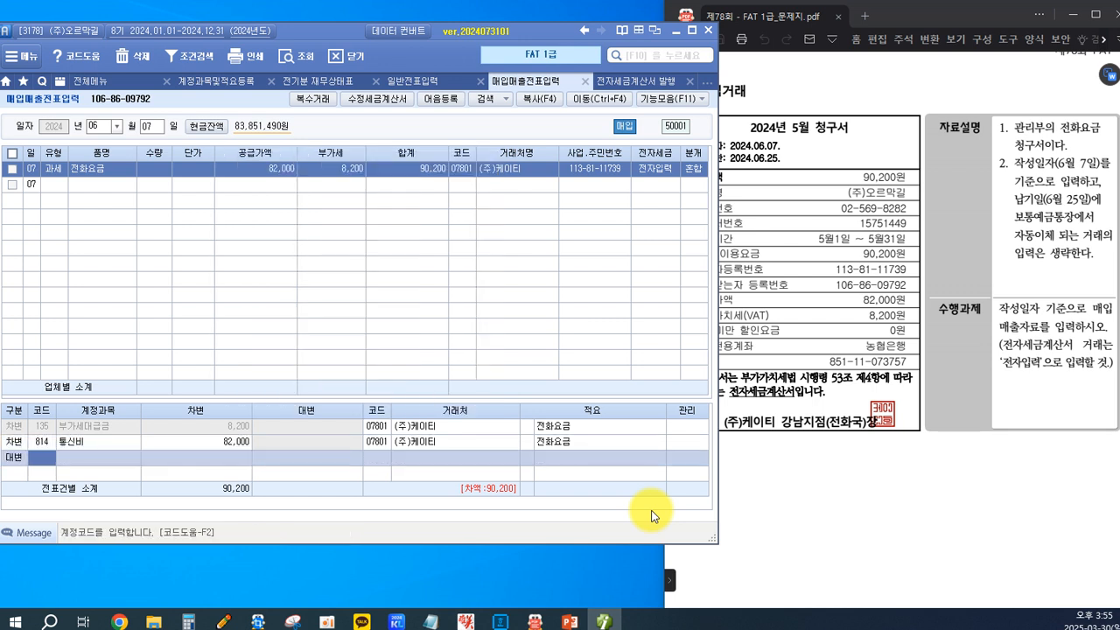
text(253)
key(Return)
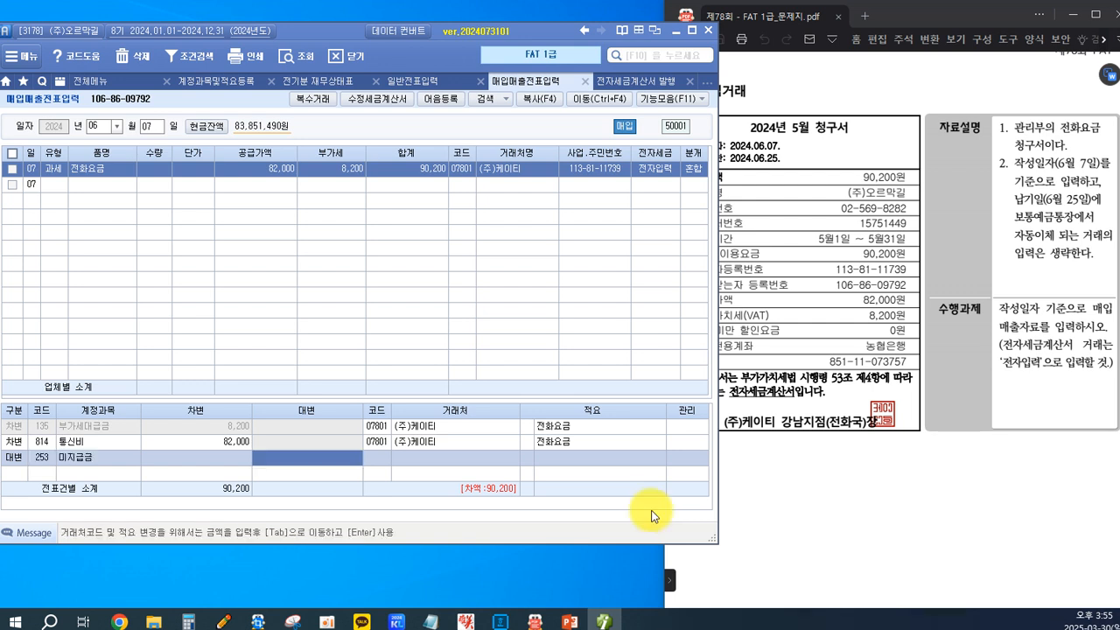
text(90200)
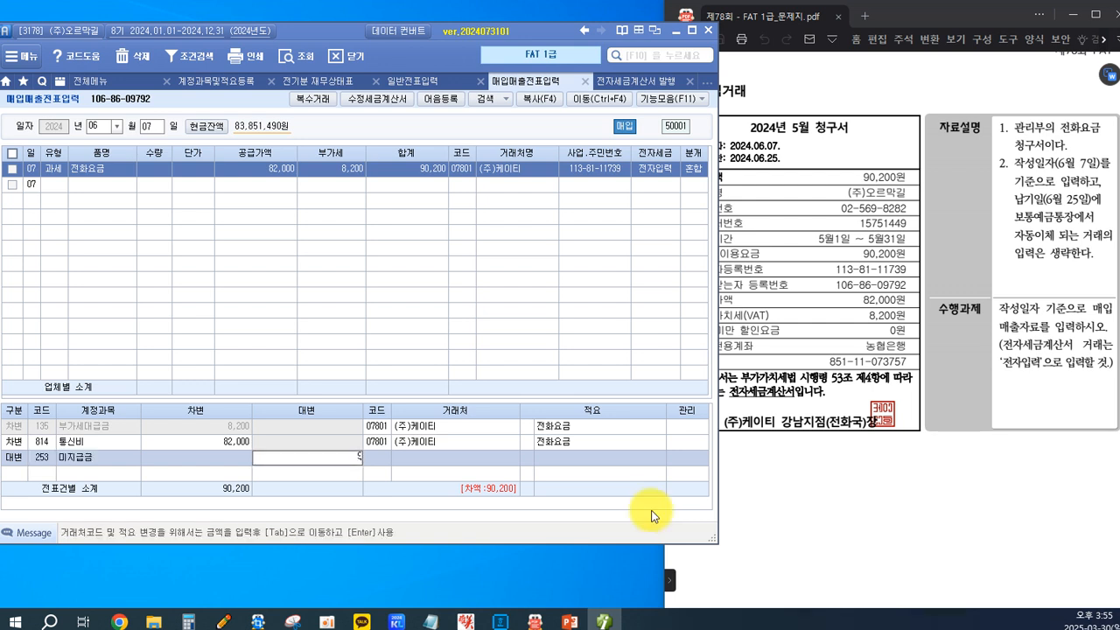
key(Return)
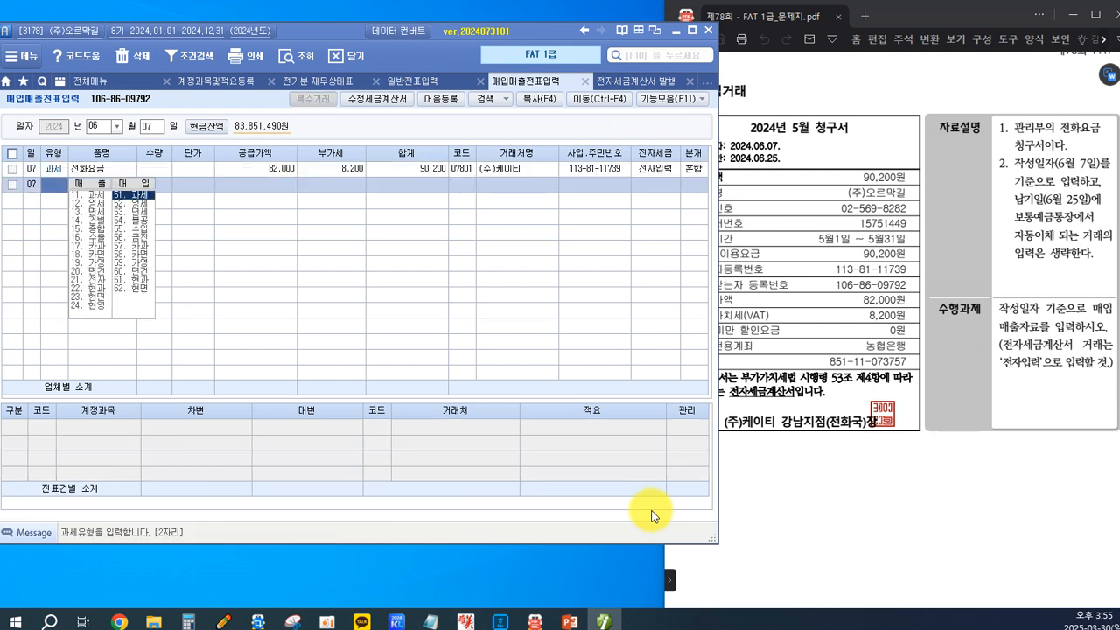
Check the journal lines of the completed telephone bill entry, and find purchase transaction 4 in the exam PDF.
click(505, 169)
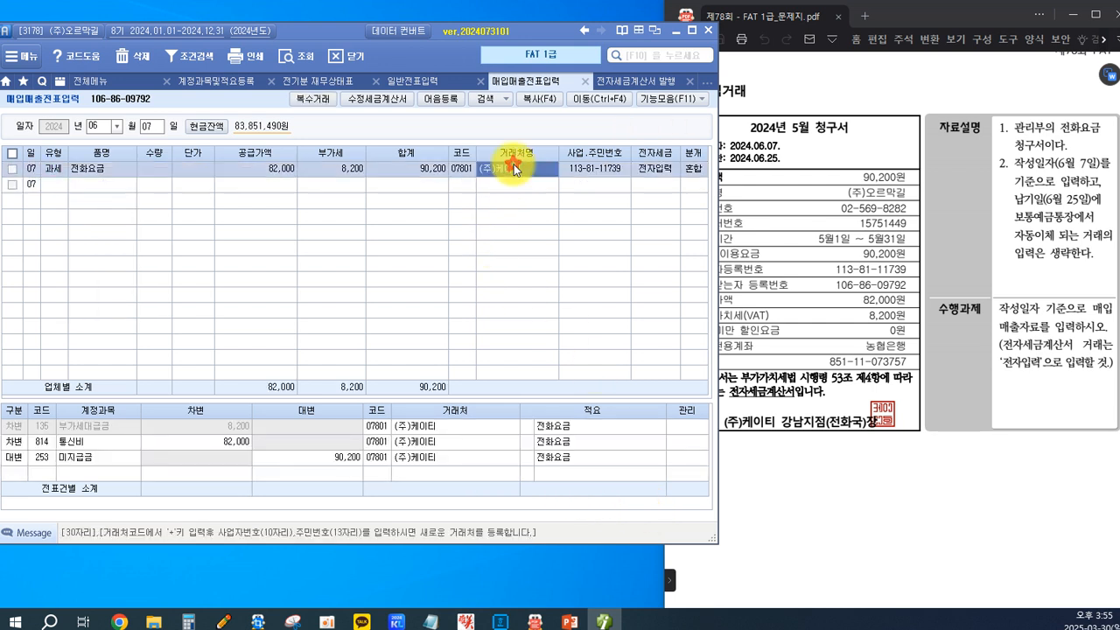
click(412, 458)
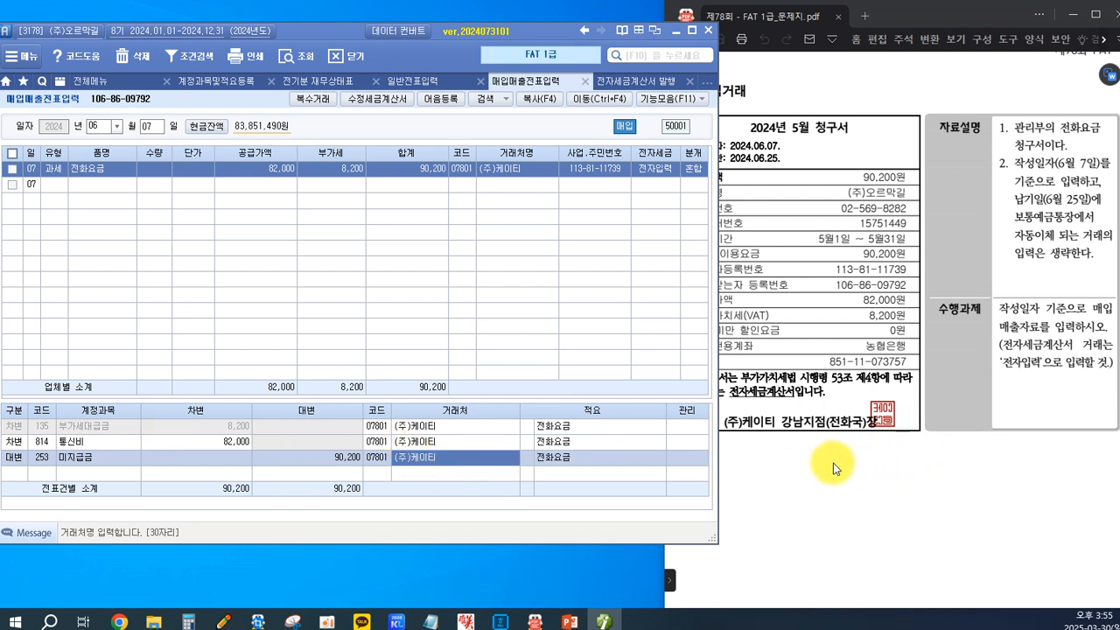
click(788, 477)
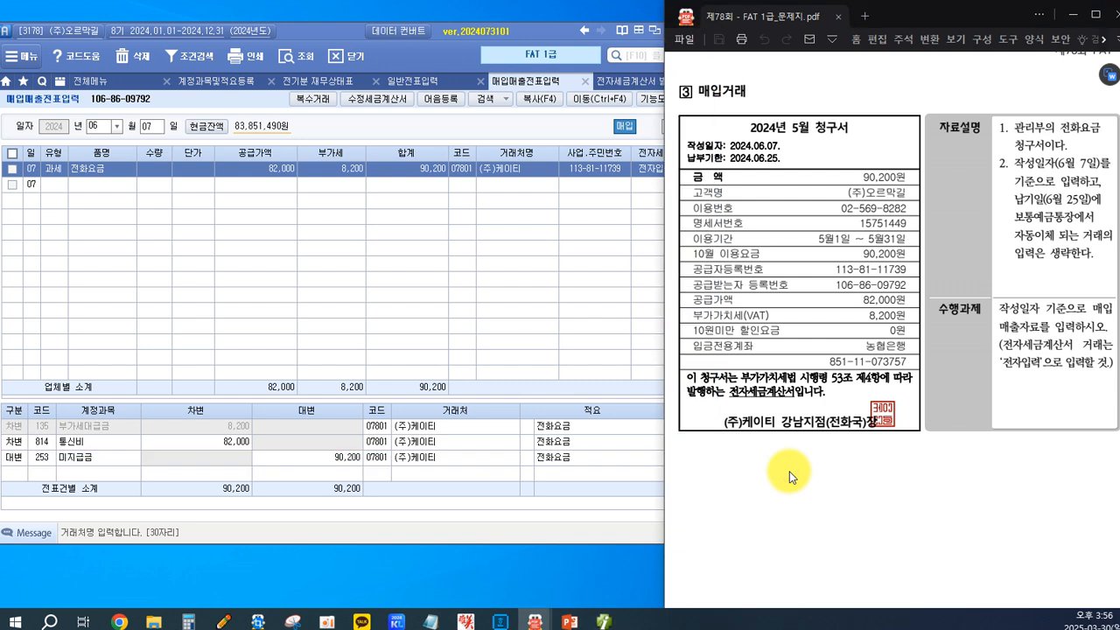
scroll(790, 469, down, 2)
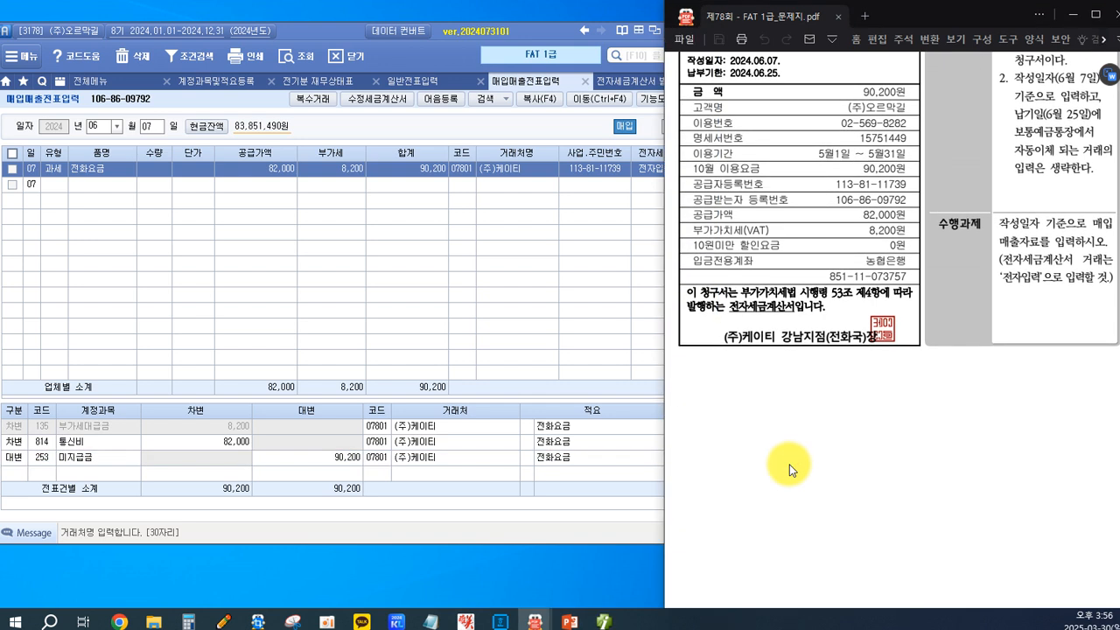
scroll(790, 469, up, 2)
scroll(789, 469, down, 1)
scroll(789, 464, down, 15)
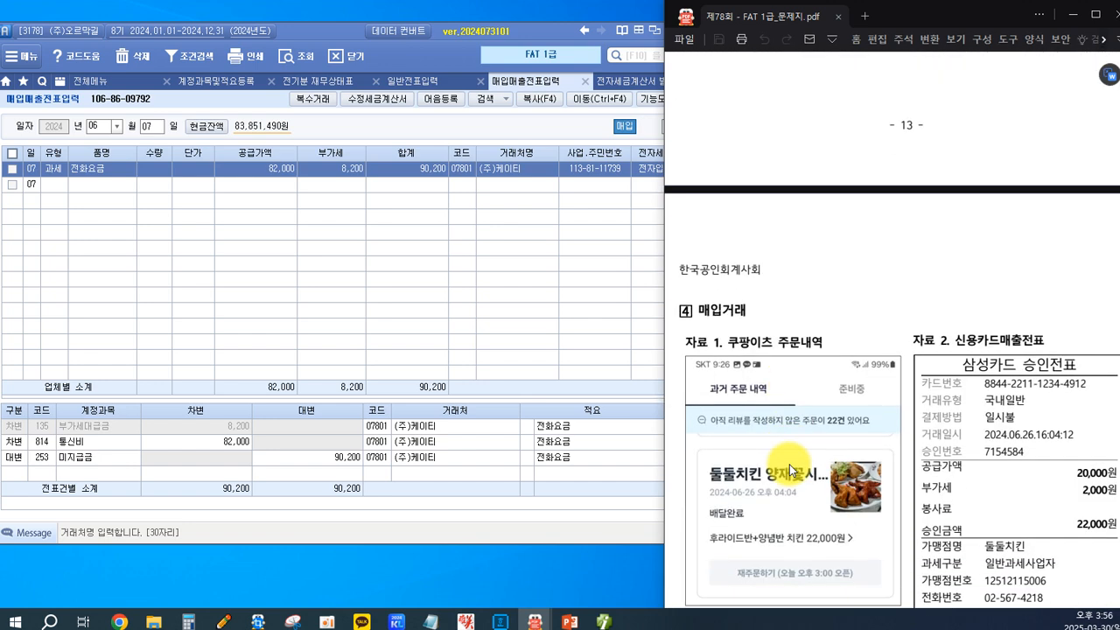
scroll(789, 463, up, 2)
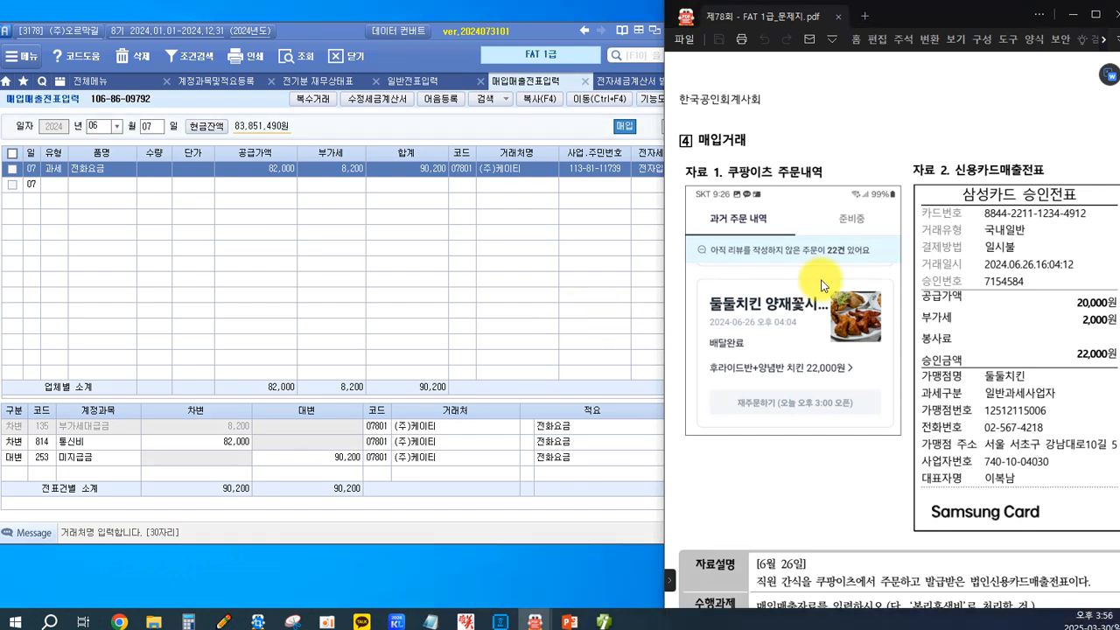
scroll(823, 285, down, 2)
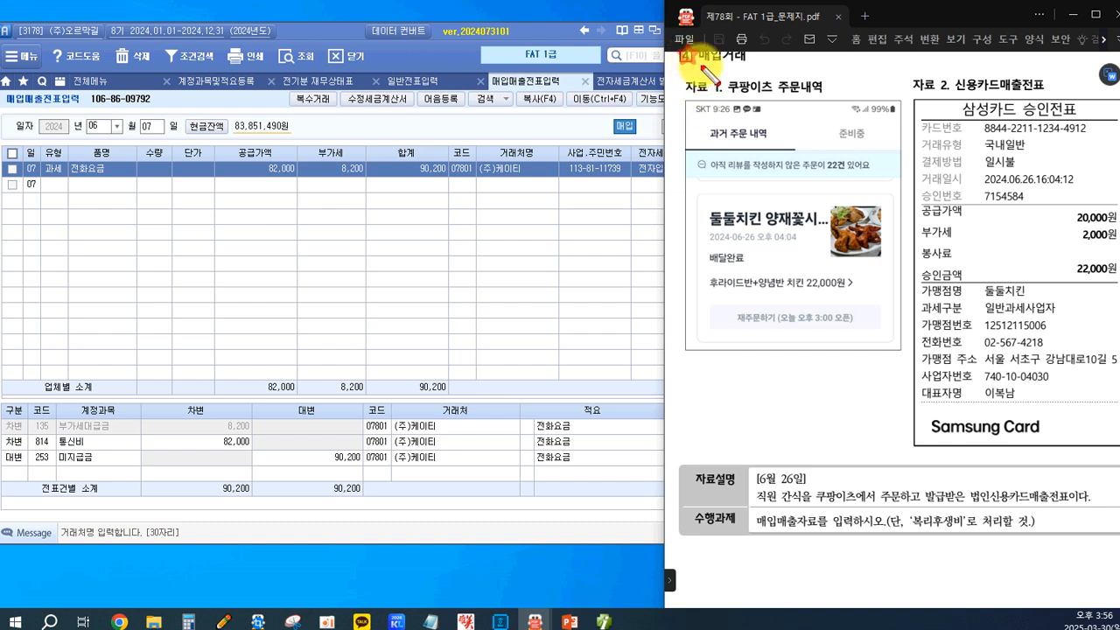
Examine the transaction date, merchant, purpose of the purchase, card slip type and card company in purchase transaction 4.
drag(758, 55, 688, 56)
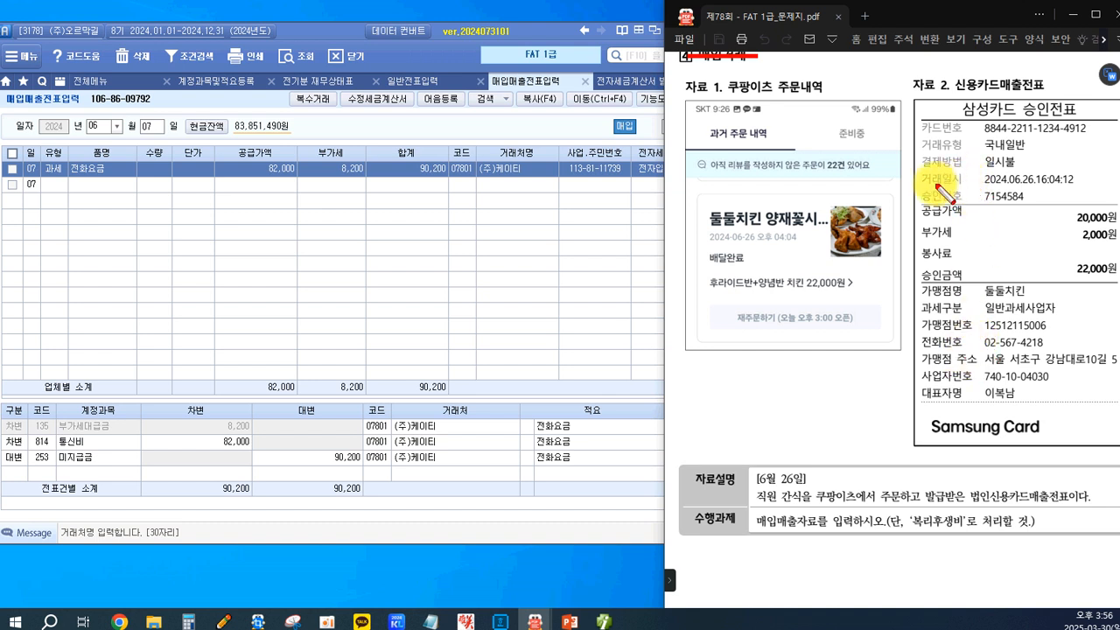
drag(912, 167, 1083, 191)
drag(746, 468, 827, 489)
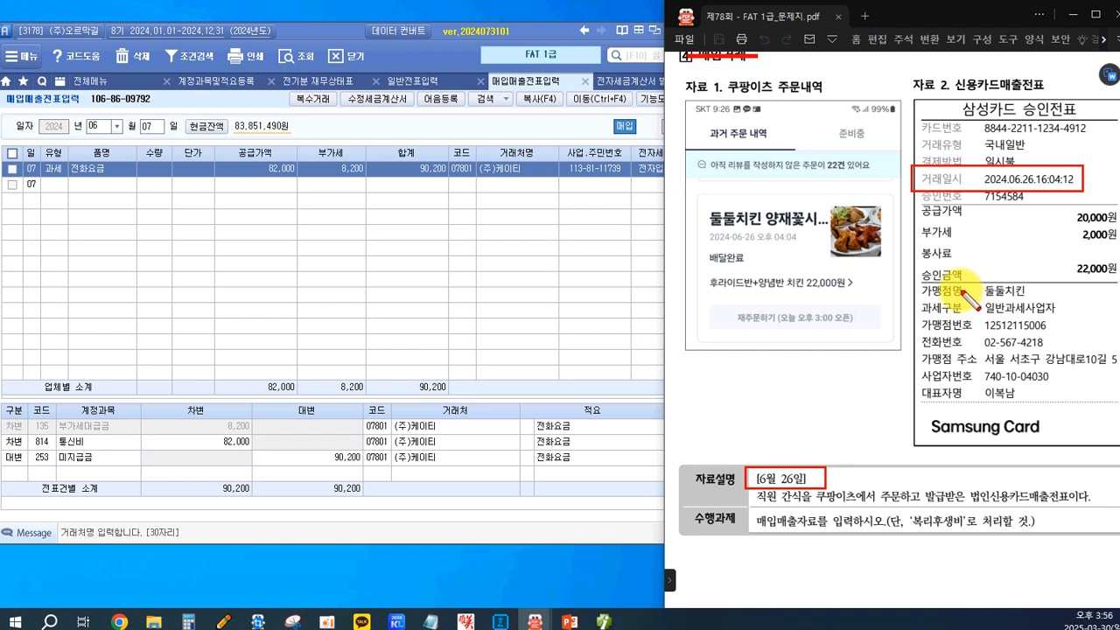
drag(973, 276, 1032, 299)
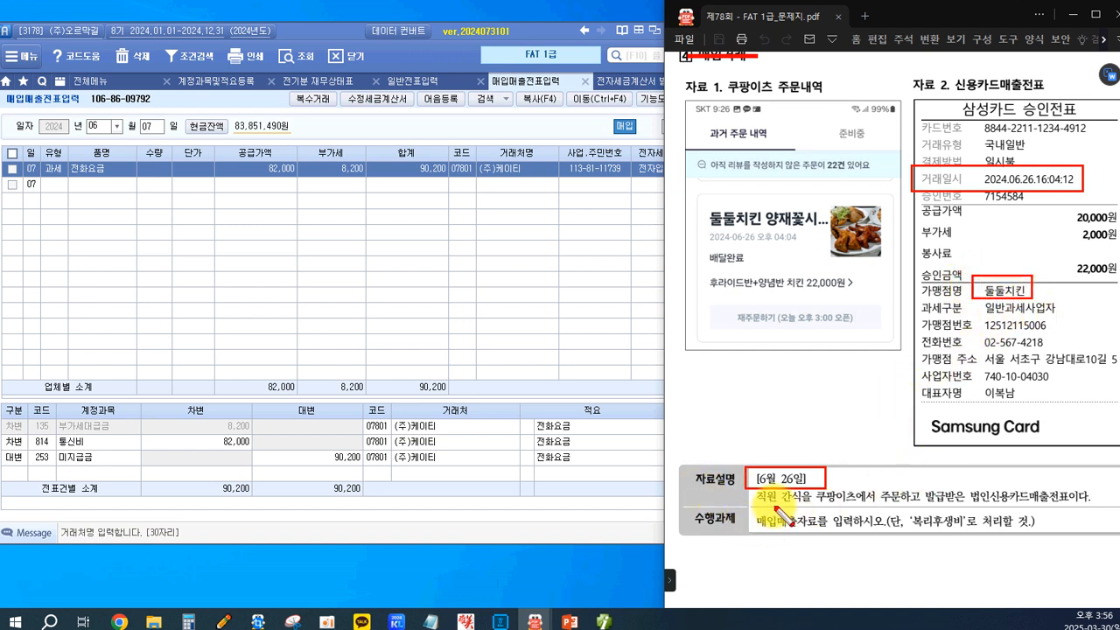
drag(753, 491, 803, 506)
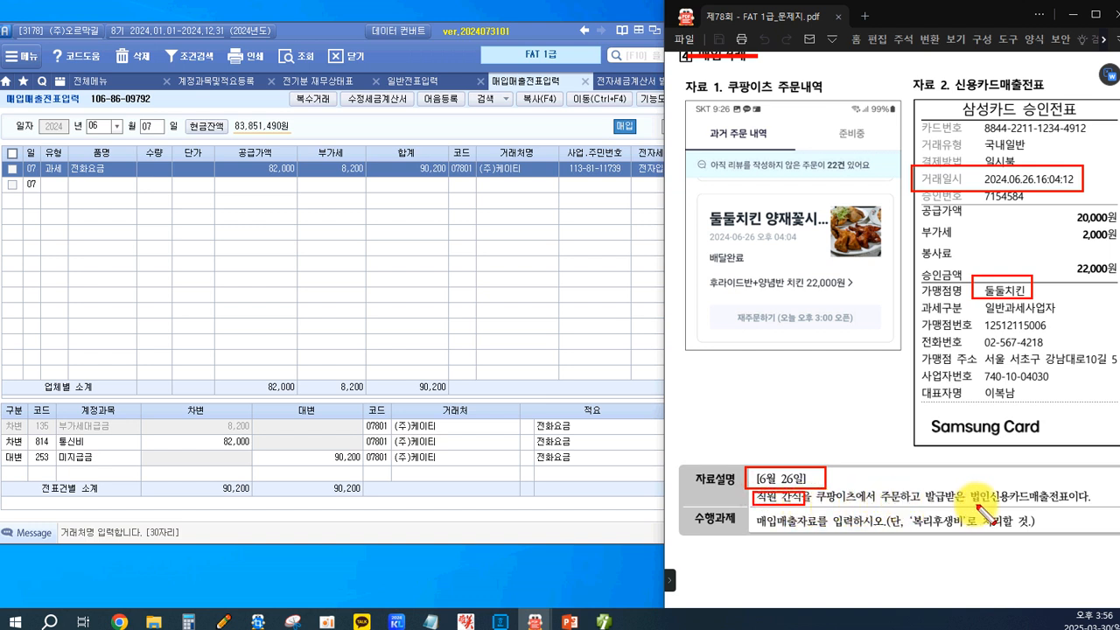
drag(972, 486, 1077, 508)
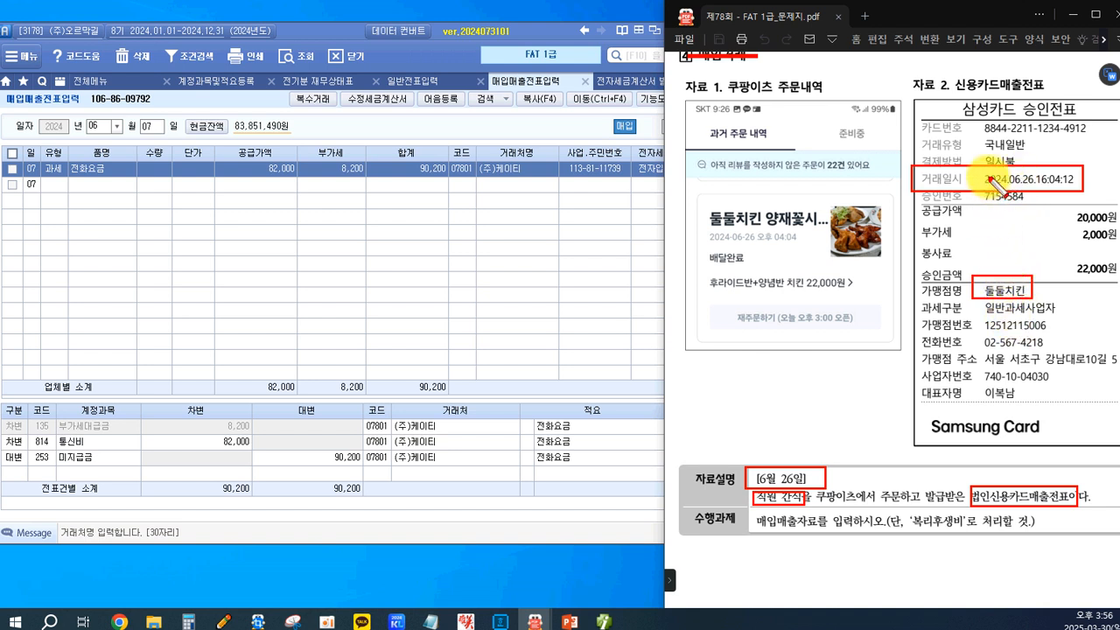
drag(954, 100, 1017, 115)
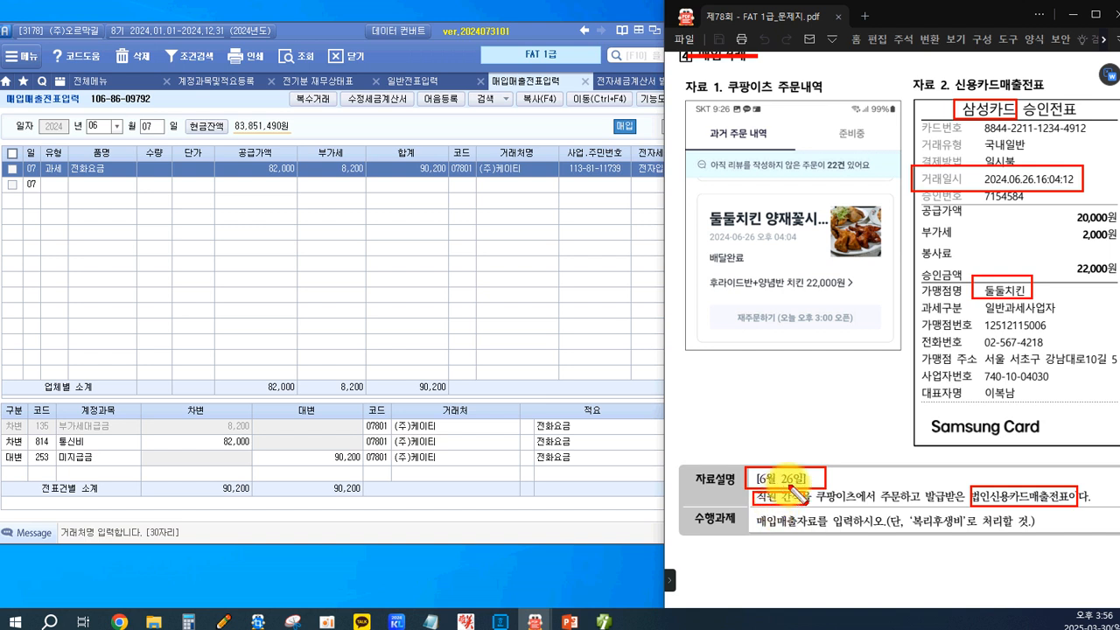
key(Escape)
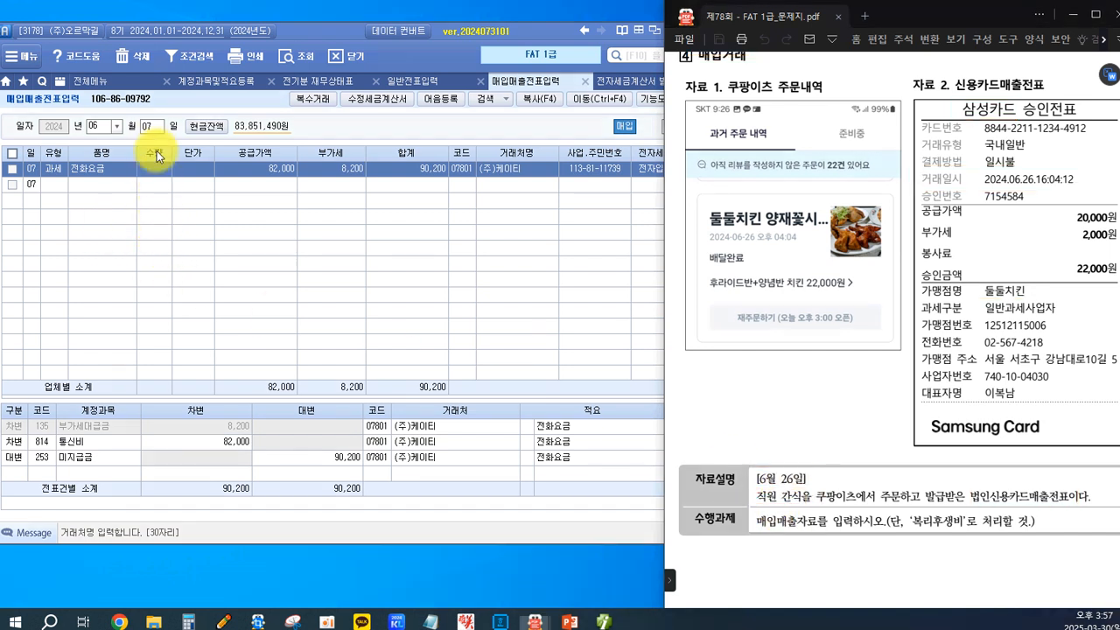
Open the vouchers for June 26 and set the new entry's type to purchase 57. 카과.
click(153, 129)
text(2)
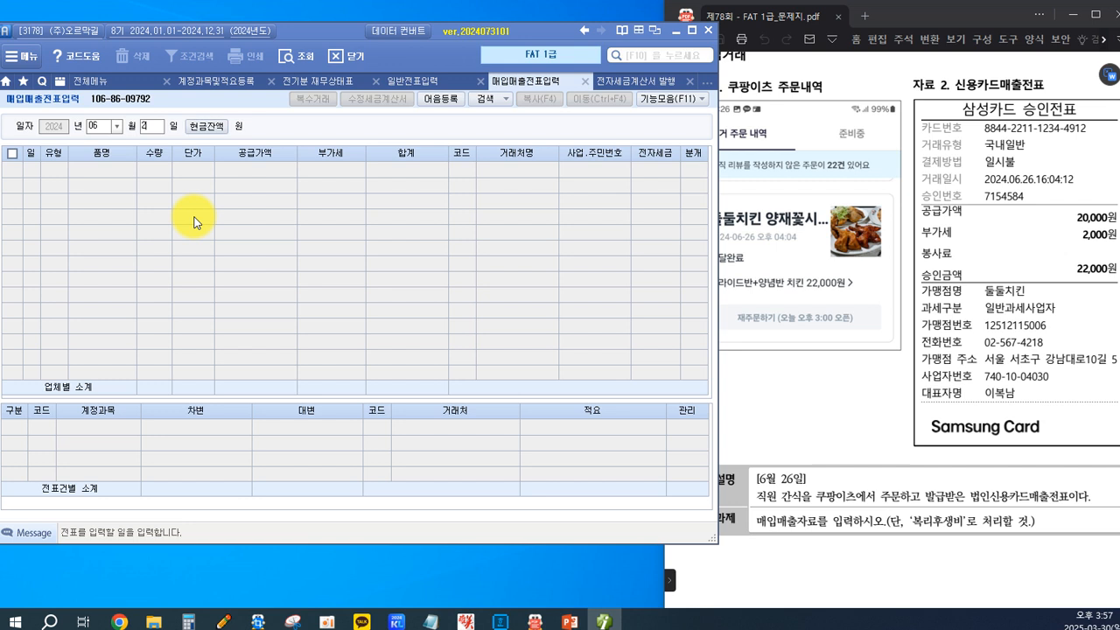
text(6)
key(Return)
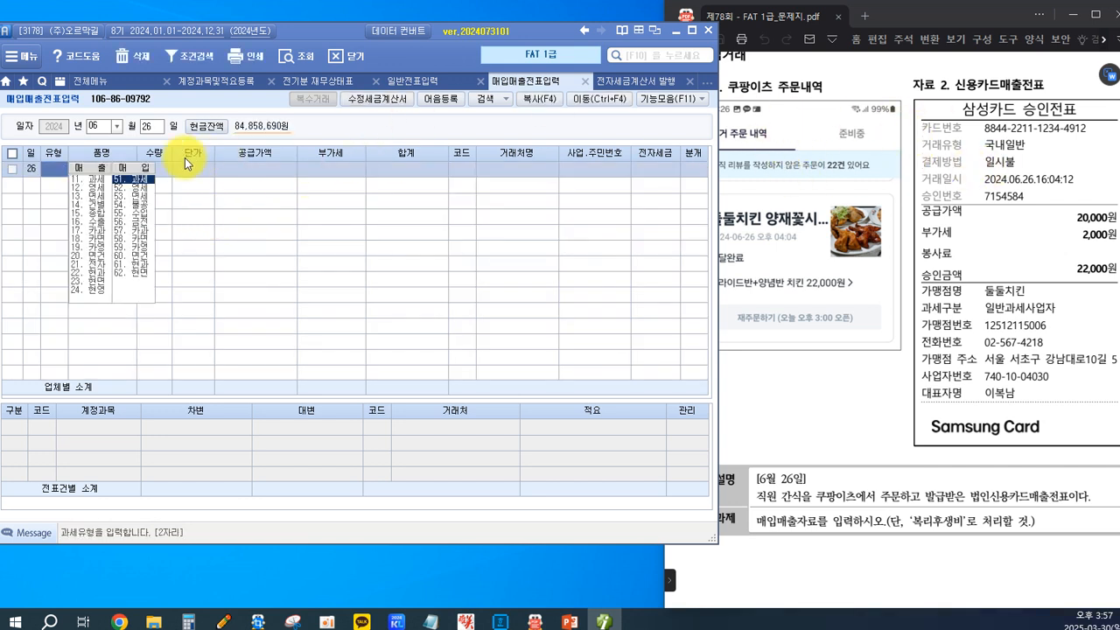
click(138, 236)
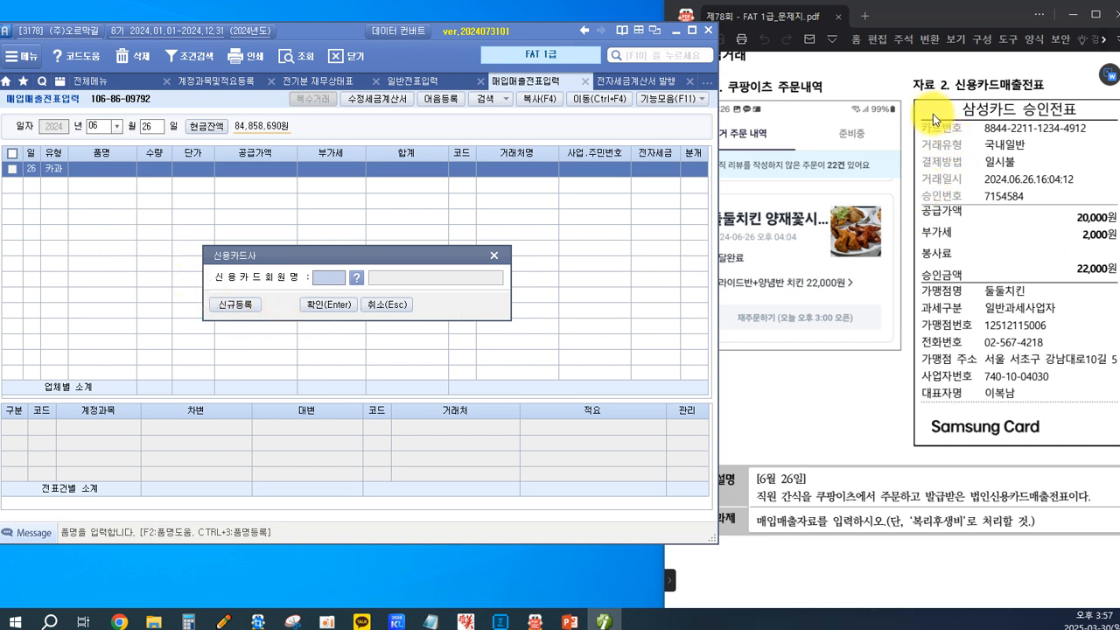
Look up the purchase card companies and assign 99605 삼성카드 as the entry's credit card.
click(355, 279)
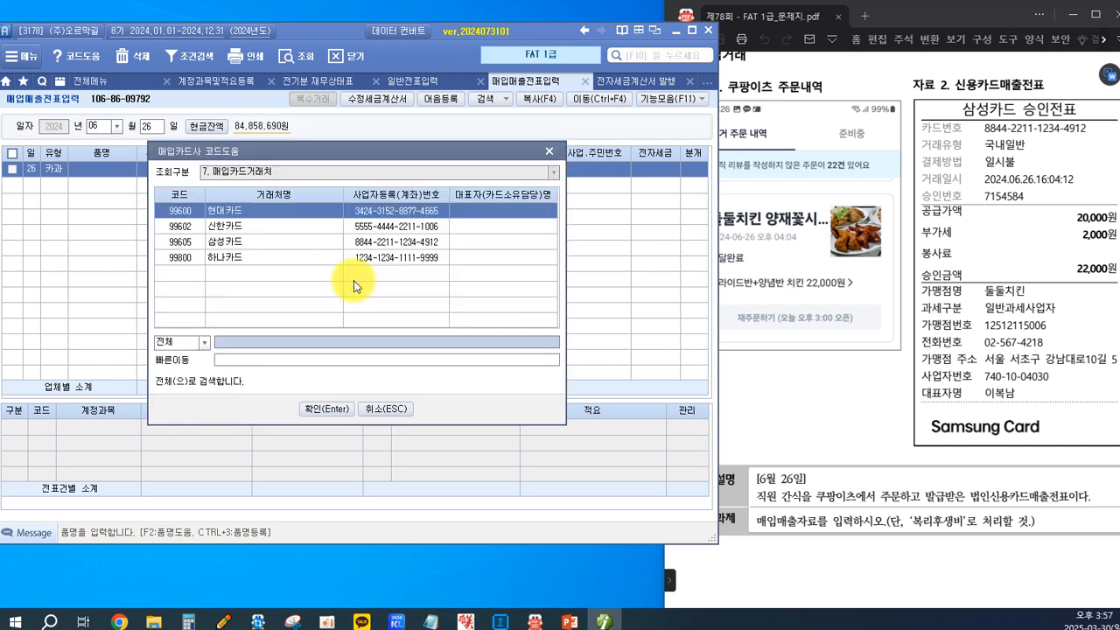
click(230, 246)
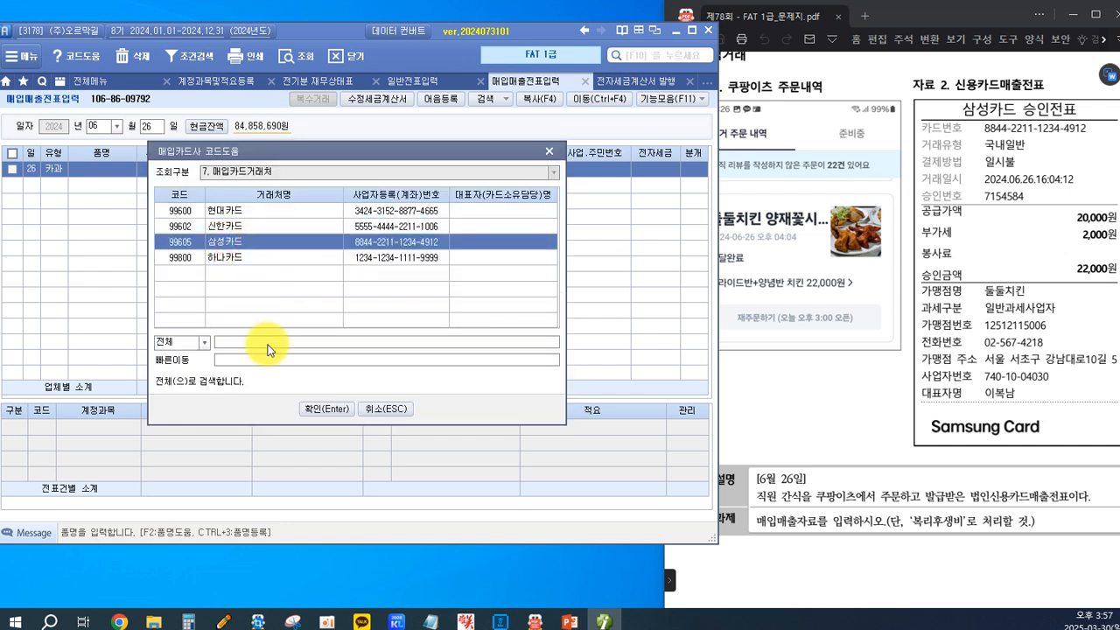
click(319, 408)
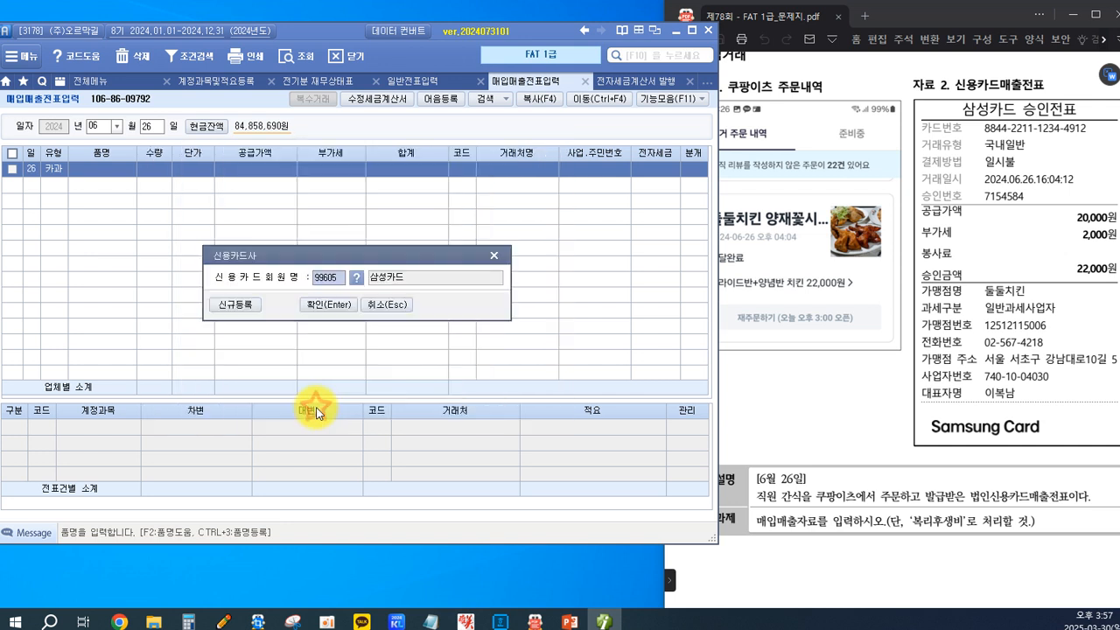
click(327, 305)
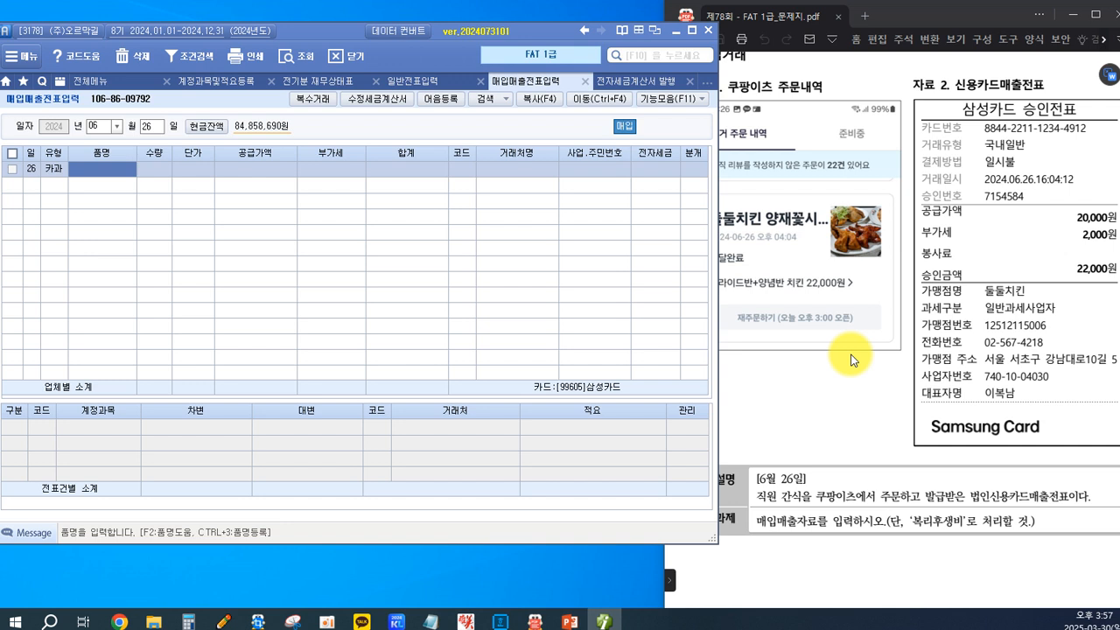
Enter 직원간식 as the item name and the VAT-inclusive amount 22,000 in the 공급가액 field.
text(ㅊ직원ㄱ)
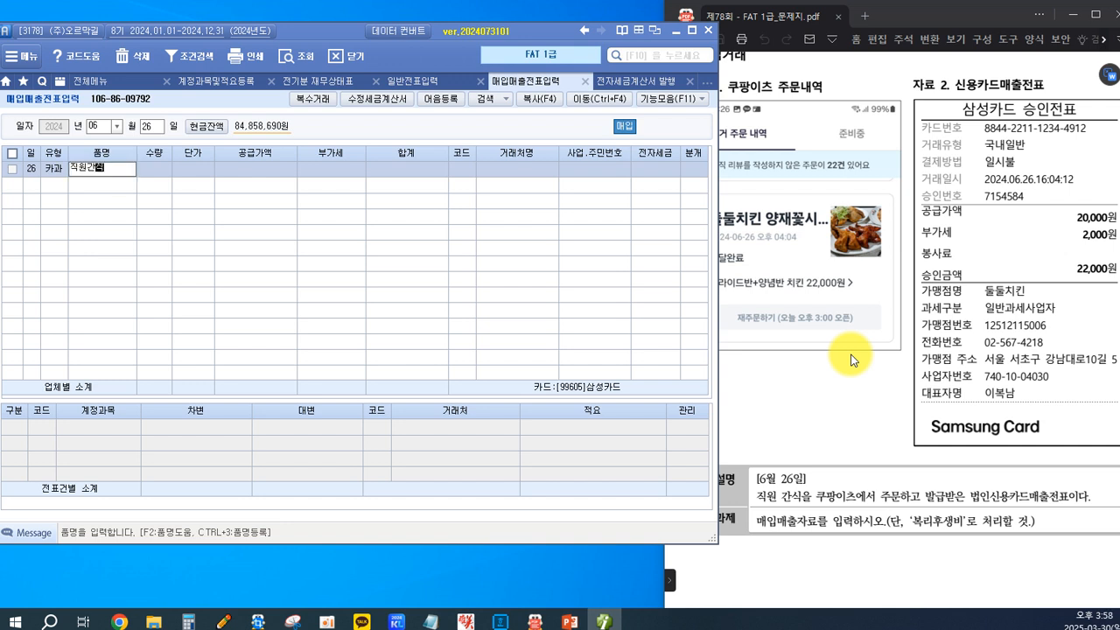
text(간식)
key(Return)
key(Return)
key(Return)
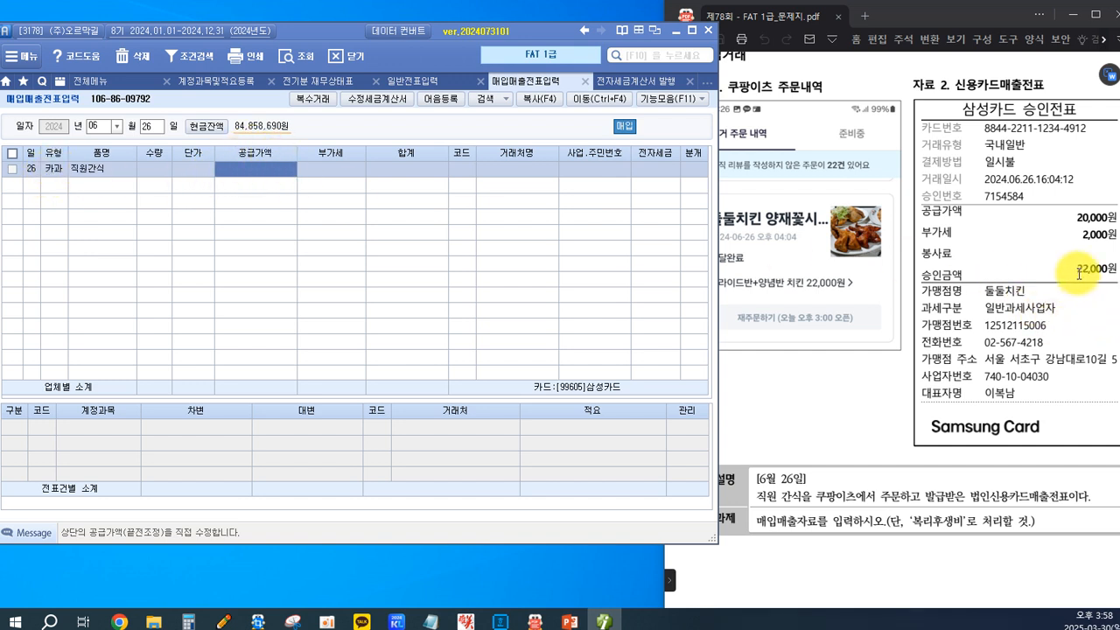
text(22,)
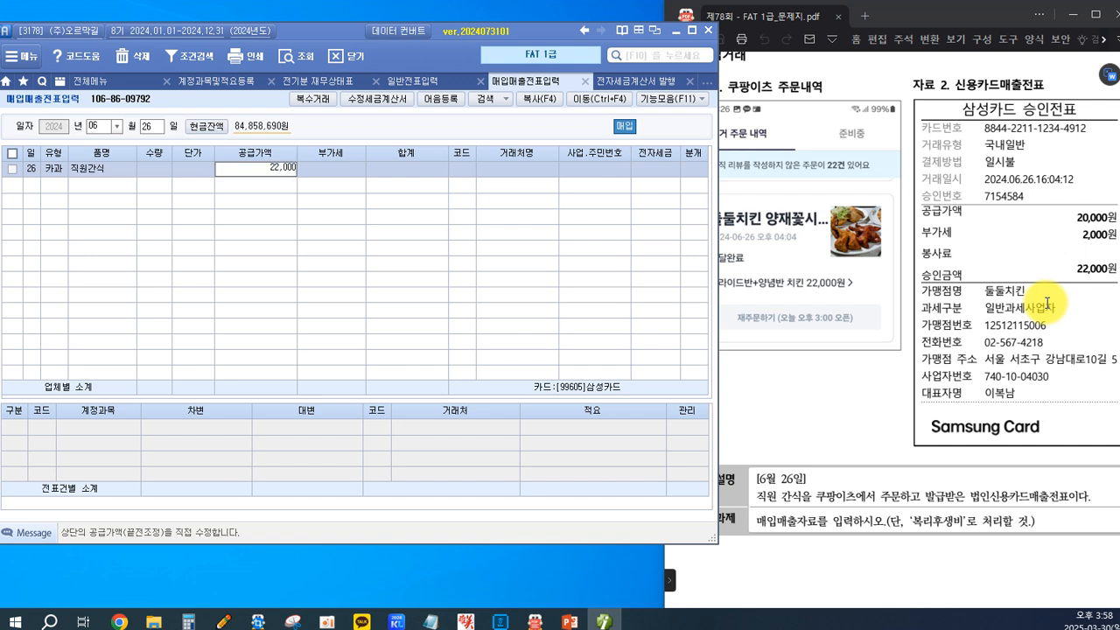
text(000)
key(Return)
key(Return)
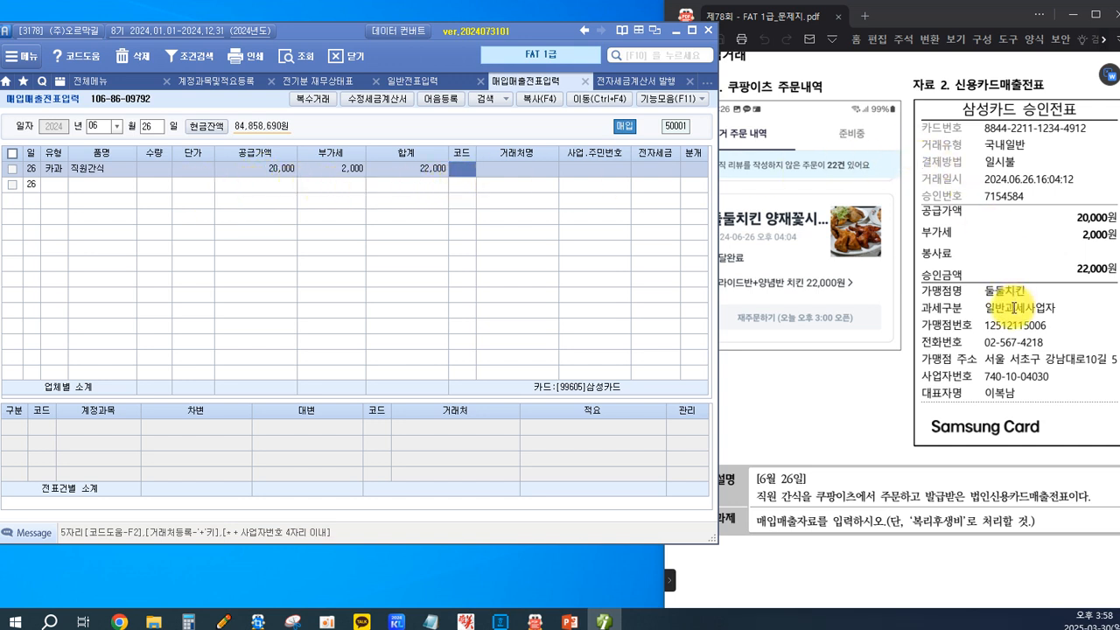
Search the customer codes for 둘둘 and assign 30125 둘둘치킨 to the snack purchase.
key(F2)
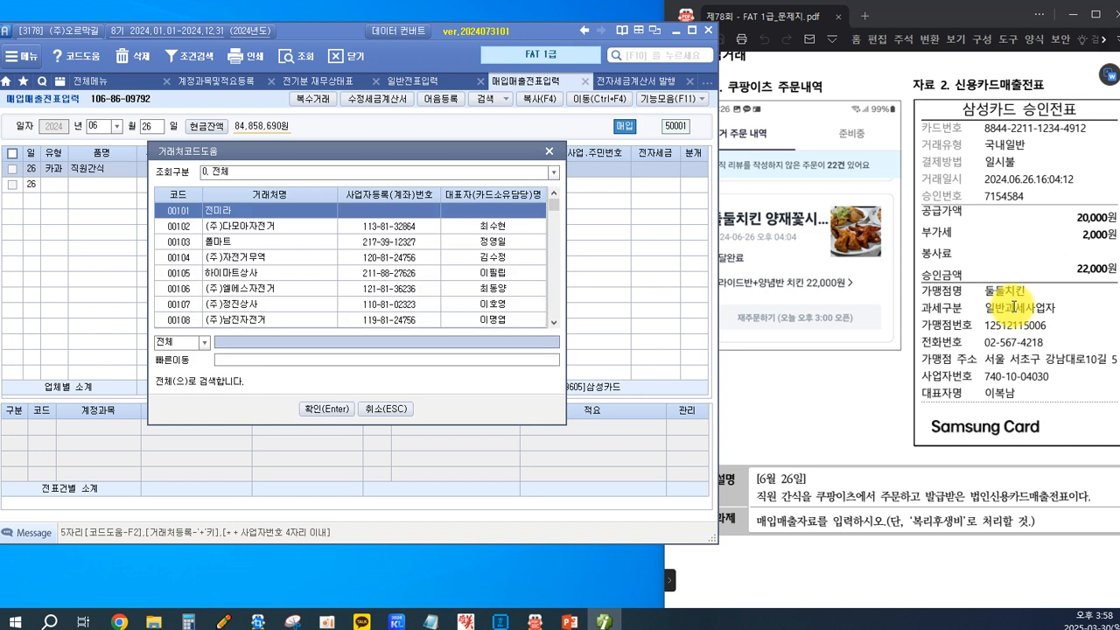
text(둘둘)
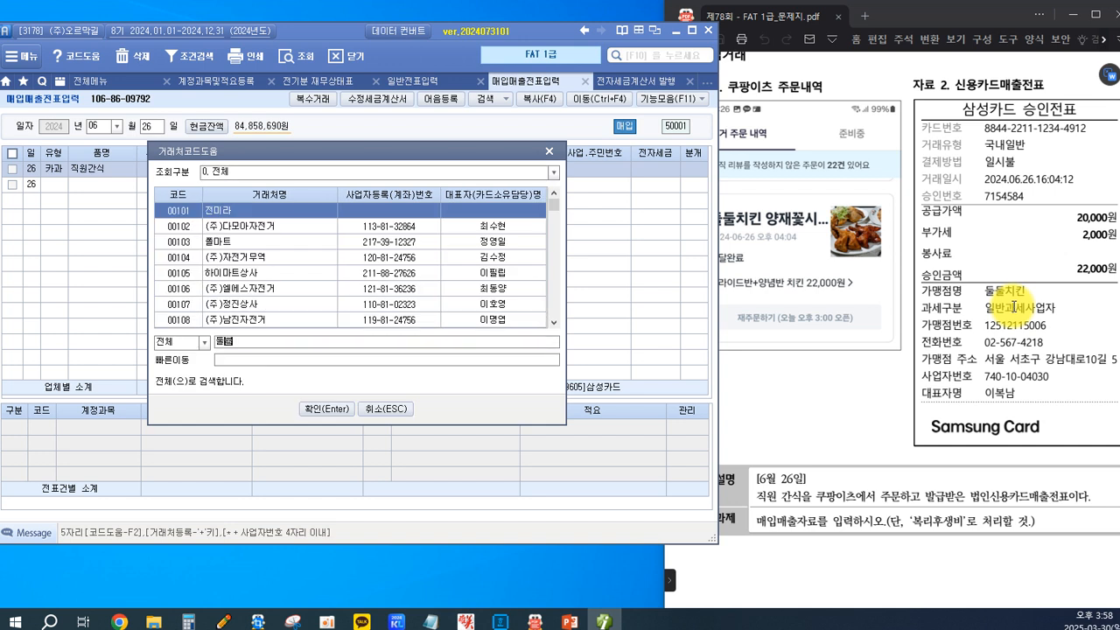
key(Return)
key(Return)
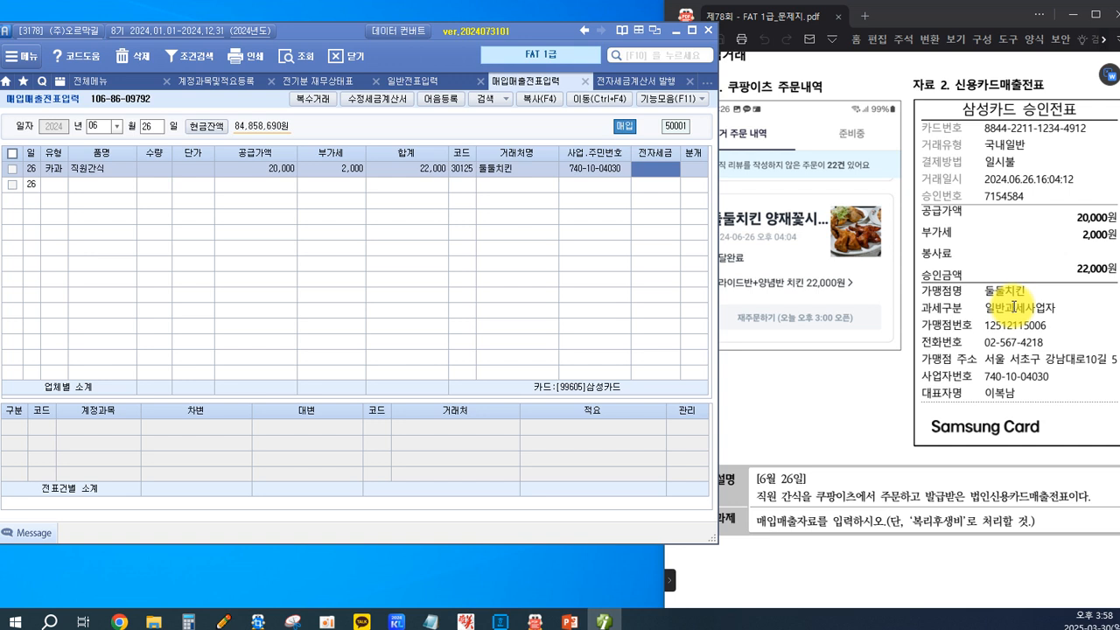
Leave the snack purchase's 전자세금 field blank and set its 분개 type to 카드.
key(Return)
text(4)
key(Return)
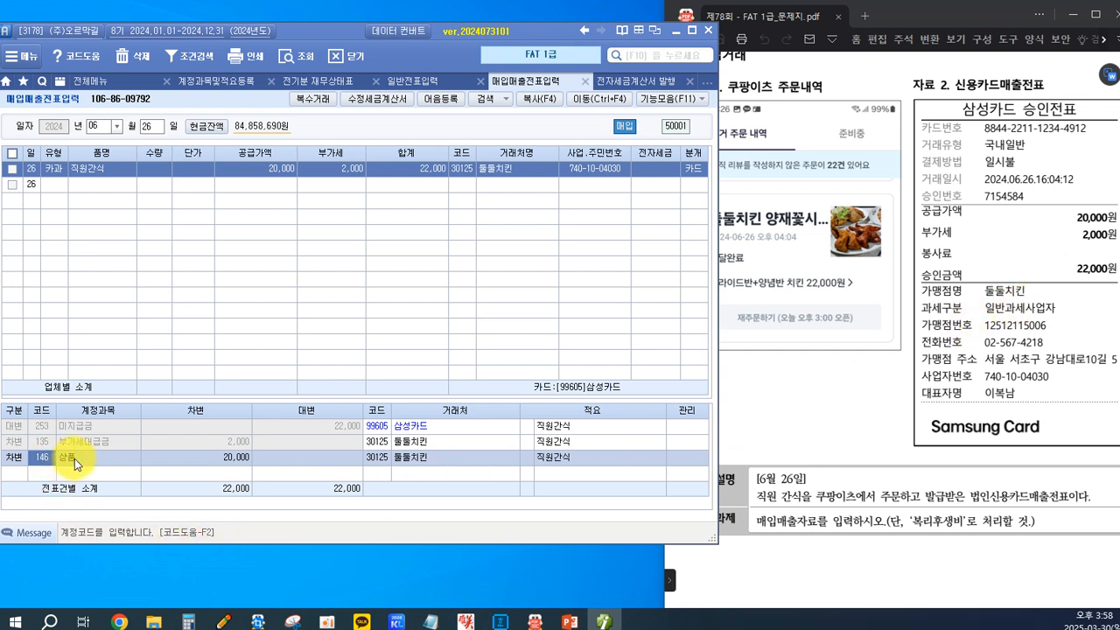
Change the 상품 debit line's account to 811 복리후생비 by searching for 복리후, and complete the entry.
key(F2)
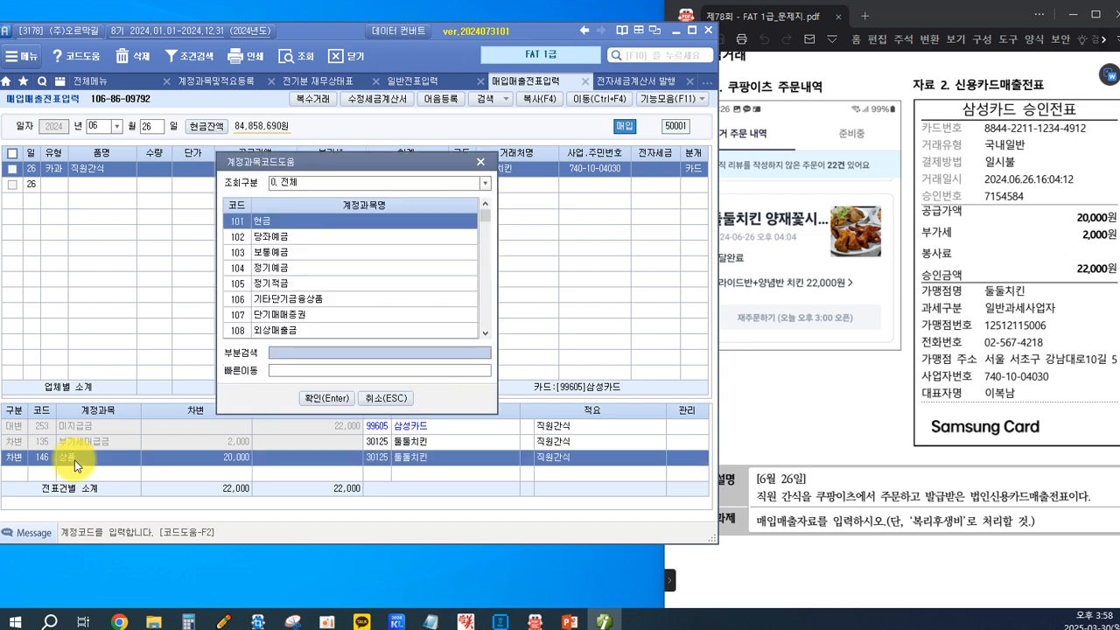
text(복리후)
key(Return)
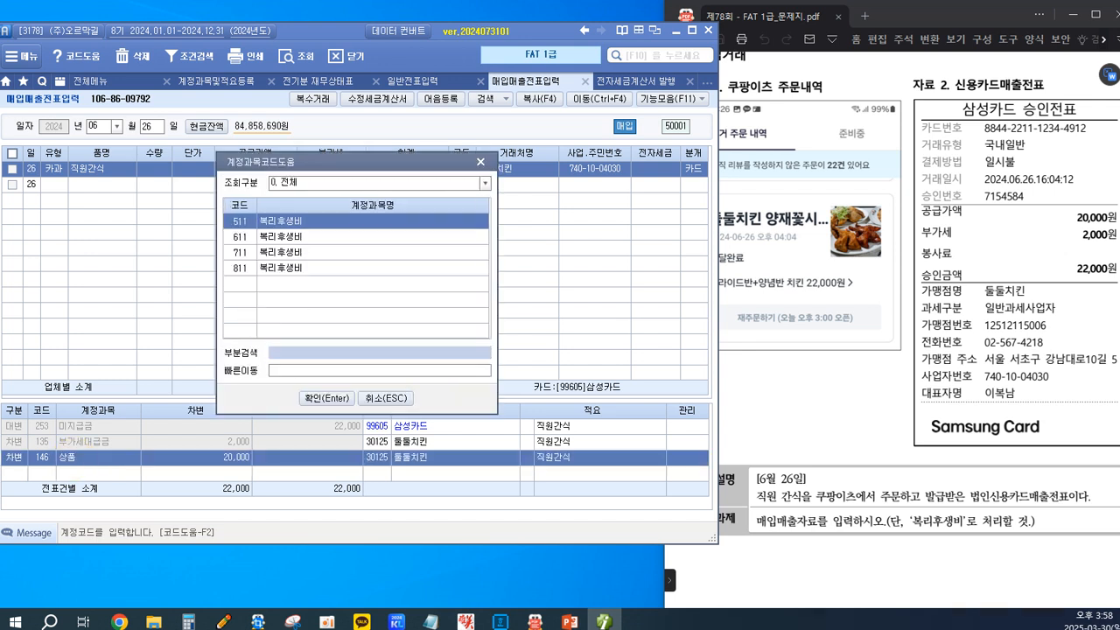
key(Down)
key(Down)
key(Down)
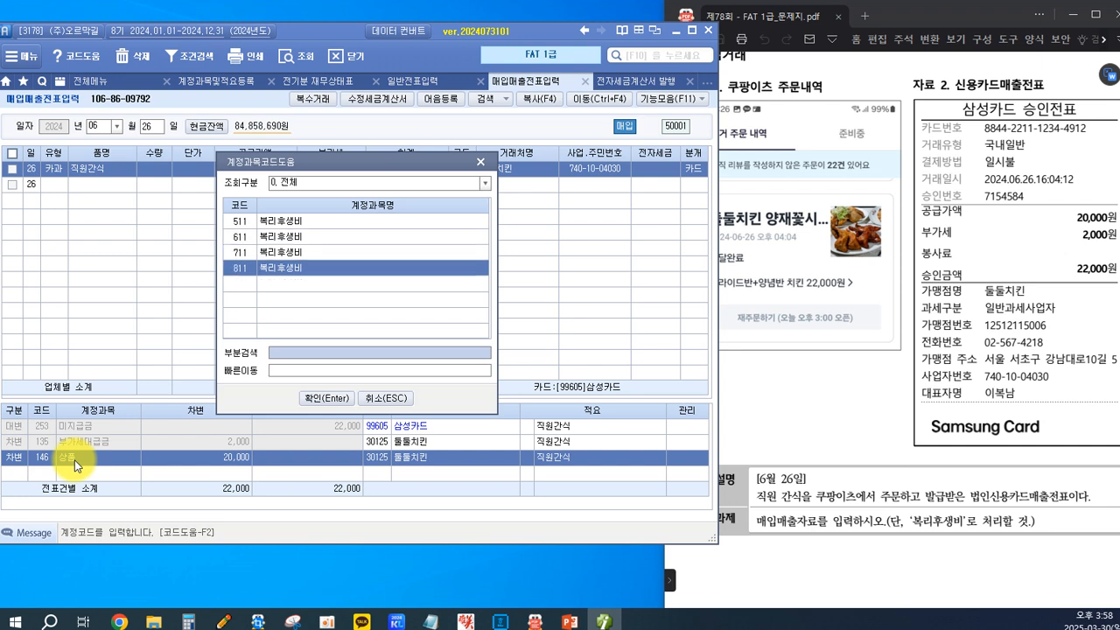
key(Return)
key(Return)
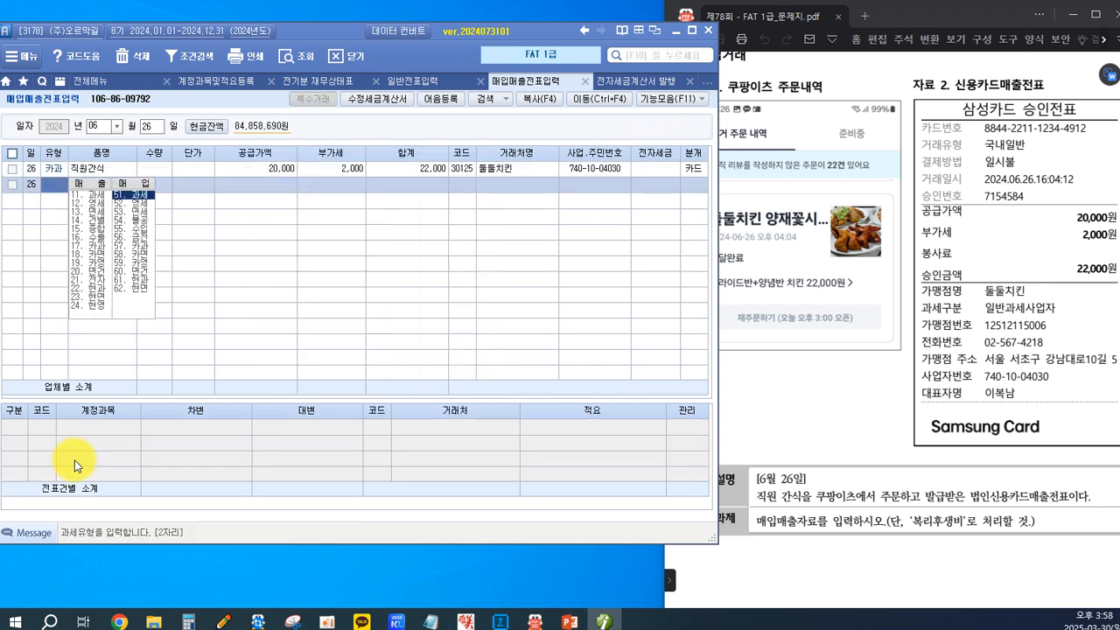
Check the journal lines of the completed June 26 snack entry and switch back to the exam PDF.
click(386, 166)
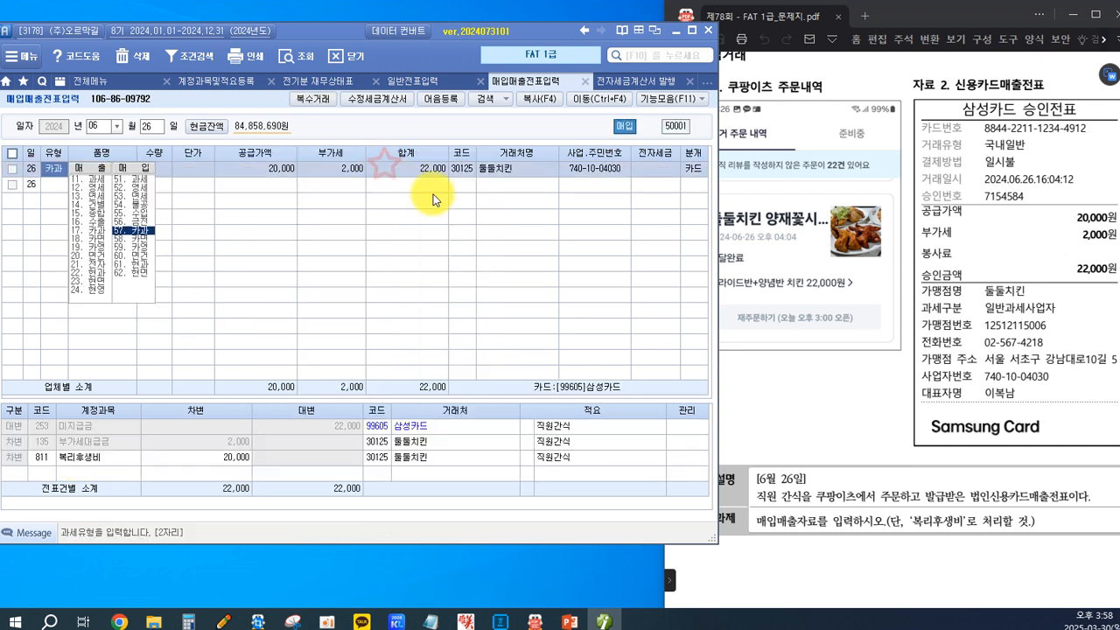
click(887, 367)
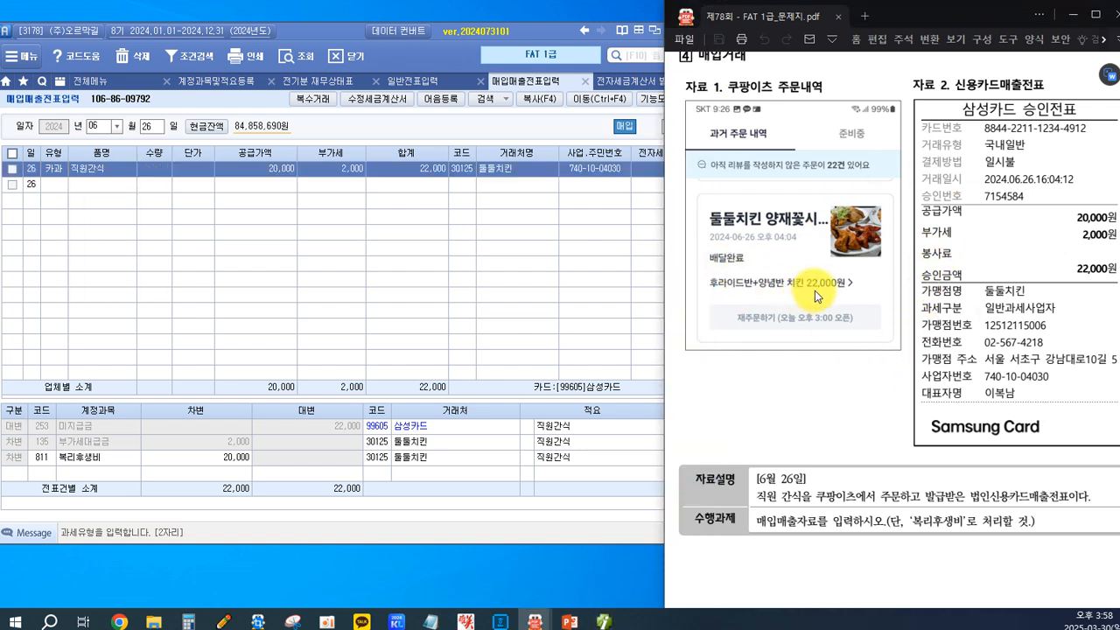
Find purchase transaction [5] with its electronic tax invoice in the exam PDF.
scroll(815, 291, down, 3)
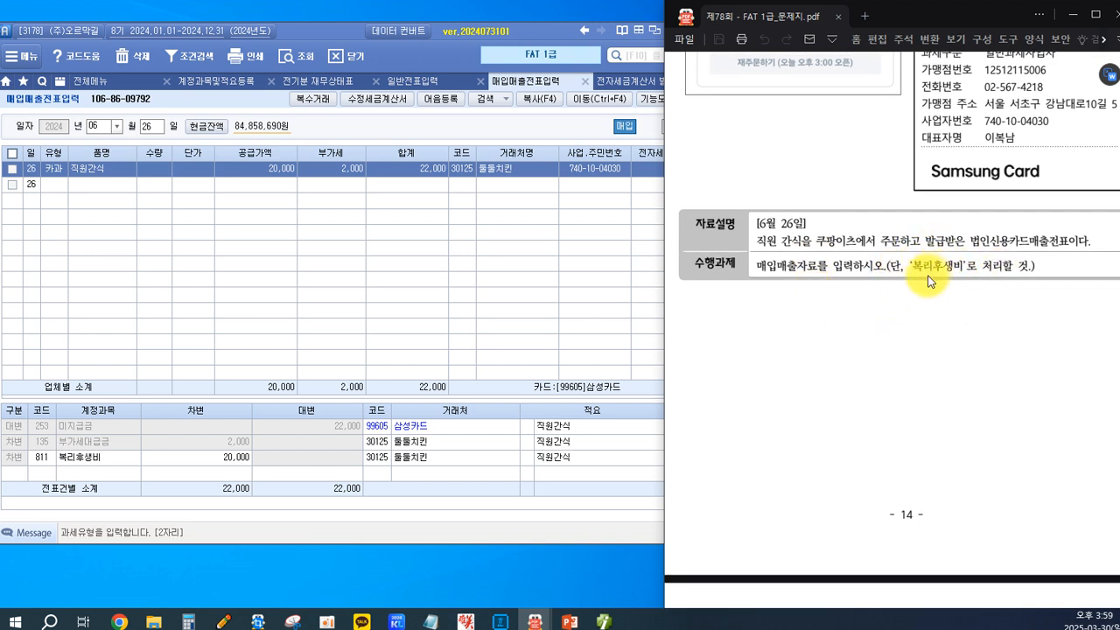
scroll(919, 281, down, 7)
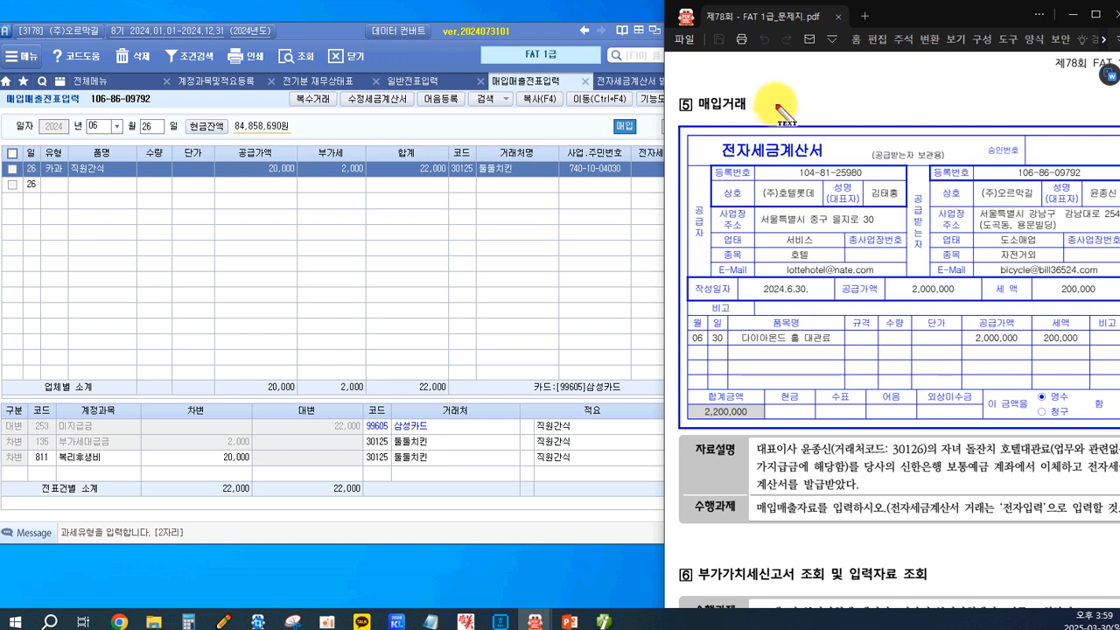
Write the on-screen note "51. 과세 54. 불공" in red beside the [5] 매입거래 heading.
drag(766, 97, 765, 113)
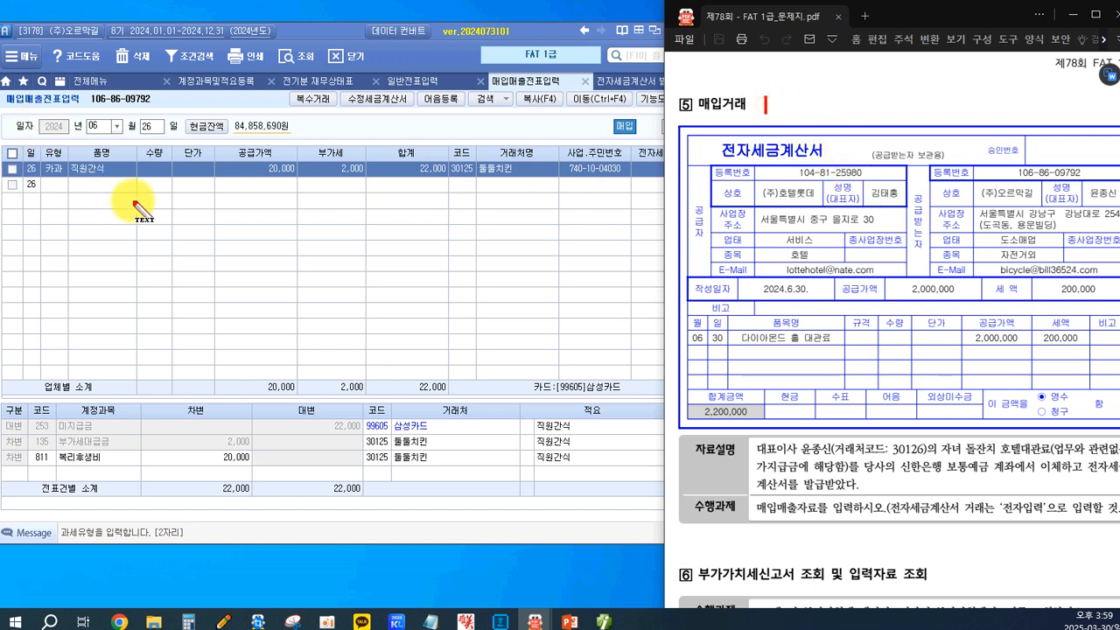
text(51.)
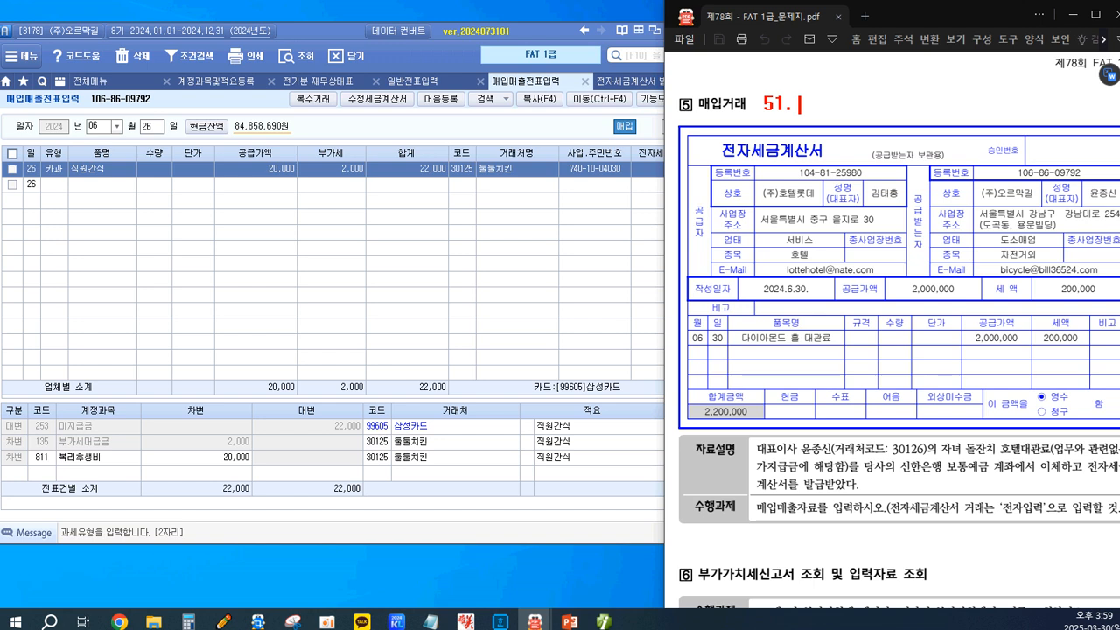
text(과세    54. 불공)
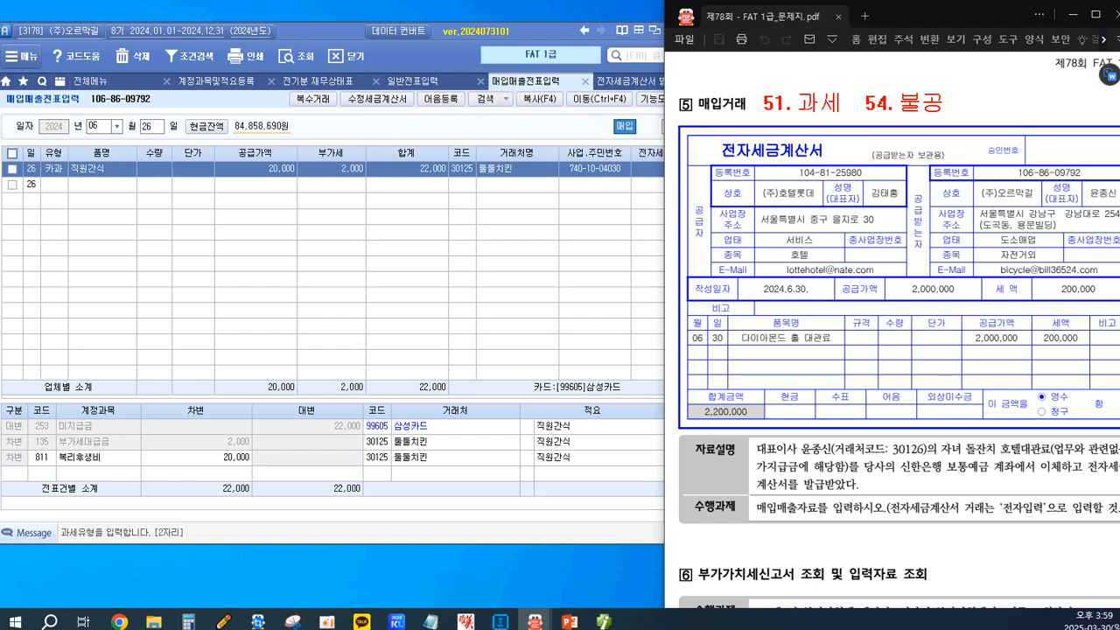
Mark 매입, 전자세금계산서, the 유형 column and the two tax-type notes with red boxes.
mouse_move(694, 91)
mouse_down()
mouse_move(836, 175)
mouse_move(827, 164)
mouse_up()
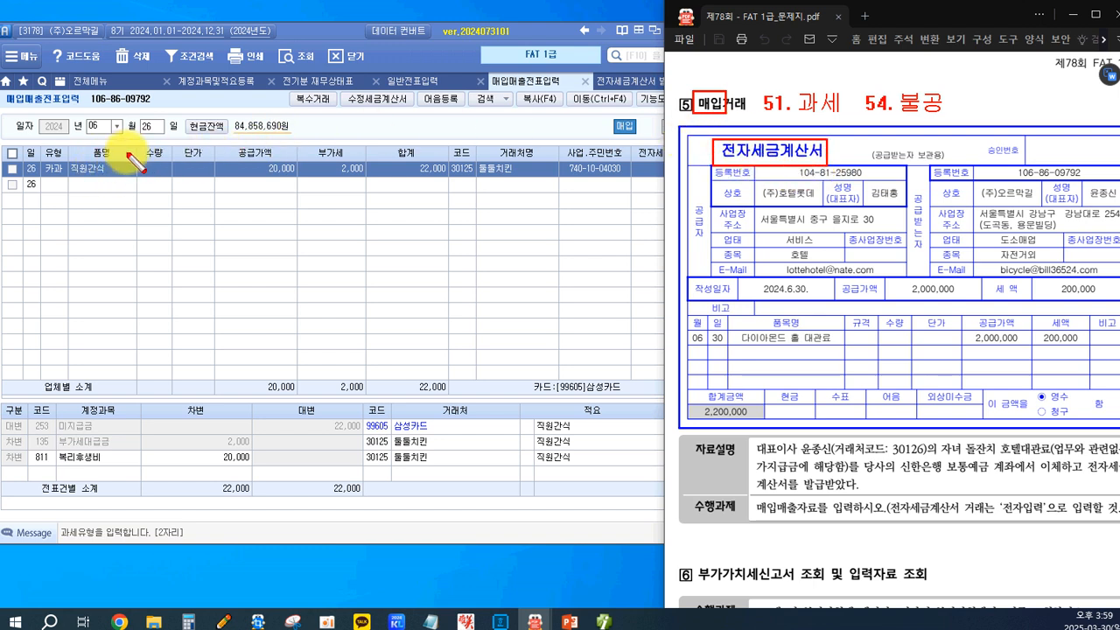
drag(40, 146, 60, 190)
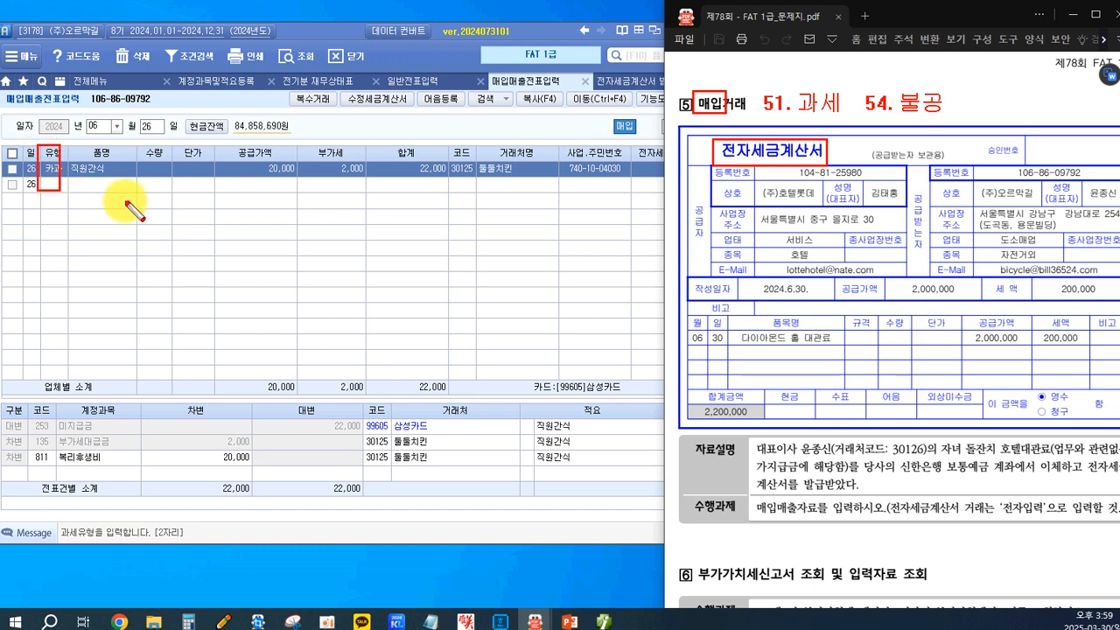
mouse_move(758, 80)
mouse_down()
mouse_move(769, 98)
mouse_move(846, 121)
mouse_up()
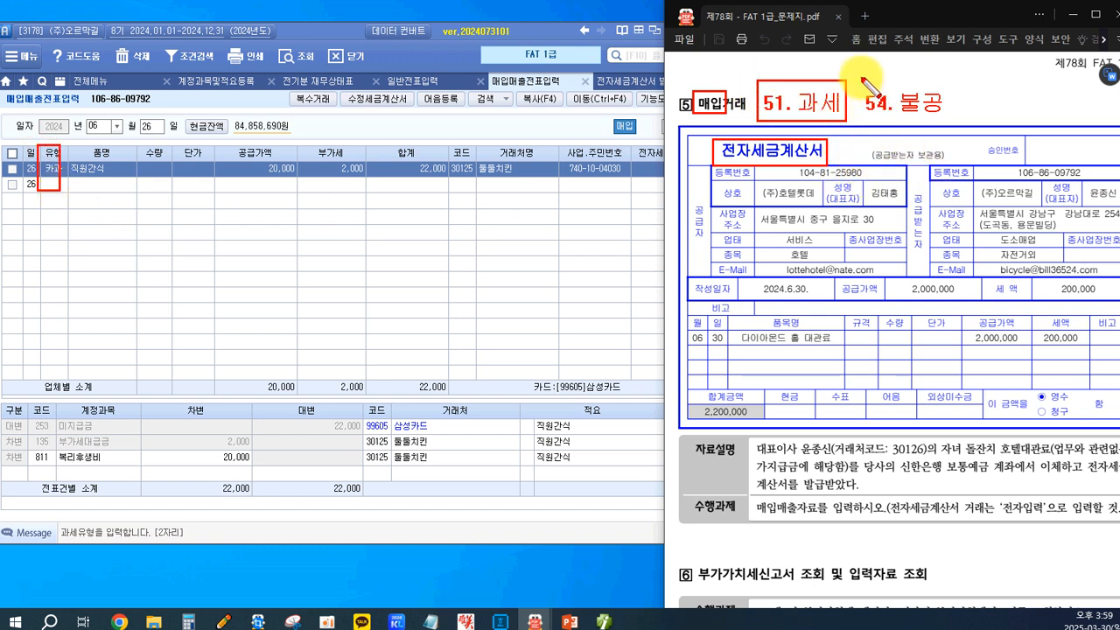
mouse_move(862, 79)
mouse_down()
mouse_move(964, 127)
mouse_move(954, 125)
mouse_up()
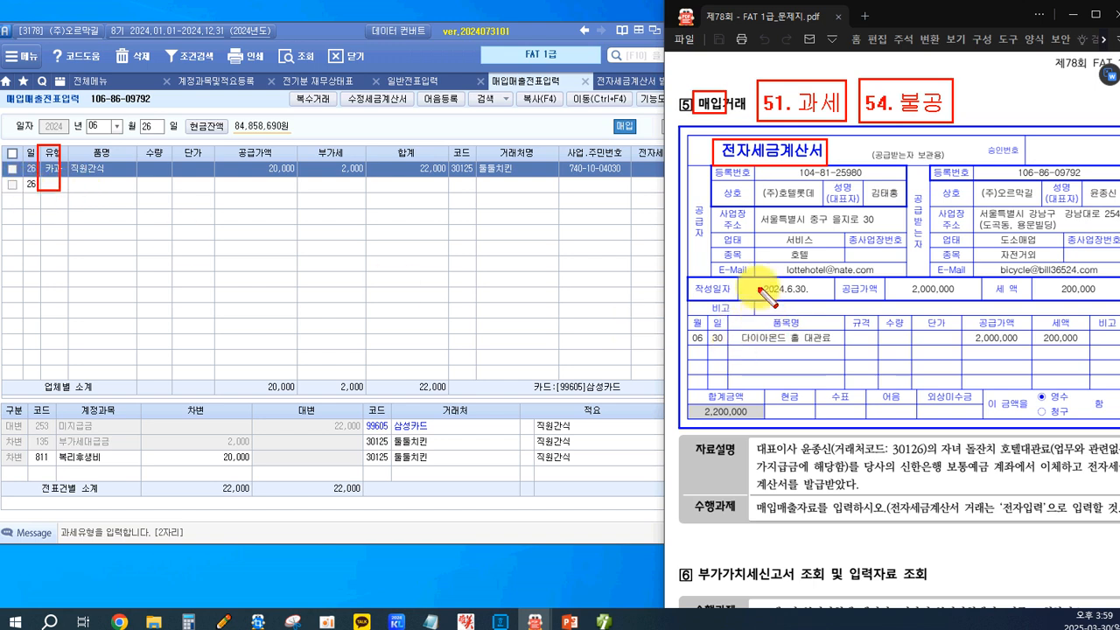
Box the invoice date and the 자료설명 phrases on the customer code, non-business purpose, 가지급금 and 신한은행 보통예금 account.
drag(750, 280, 816, 298)
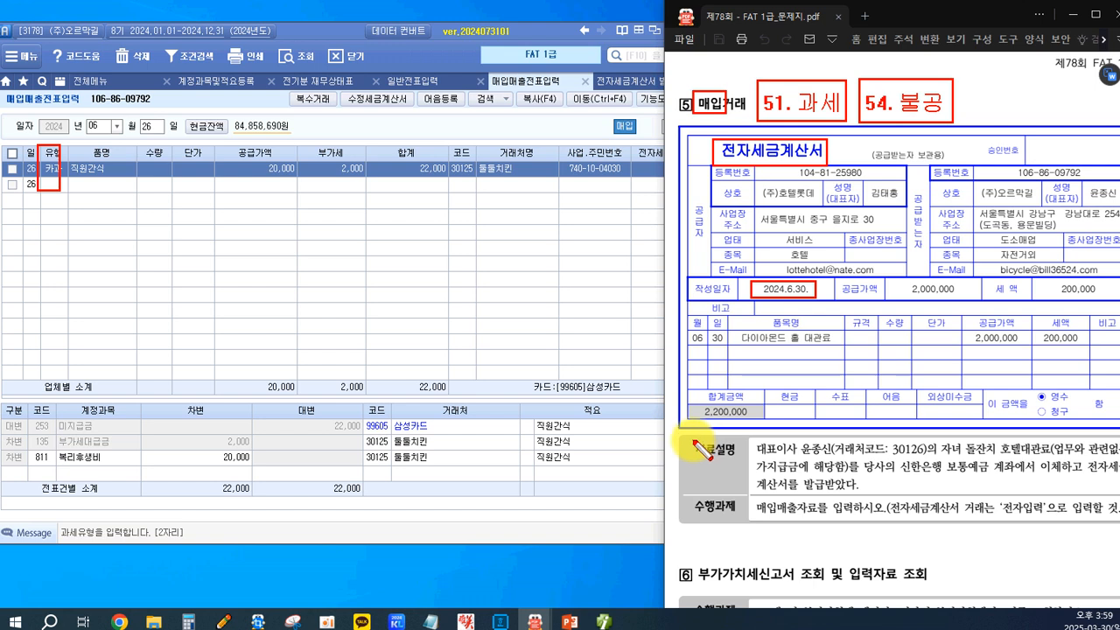
mouse_move(688, 439)
mouse_down()
mouse_move(746, 461)
mouse_move(927, 461)
mouse_up()
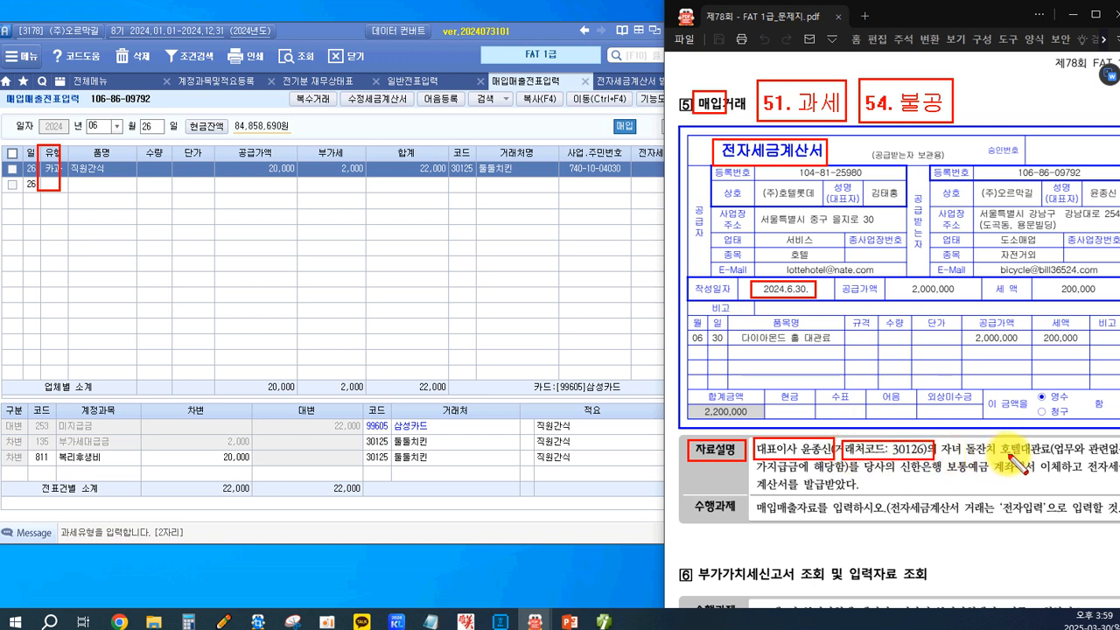
mouse_move(938, 438)
mouse_down()
mouse_move(978, 470)
mouse_move(998, 457)
mouse_move(1117, 462)
mouse_up()
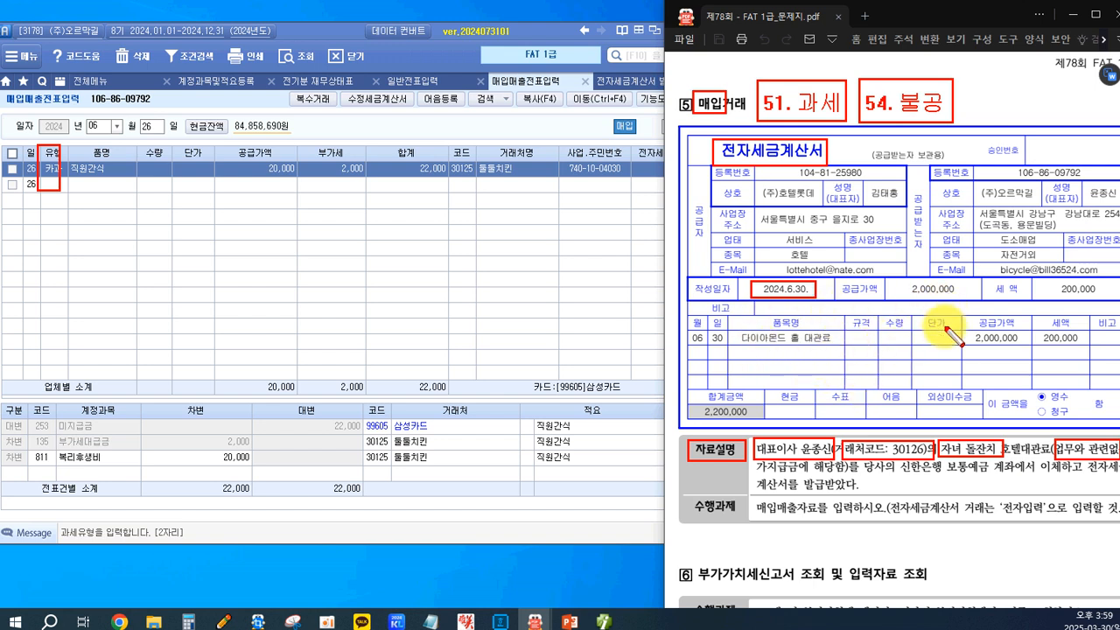
drag(756, 473, 845, 476)
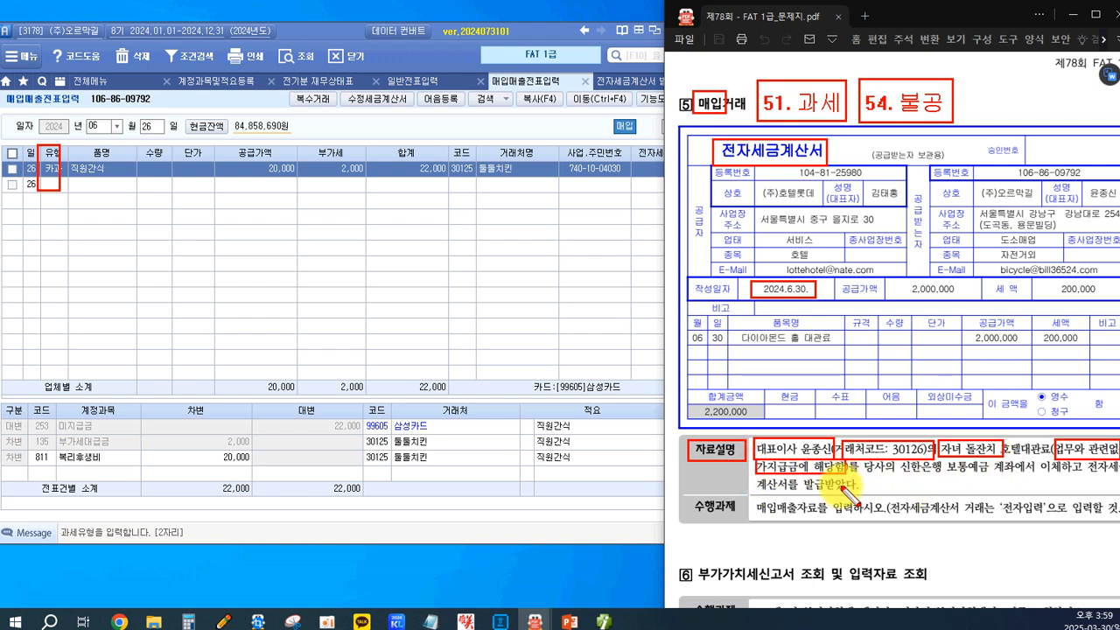
drag(901, 477, 1017, 478)
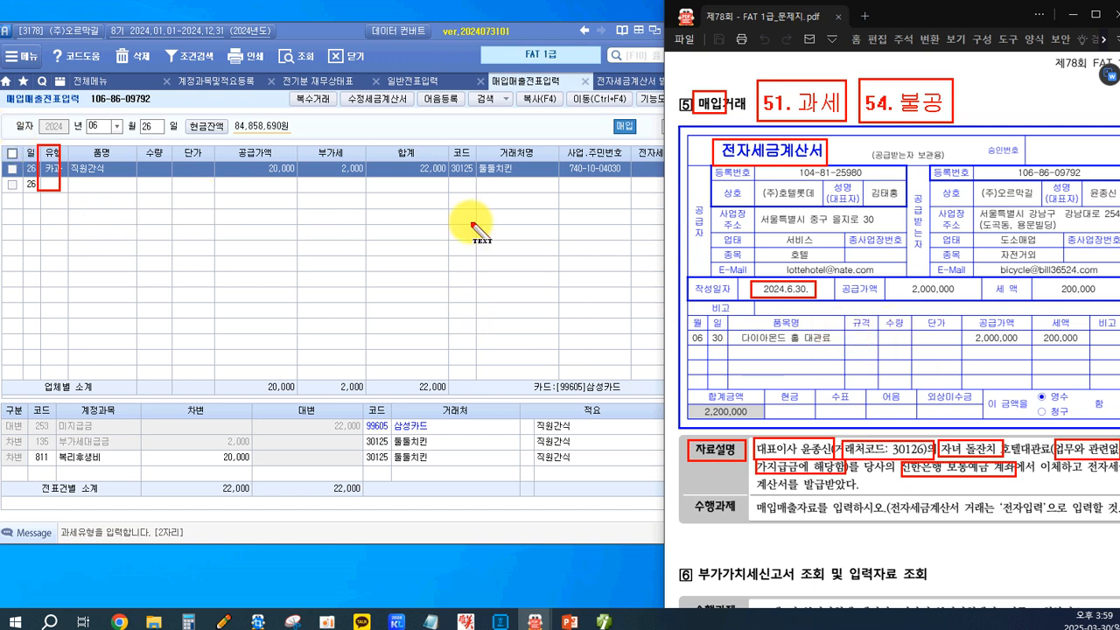
Annotate the deductible entry (차) 복리후생비 2,000,000, 부가세대급금 200,000, (대) 보통예금(신한) 2,200,000, and box the 복리후생비 amount.
drag(154, 231, 158, 248)
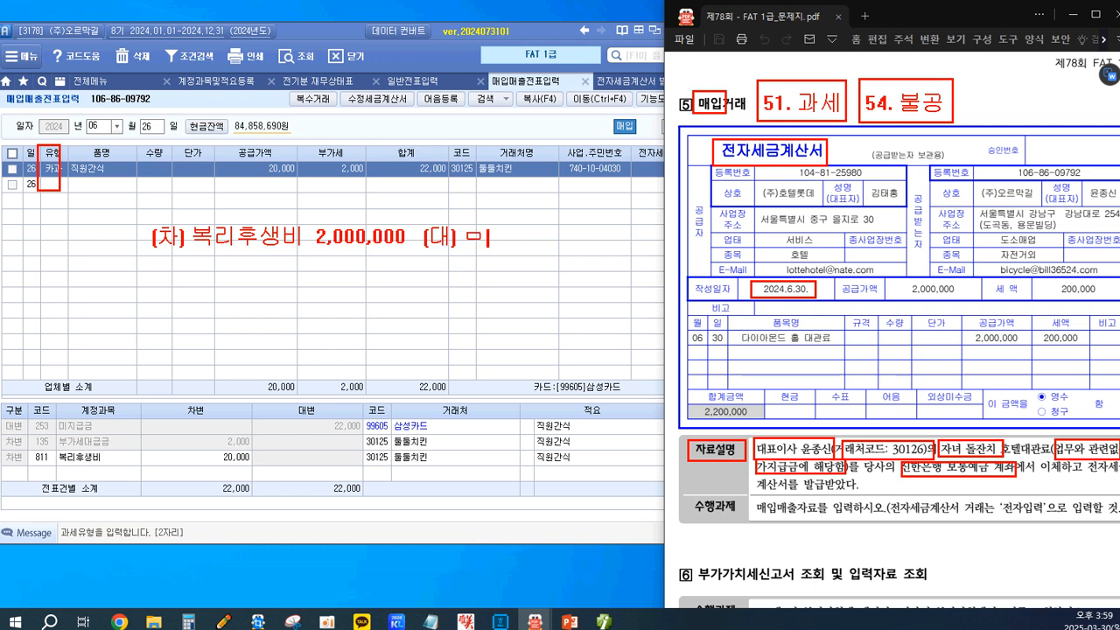
text(지)
key(BackSpace)
key(BackSpace)
key(BackSpace)
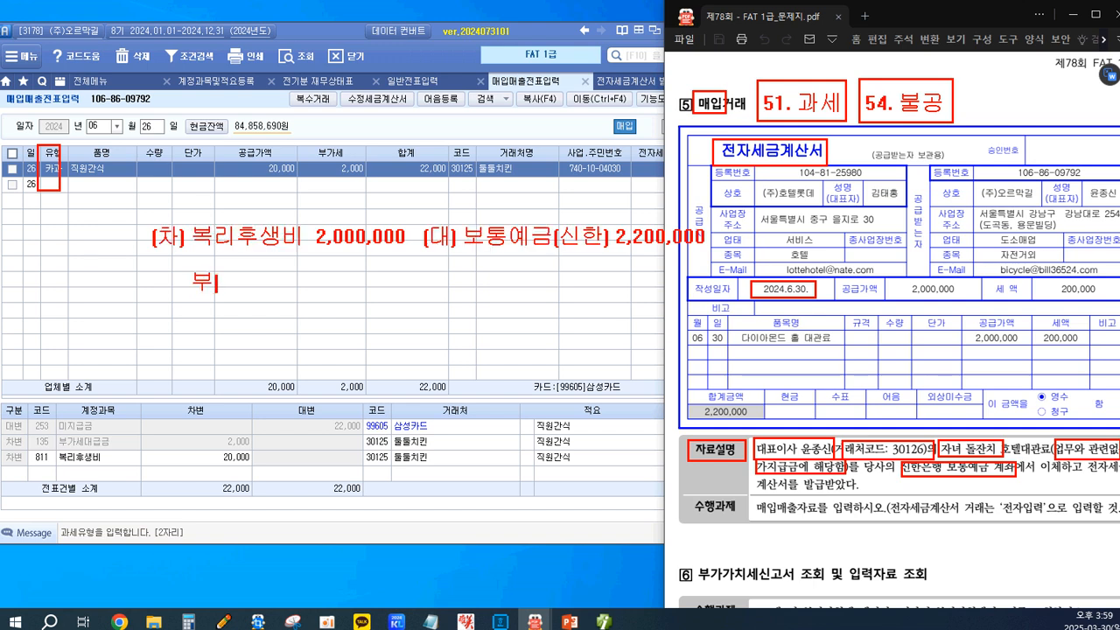
text(ㅔ)
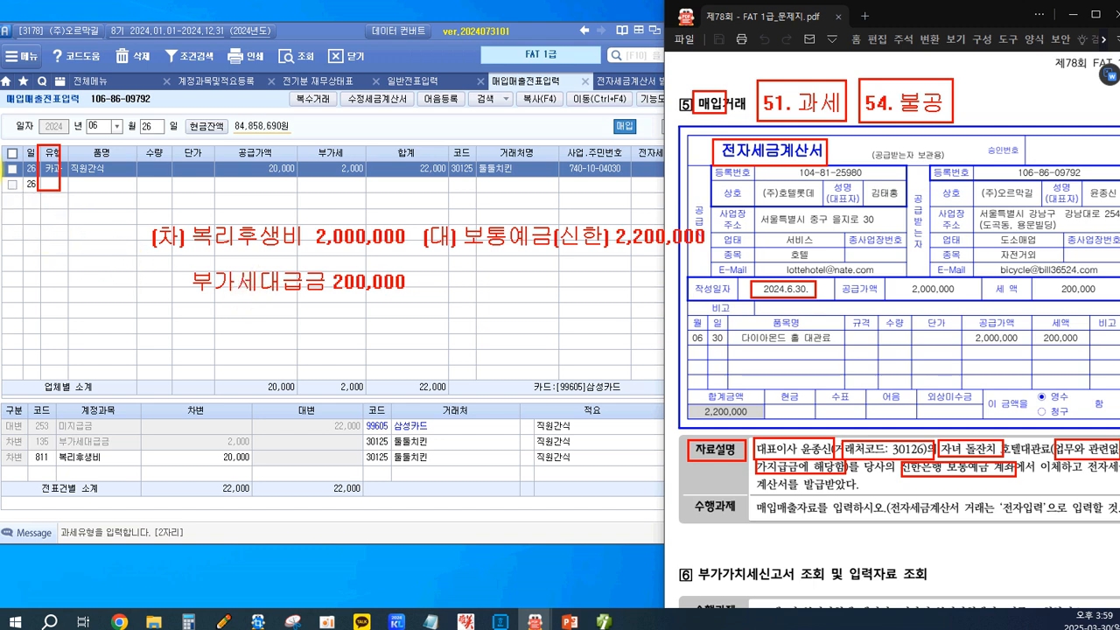
mouse_move(188, 218)
mouse_down()
mouse_move(218, 250)
mouse_move(414, 252)
mouse_up()
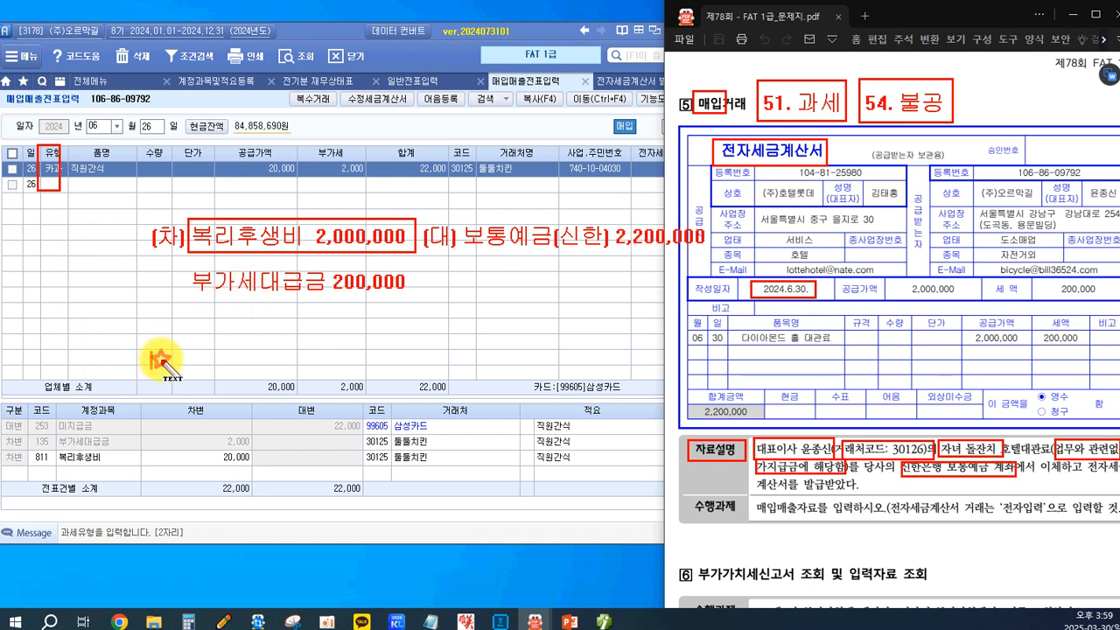
Annotate the non-deductible entry (차) 가지급금 with the representative's name 2,200,000, (대) 보통예금(신한) 2,200,000, and box it.
drag(153, 360, 158, 378)
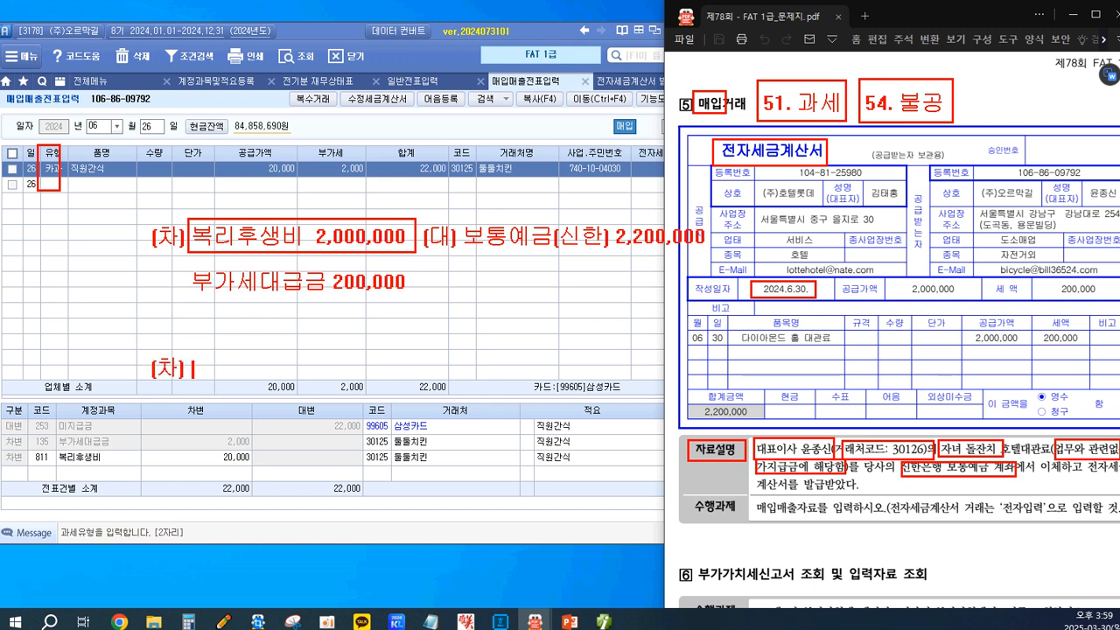
text(가지급금()
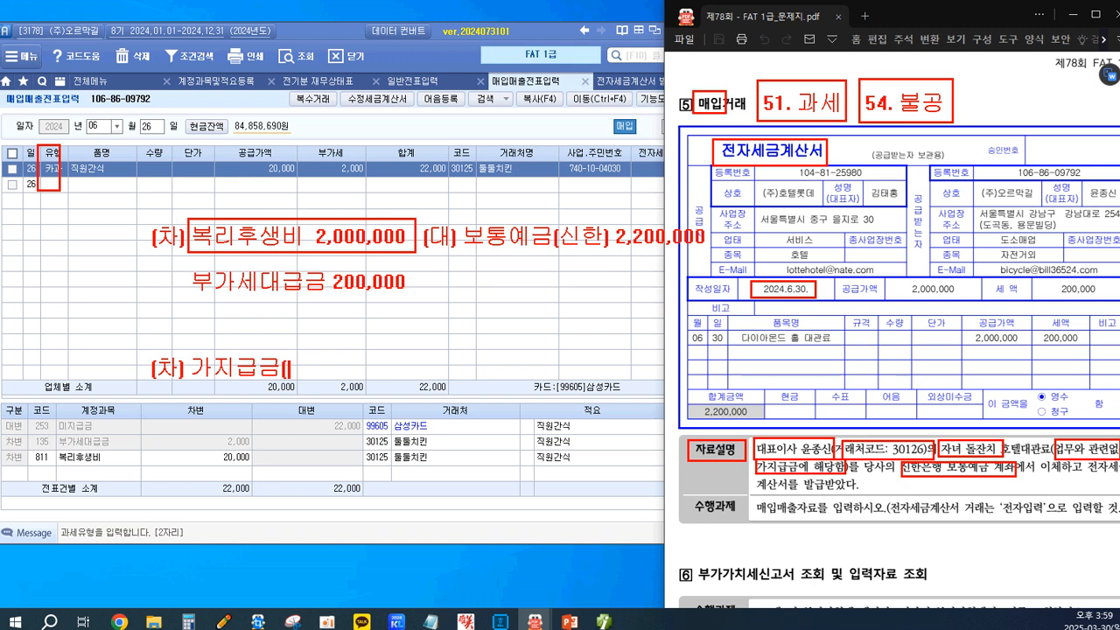
text(ㅇㅠㄴㅈㅗㅇㅅ)
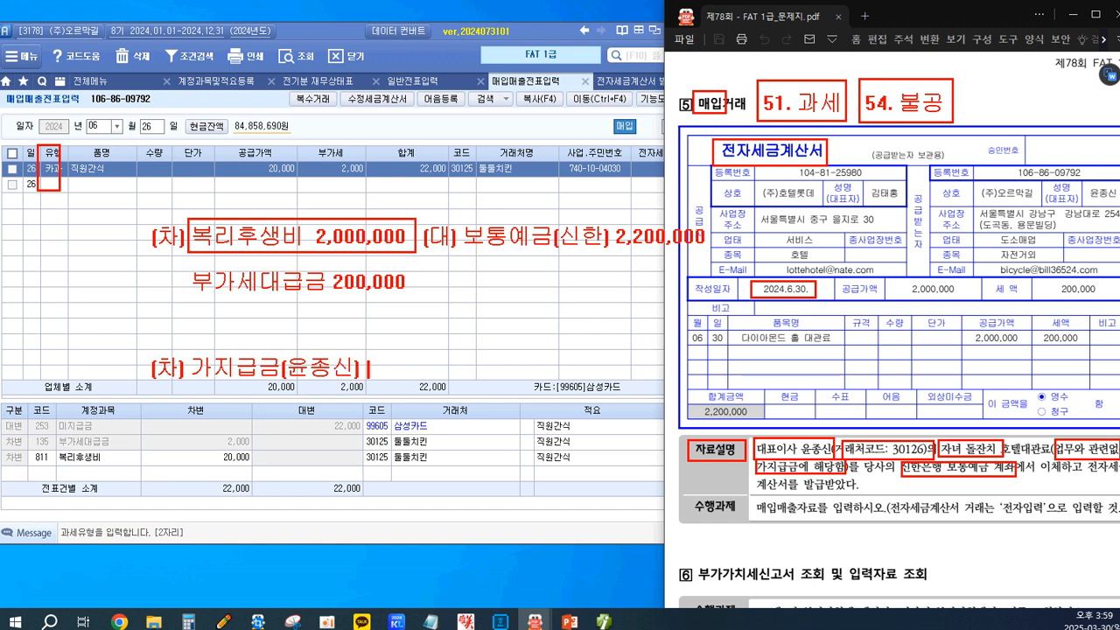
text(ㅣㄴ) 2,200,000)
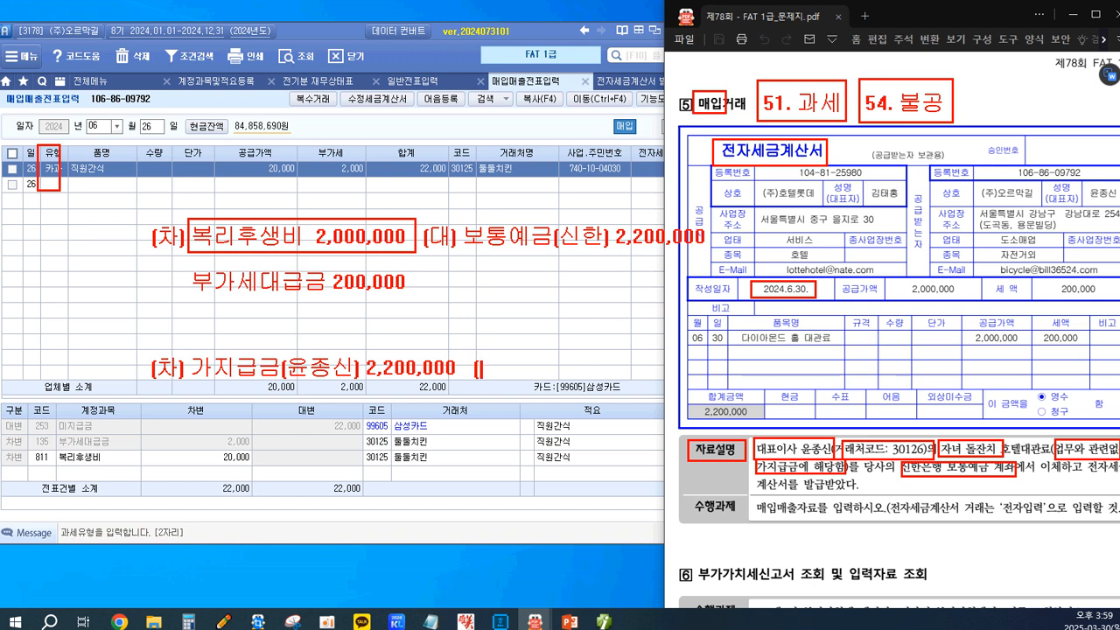
text(   (대) 보통엑)
text(금)
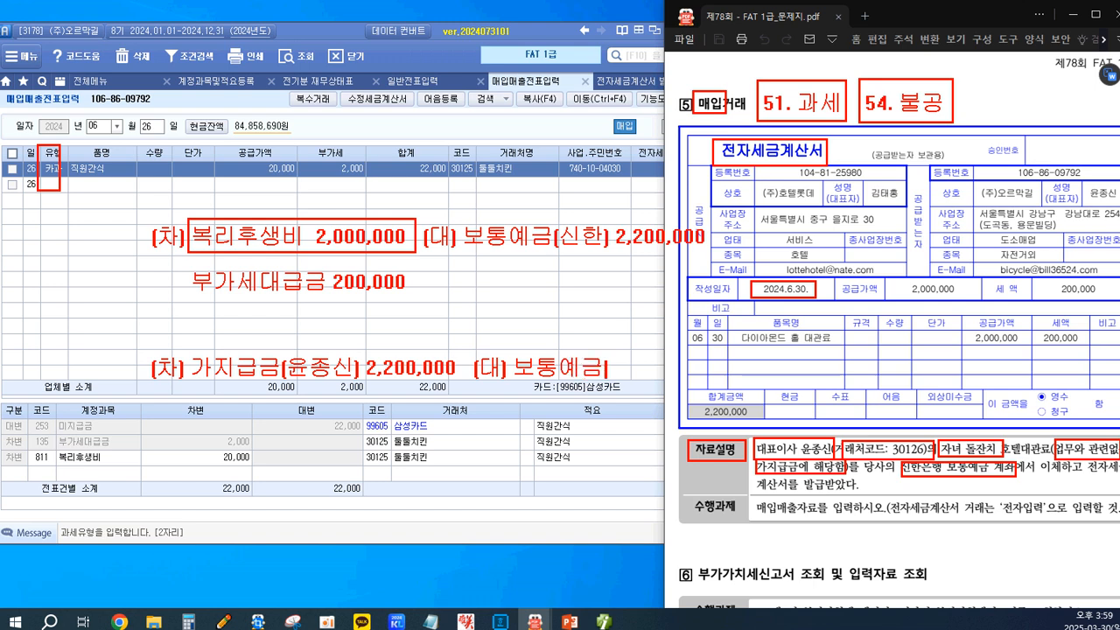
text((신한) 2,200,000)
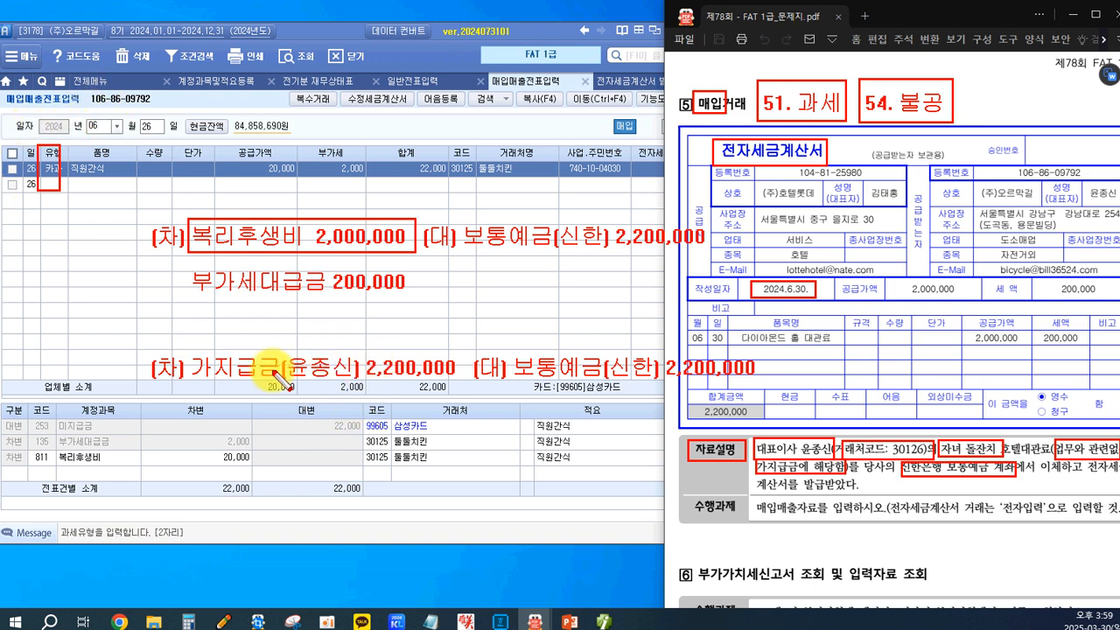
mouse_move(134, 348)
mouse_down()
mouse_move(782, 376)
mouse_move(774, 392)
mouse_up()
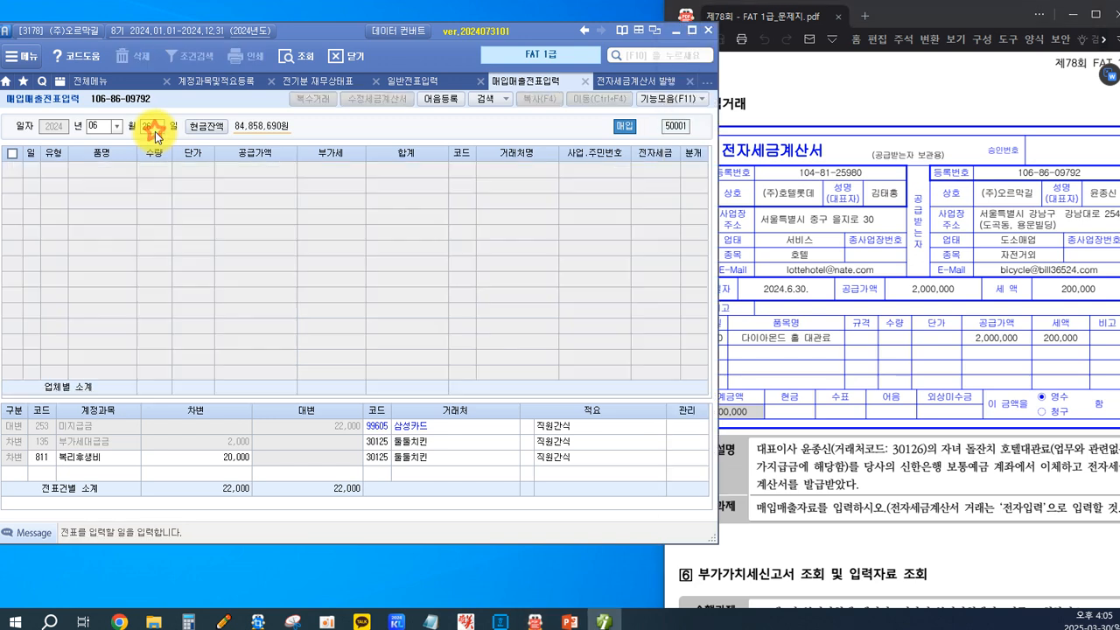
Start a June 30 purchase entry of type 54 불공 with the reason 2. 사업과 관련 없는 지출.
text(30)
key(Return)
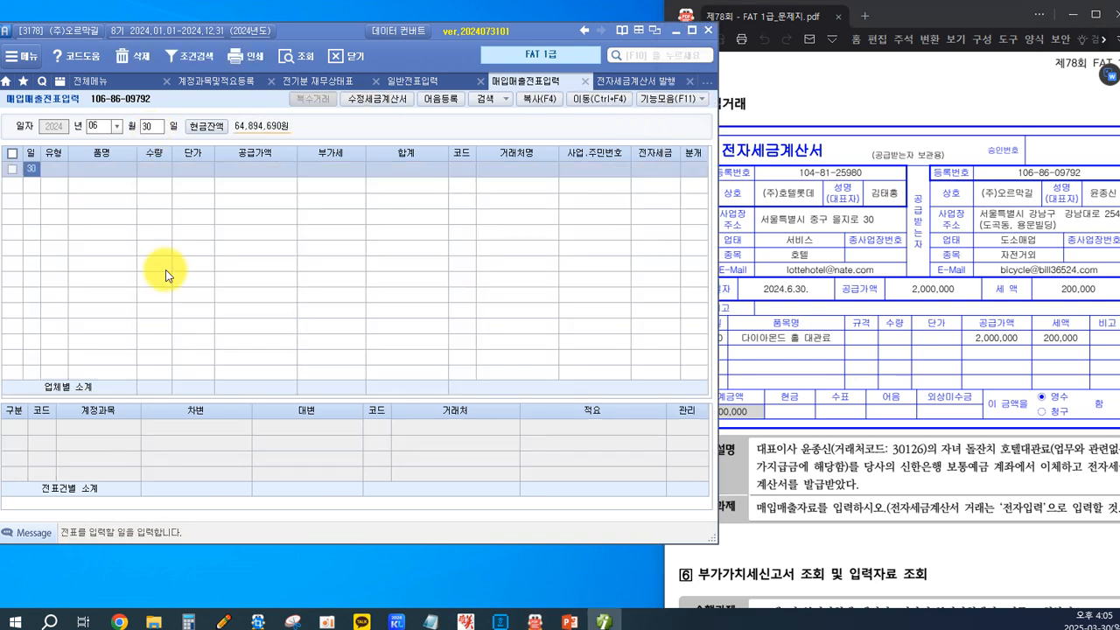
key(Return)
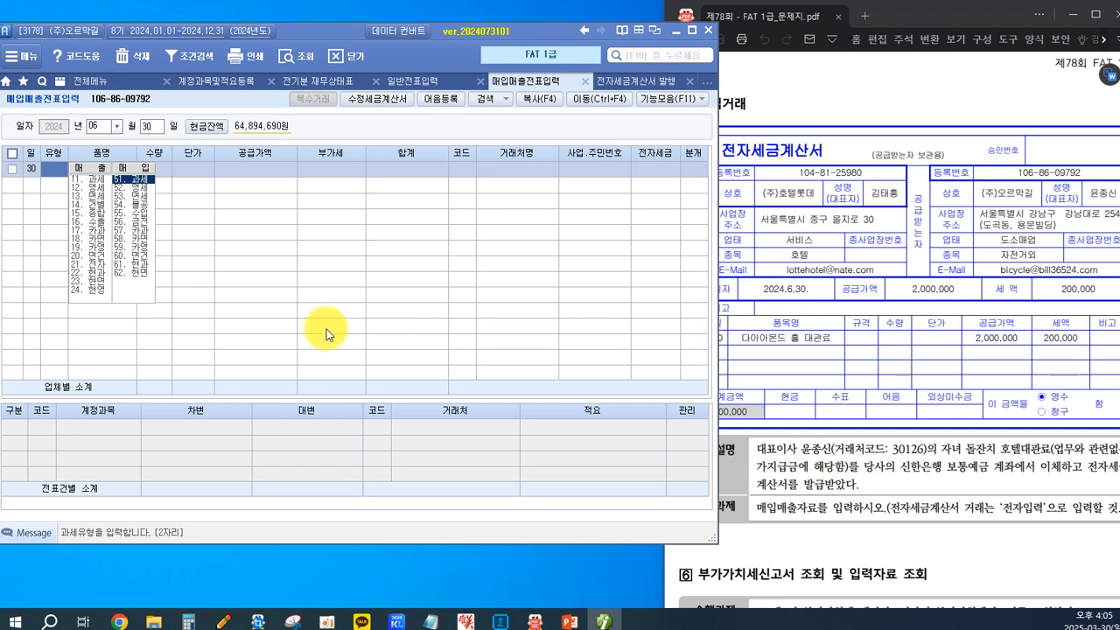
click(141, 206)
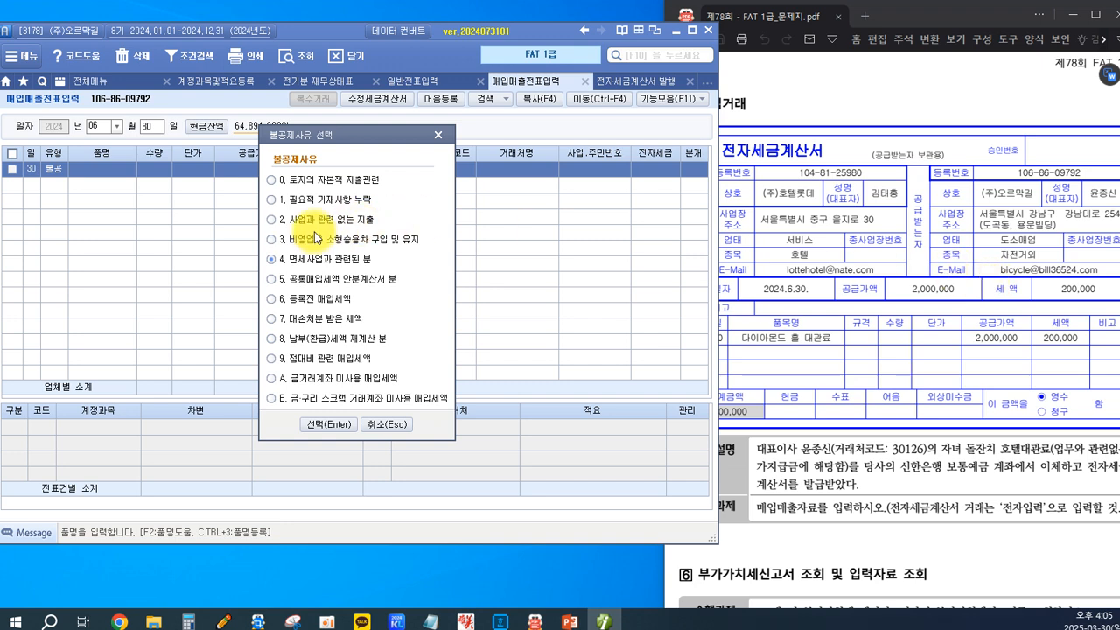
click(269, 221)
click(322, 426)
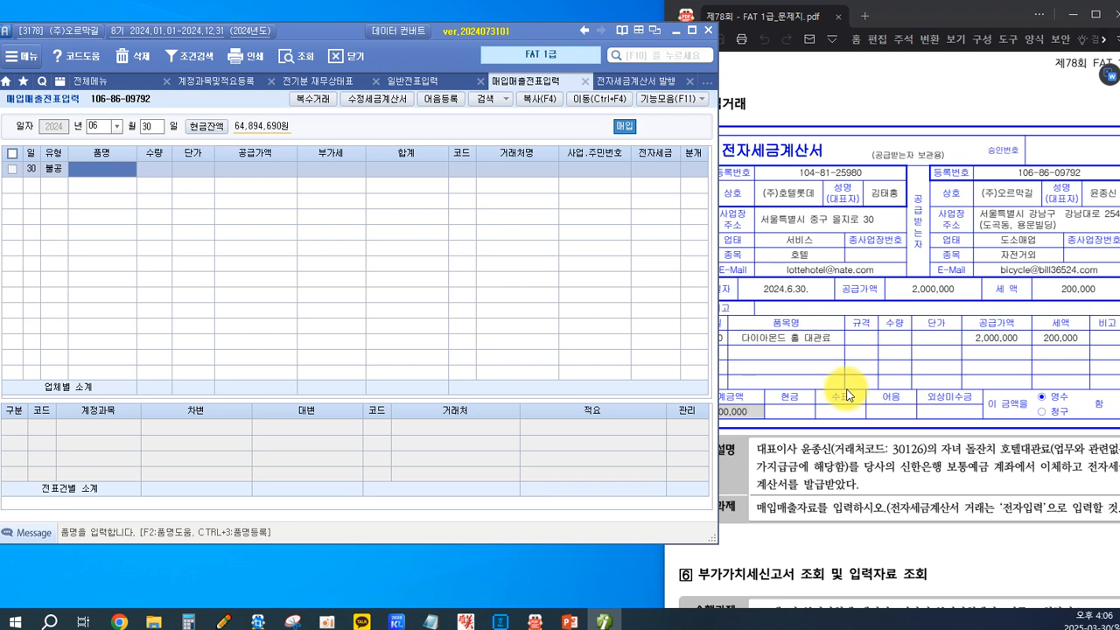
Enter 다이아몬드 홀 대관료 as the item name of the June 30 purchase.
text(다이암)
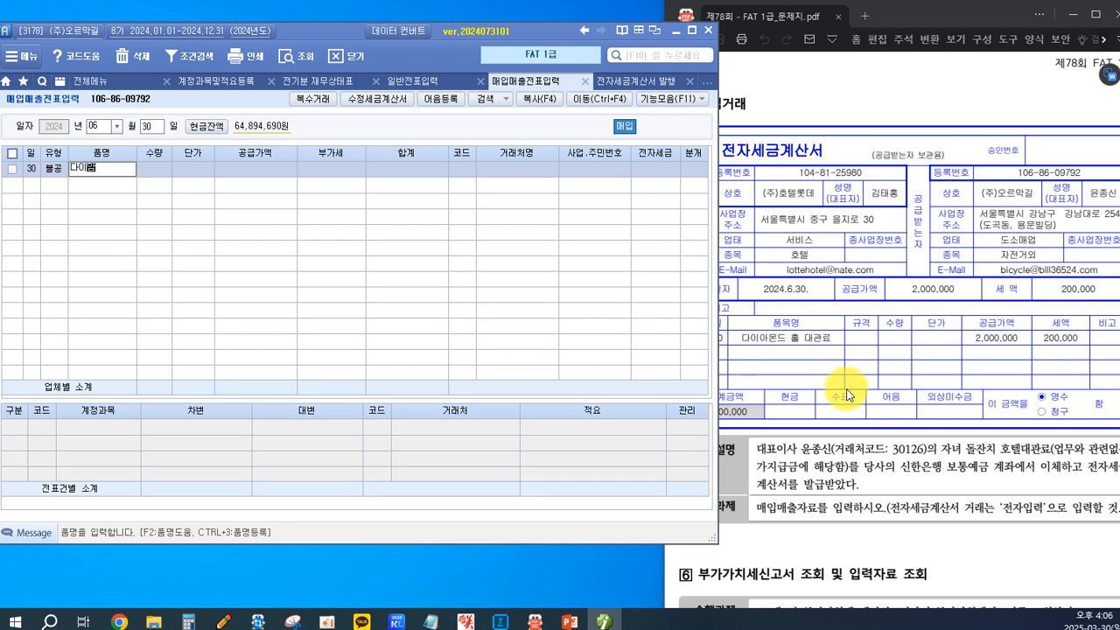
text(드 홈 대관료)
key(Return)
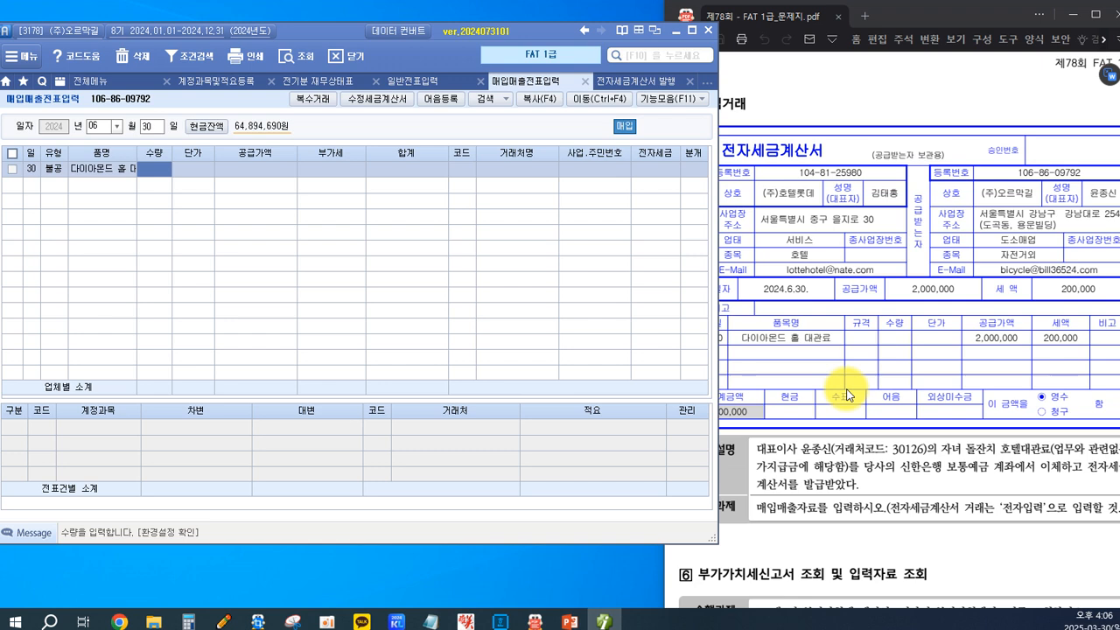
Leave the quantity and unit price blank and set the 공급가액 to 2,000,000 with its automatic 부가세.
key(Return)
key(Return)
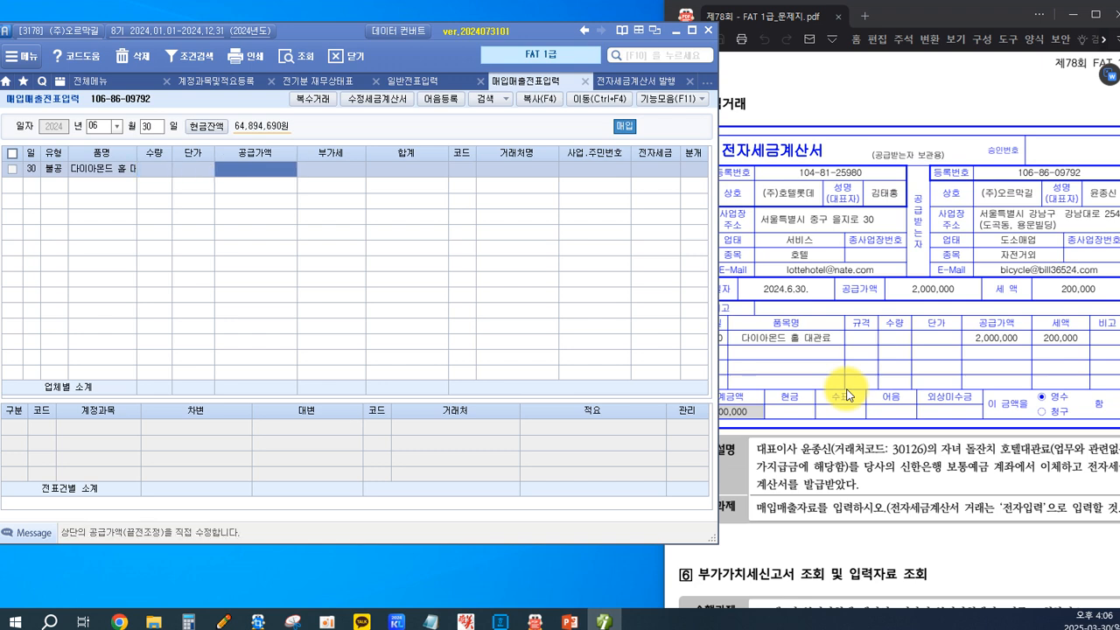
text(2000)
key(Return)
key(Return)
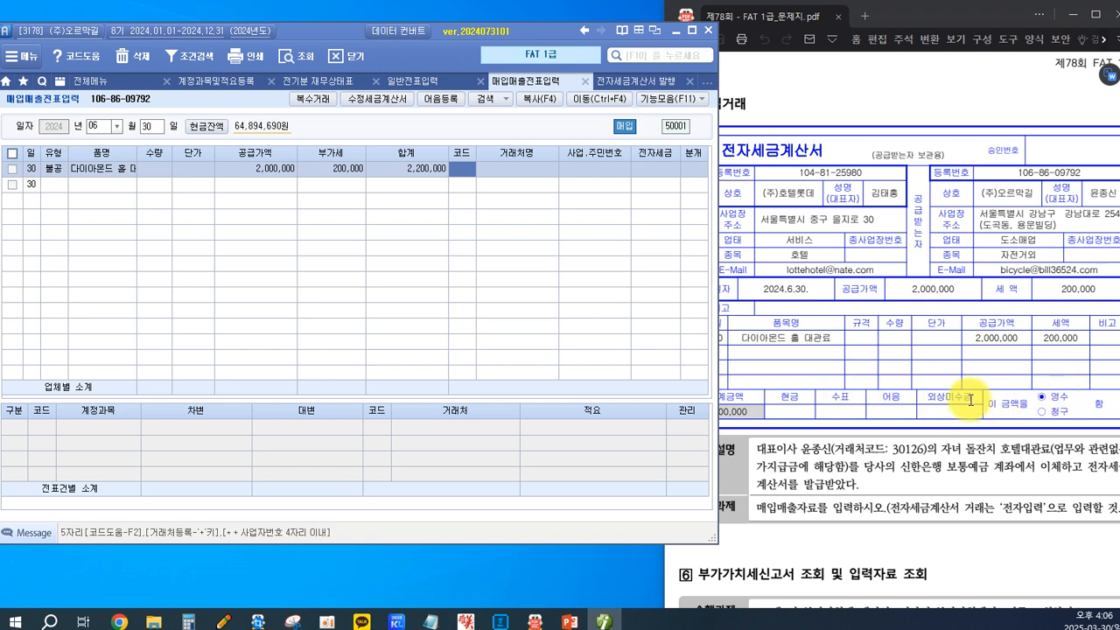
Look up 호텔 in the vendor list and set (주)호텔롯데 as the counterparty of the June 30 purchase.
key(F2)
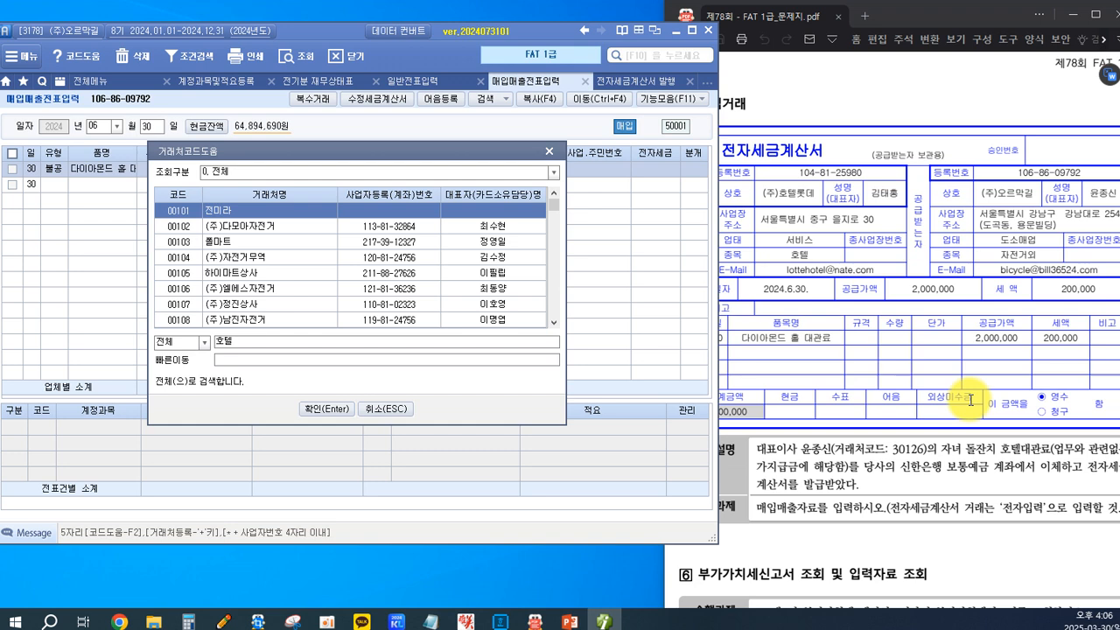
key(Return)
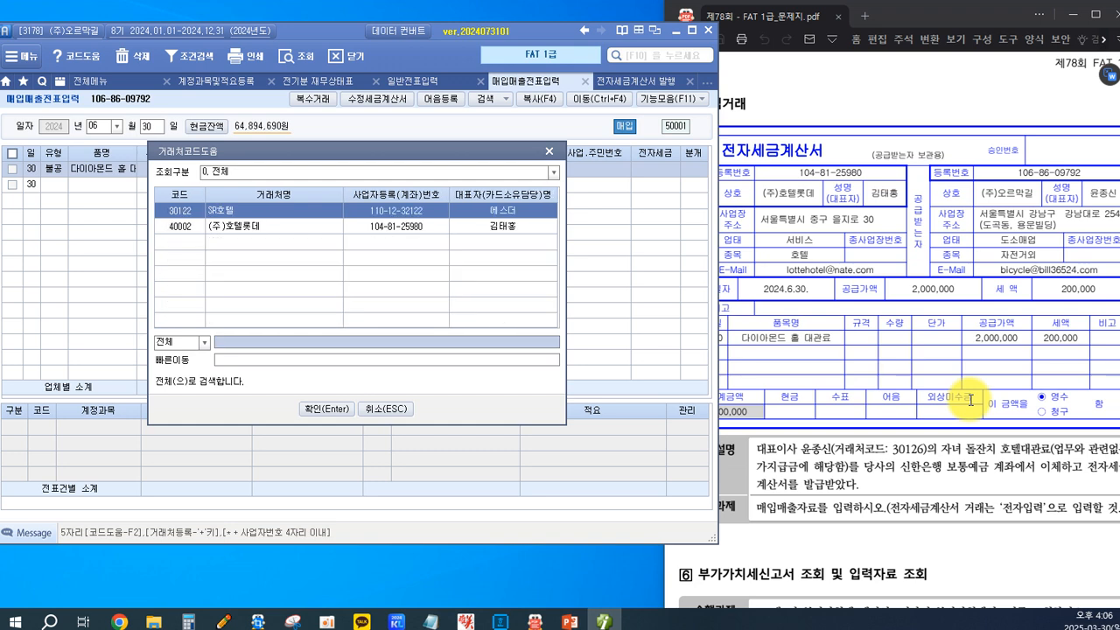
key(Down)
key(Return)
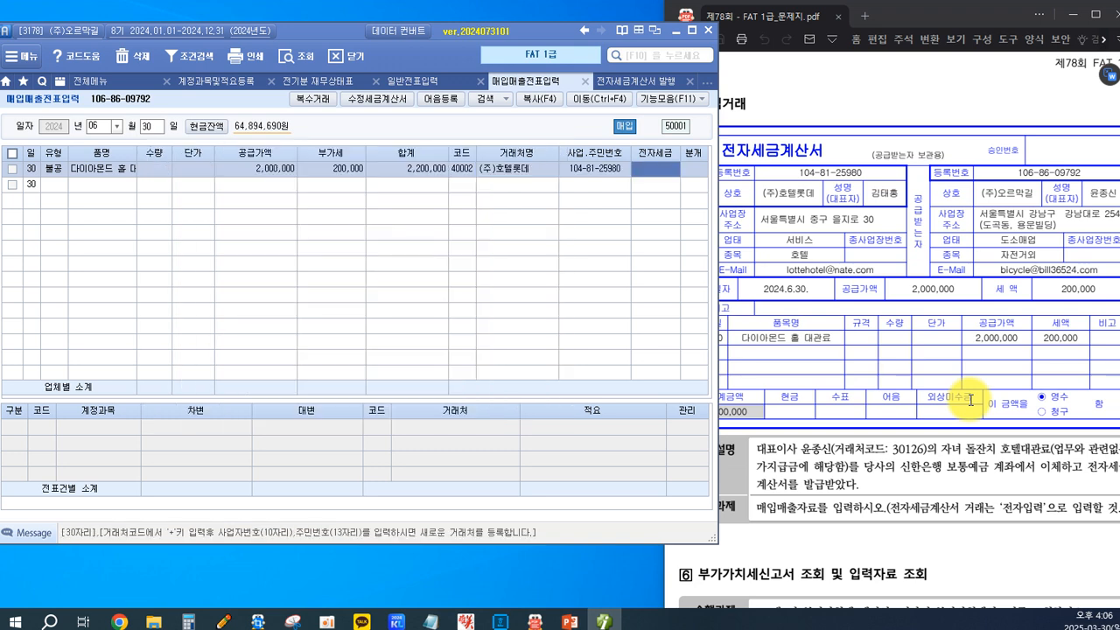
Mark the June 30 purchase's tax invoice as 전자입력 and set its journal type to 혼합.
text(1)
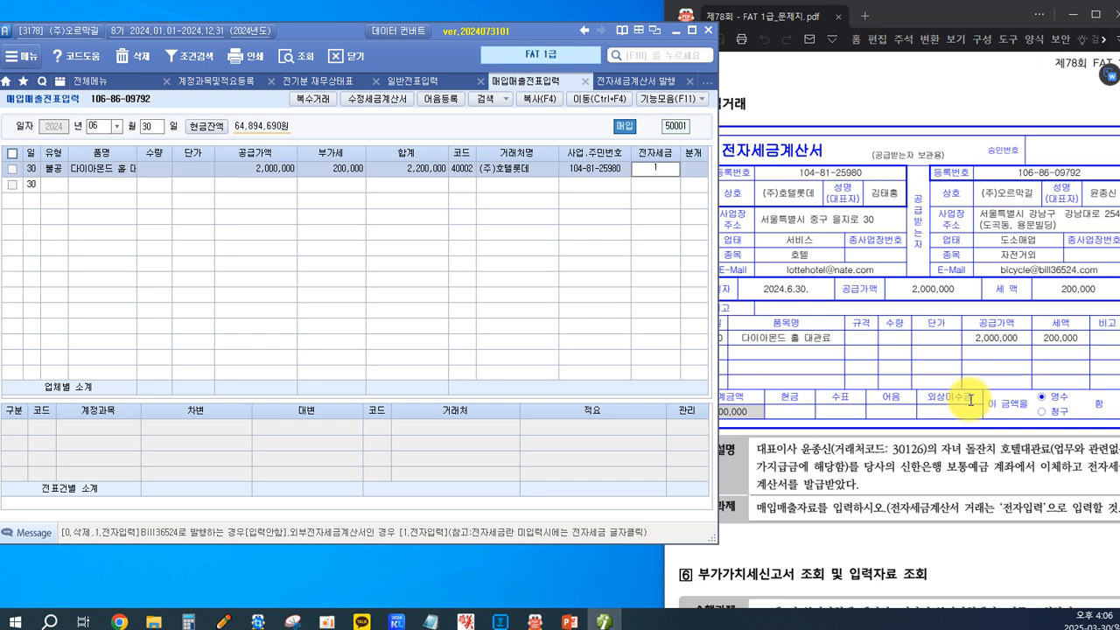
key(Return)
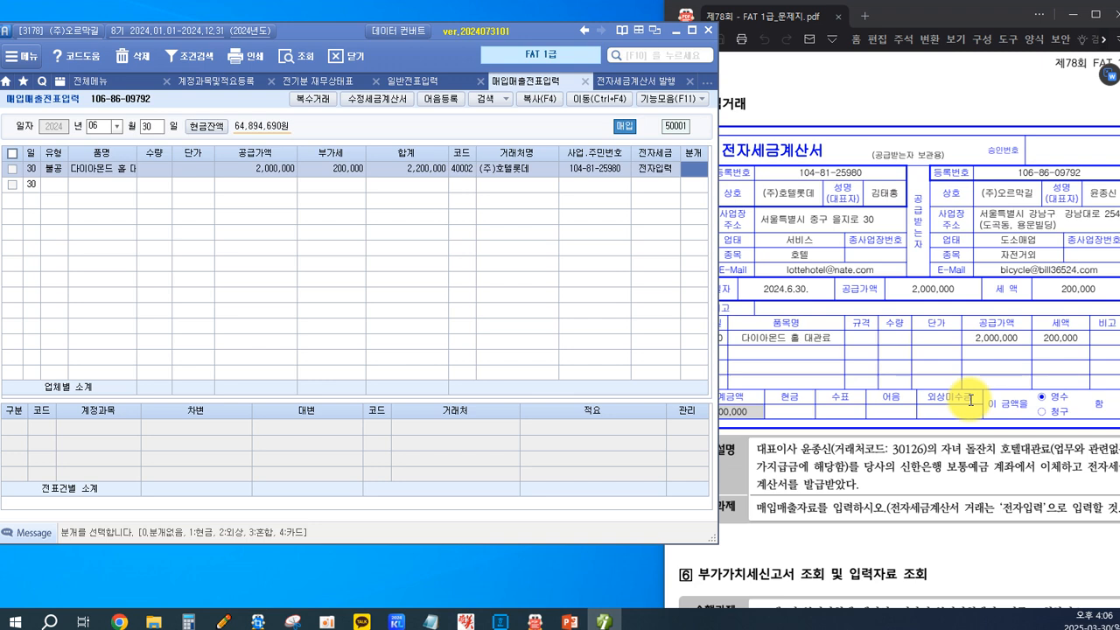
text(3)
key(Return)
key(Return)
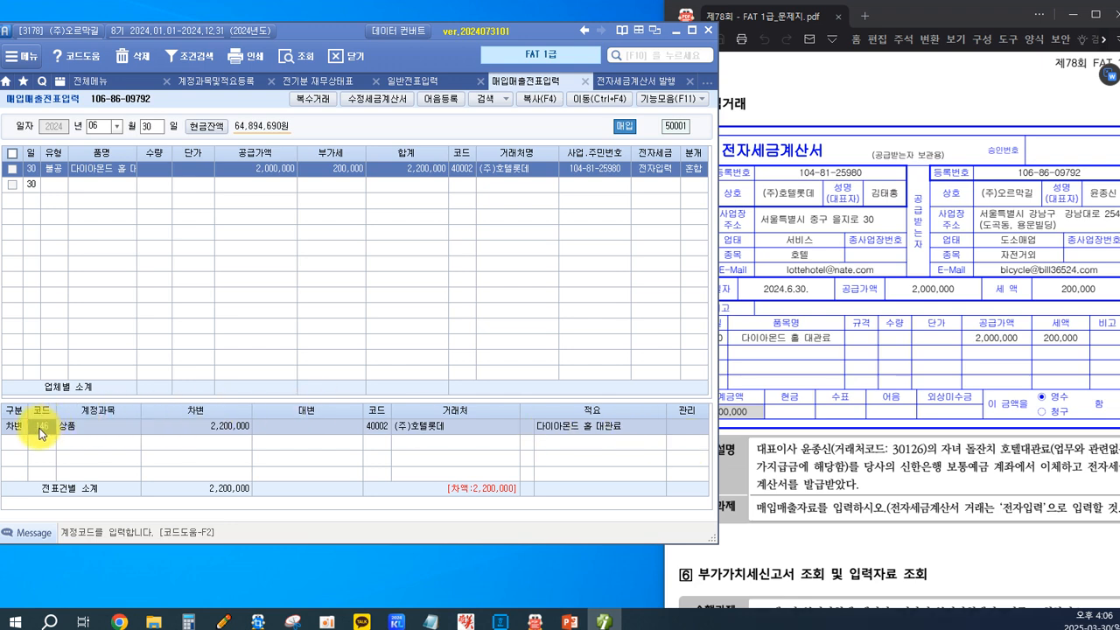
Change the debit account of the June 30 purchase from 상품 to 가지급금.
key(F2)
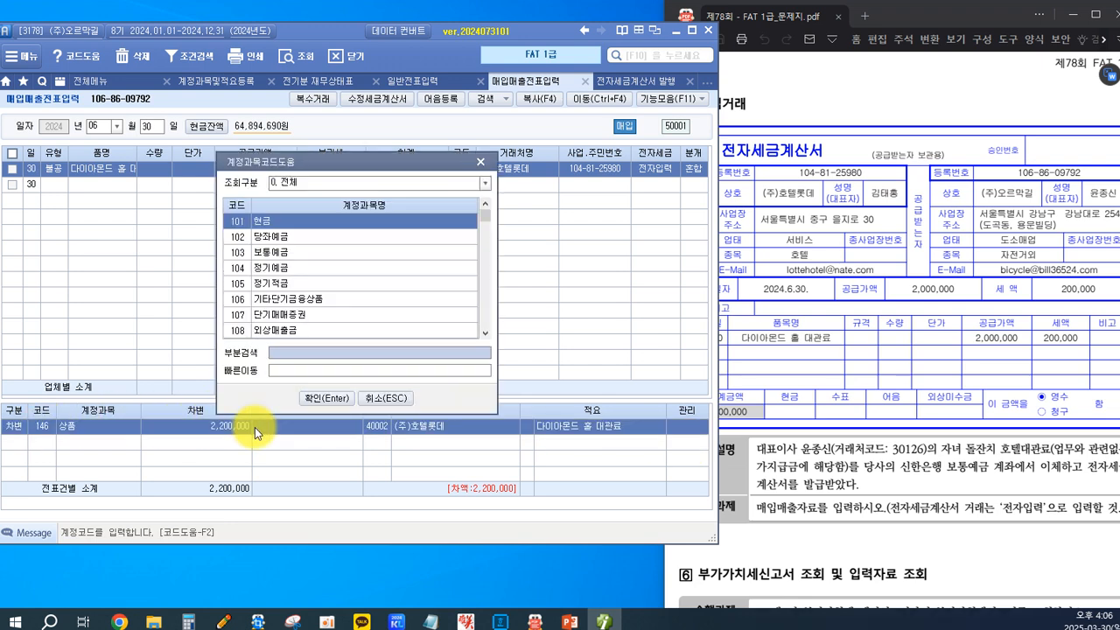
text(가지급)
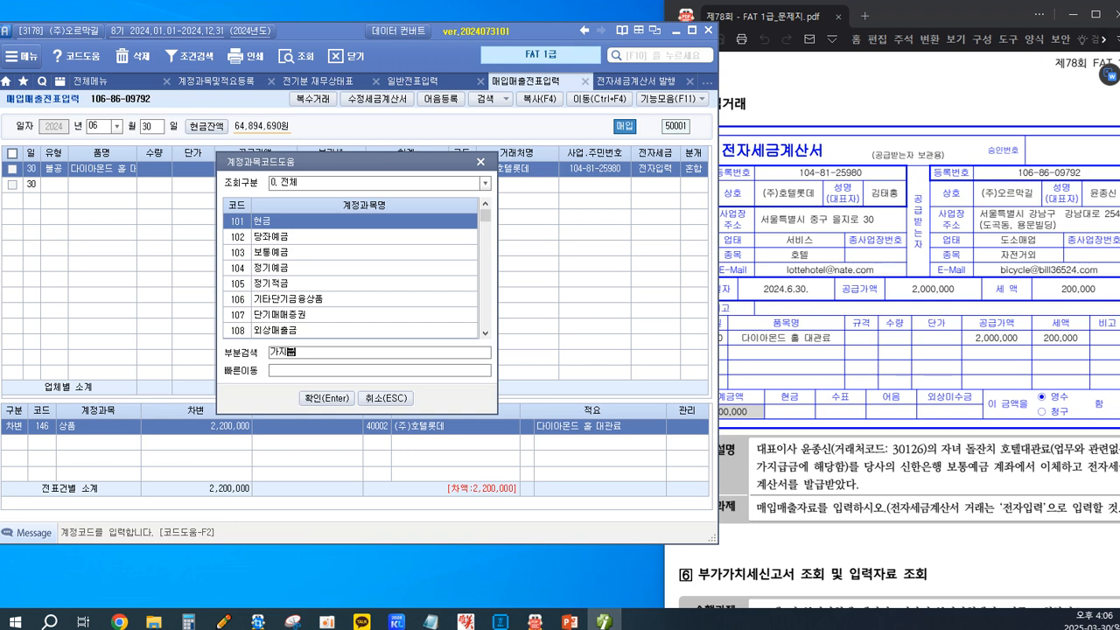
key(Return)
key(Return)
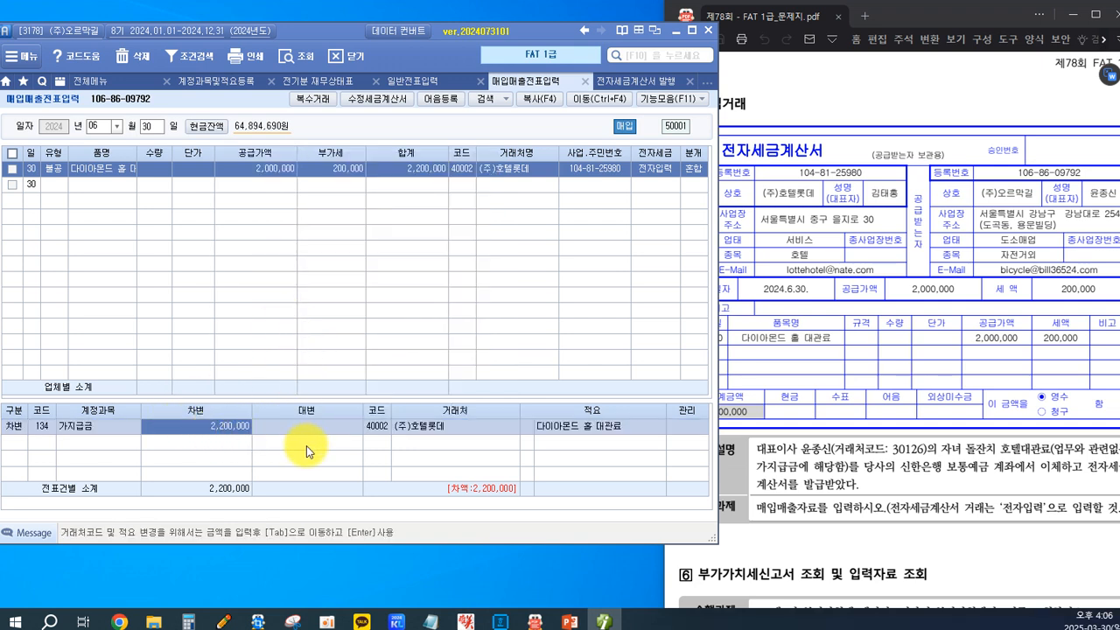
key(Return)
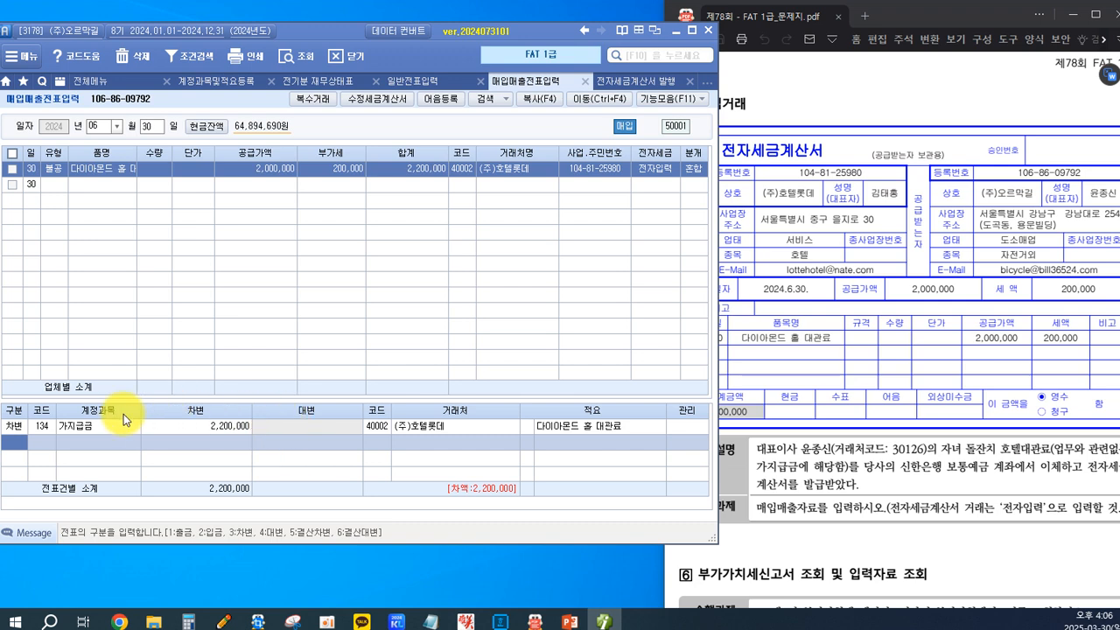
Set the counterparty of the 가지급금 debit line to the company's representative.
click(384, 427)
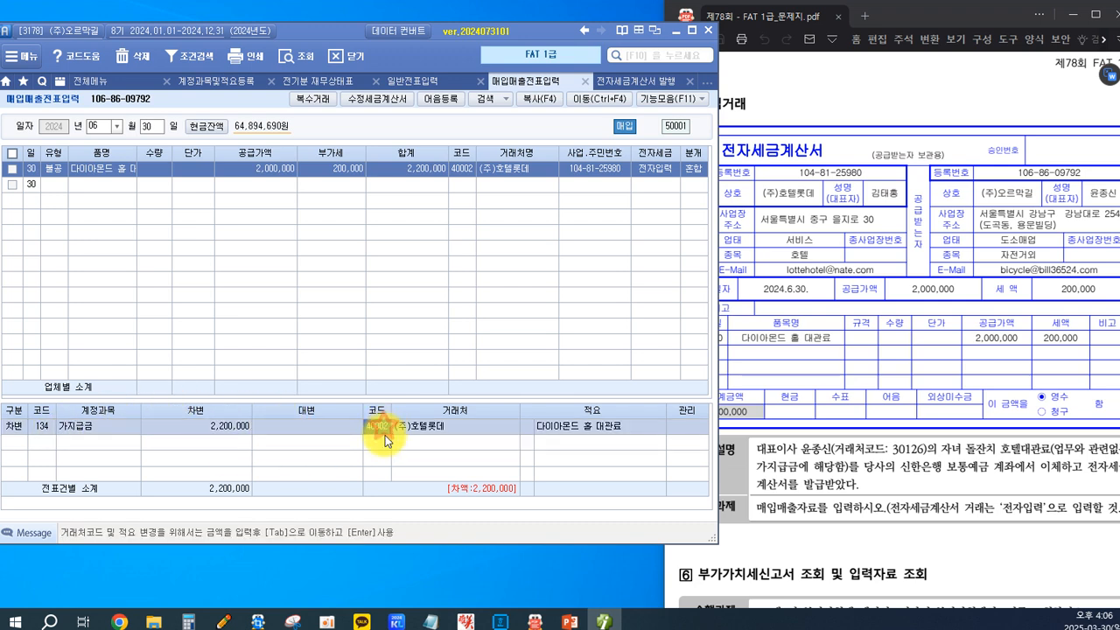
key(F2)
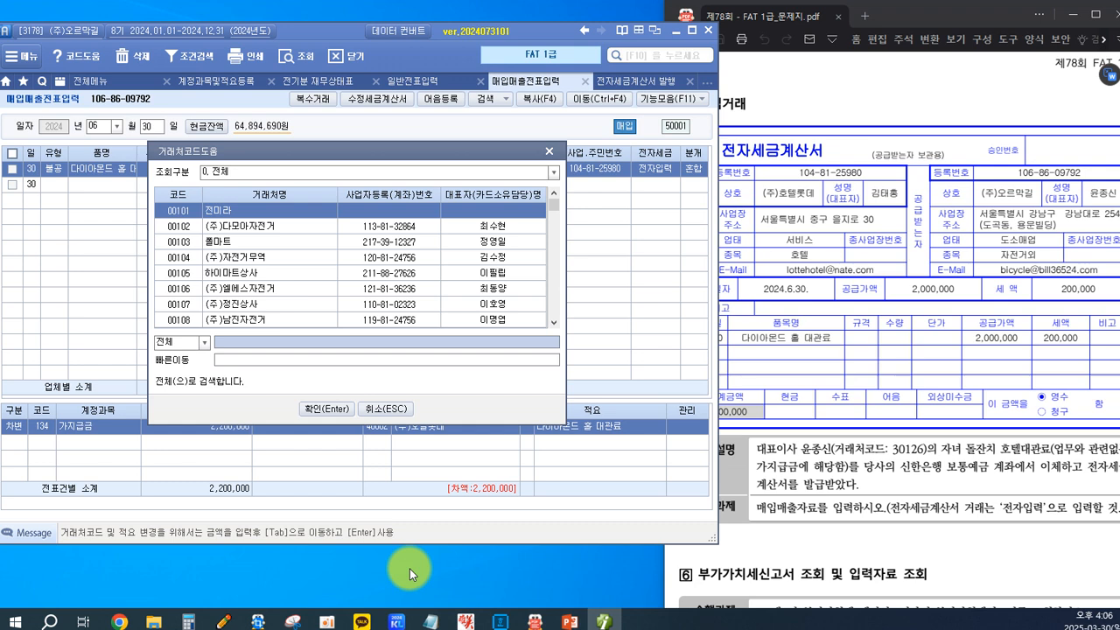
text(윤)
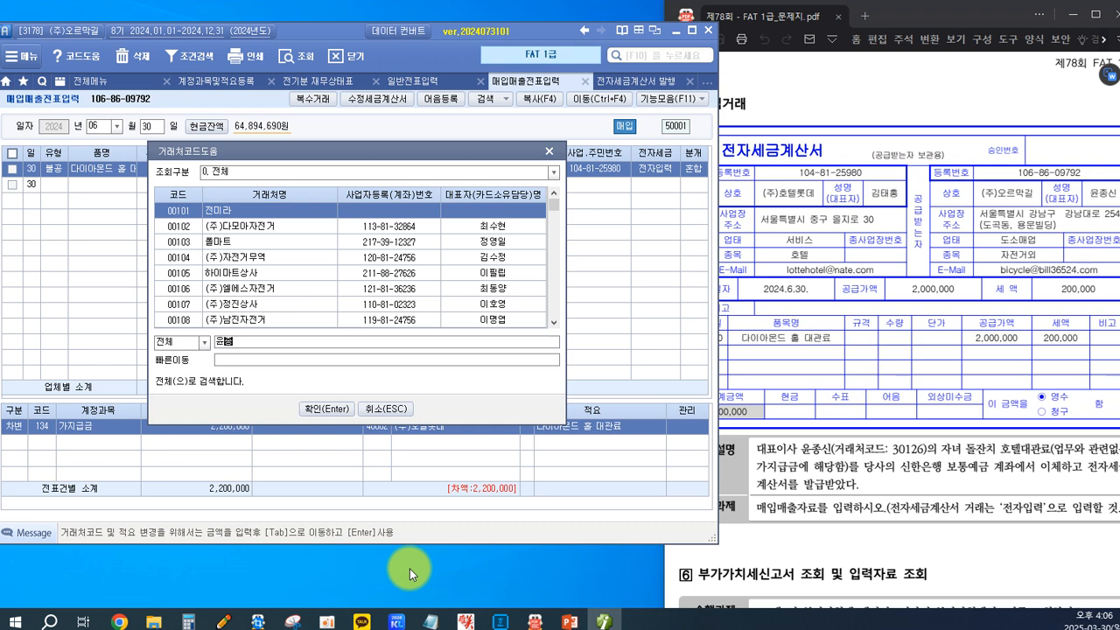
text(종)
key(Return)
key(Return)
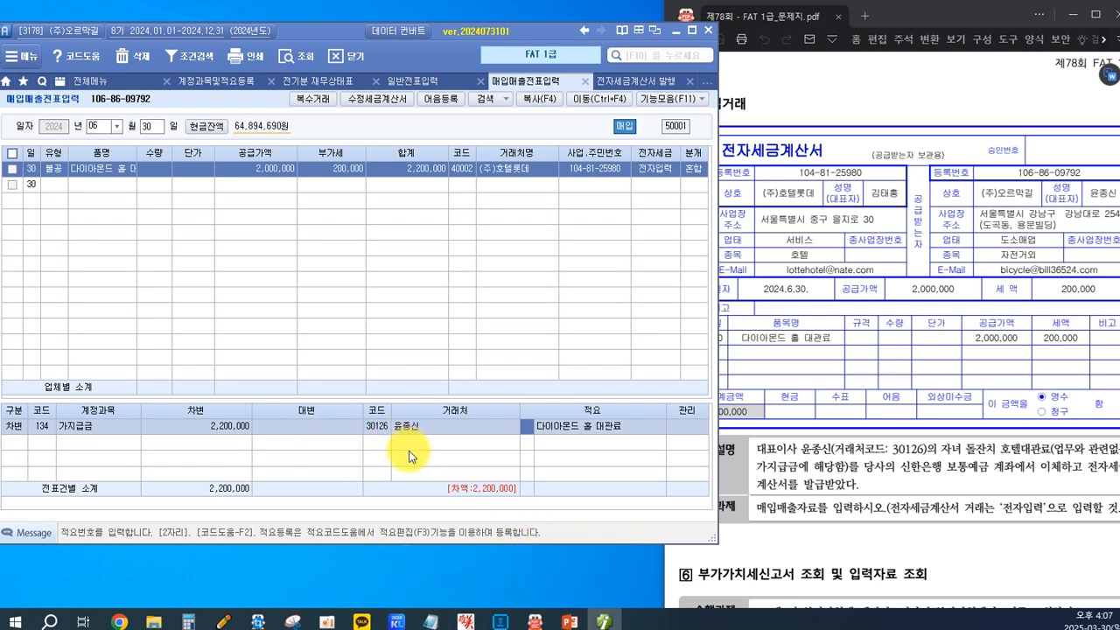
key(Return)
key(Return)
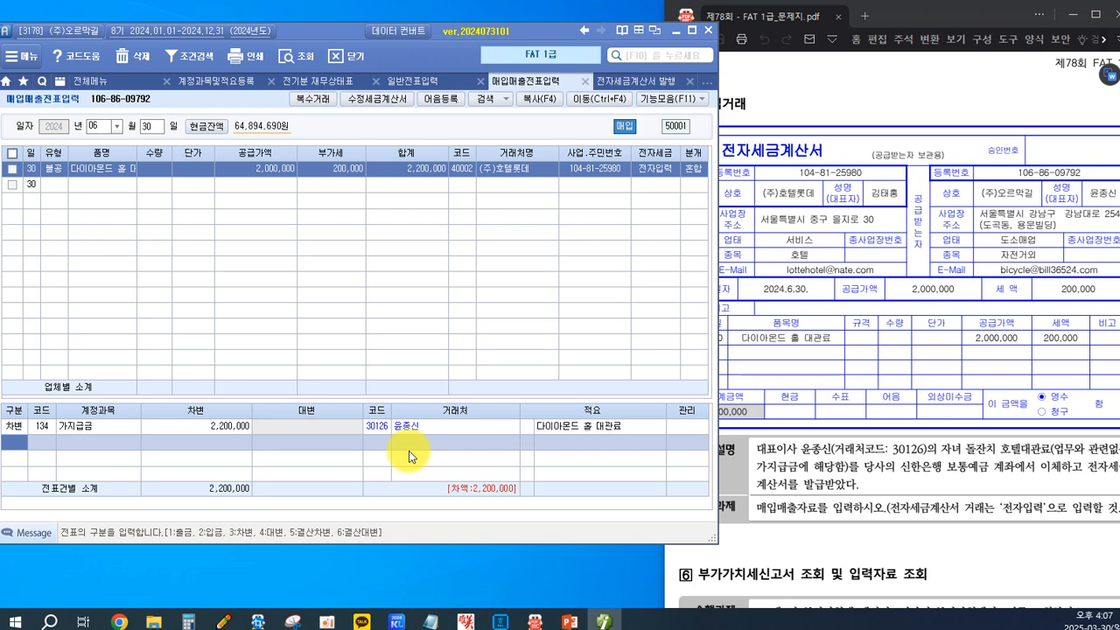
Add a credit line for account 103 보통예금 with the amount 2,200,000.
text(4)
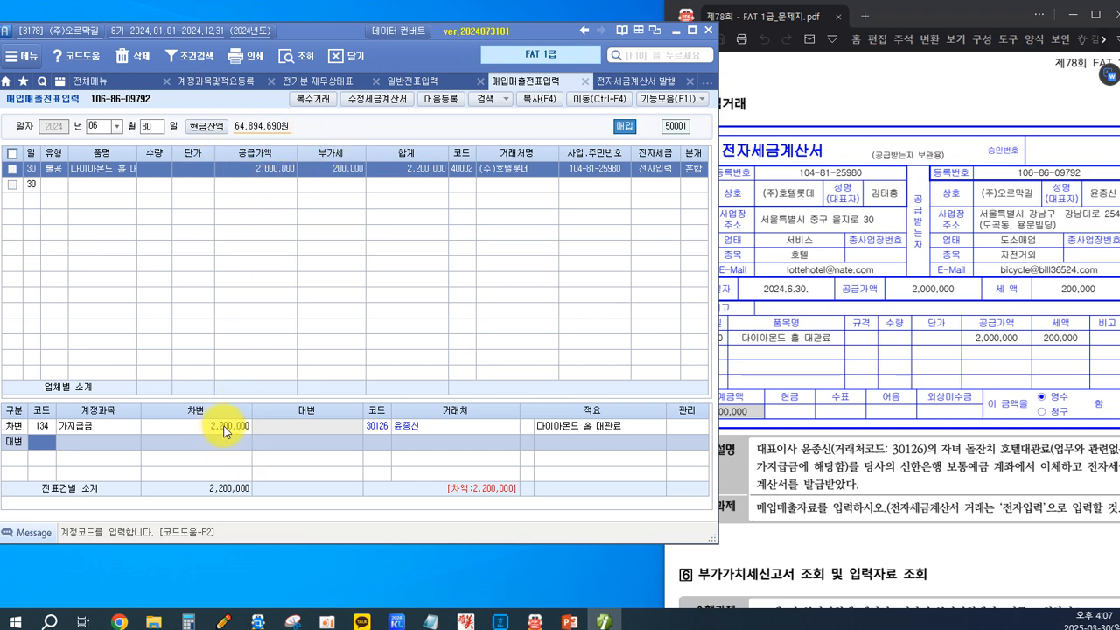
text(103)
key(Return)
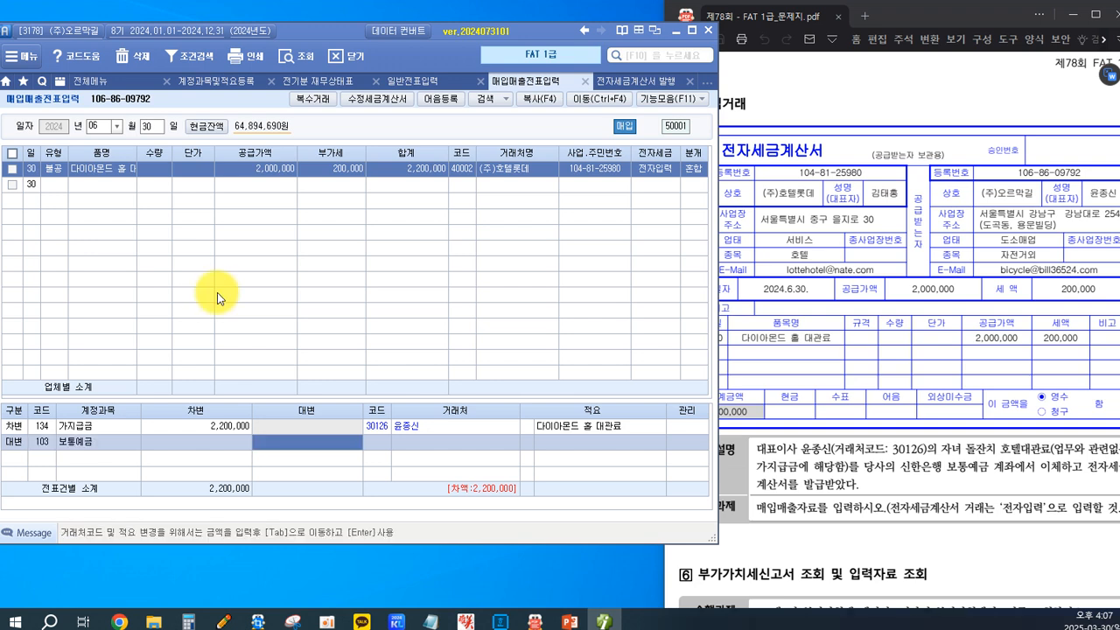
text(22)
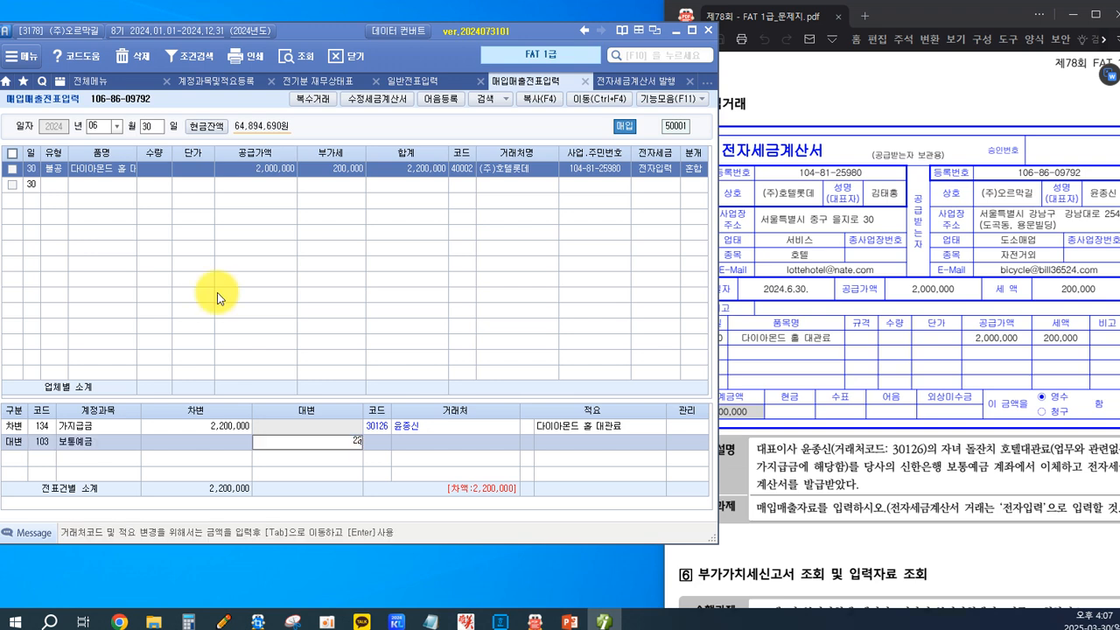
key(Return)
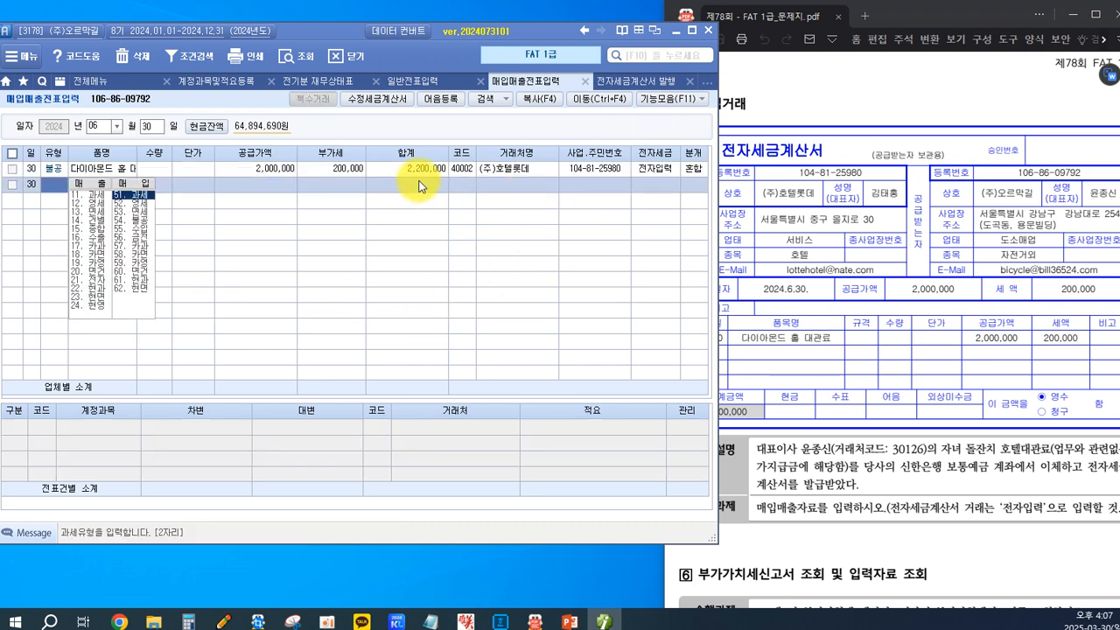
Reopen the June 30 purchase and set the counterparty of its 보통예금 credit line to 신한은행(보통).
click(418, 168)
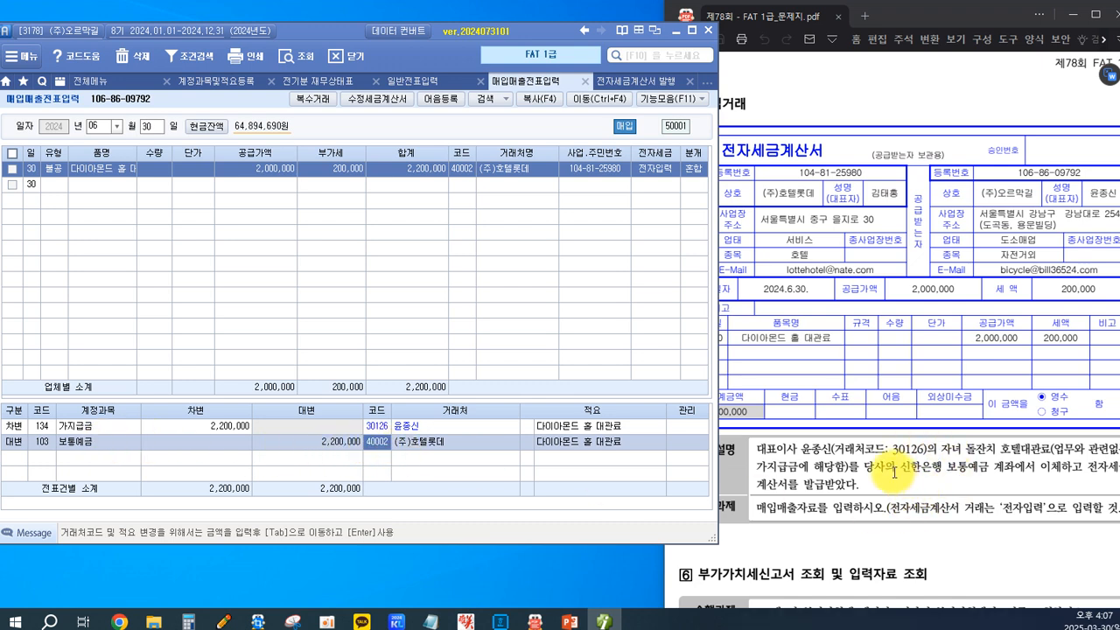
key(F2)
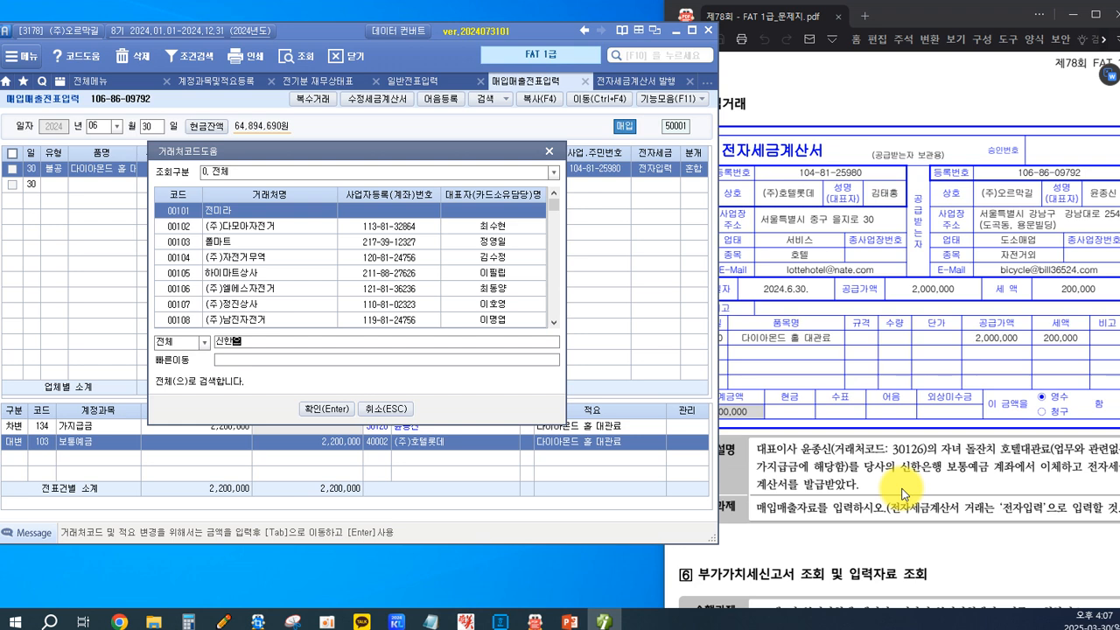
key(Return)
key(Return)
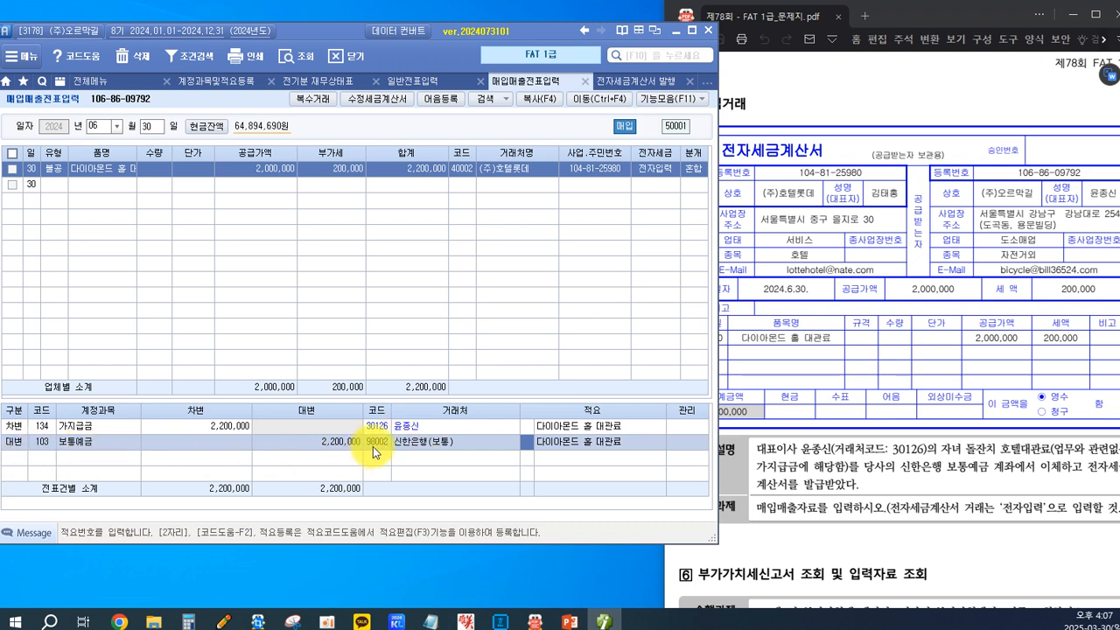
click(420, 443)
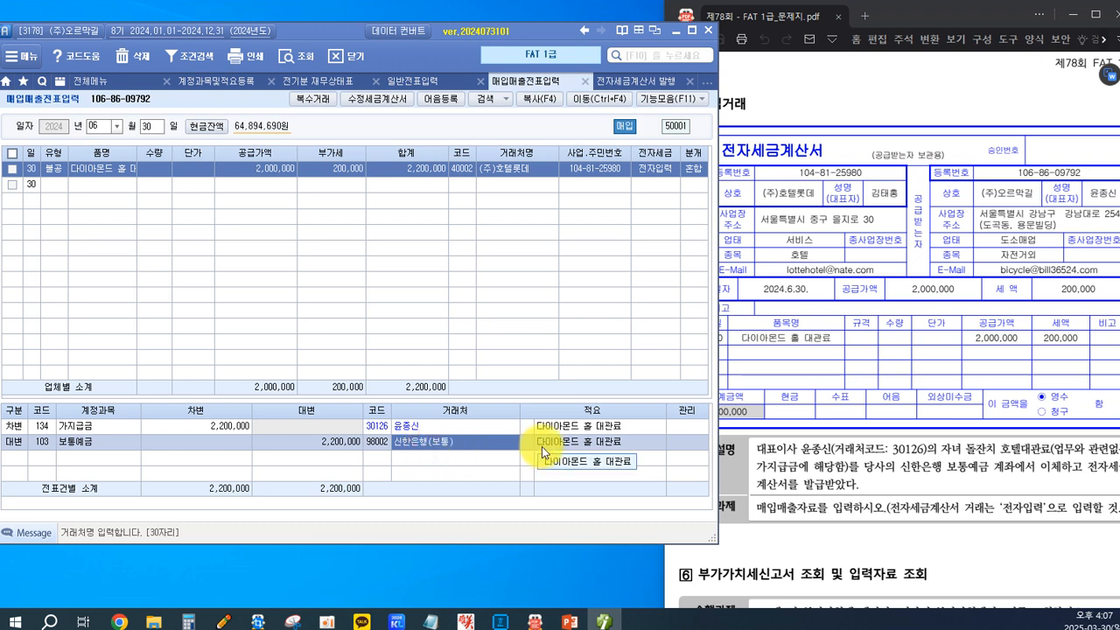
key(Return)
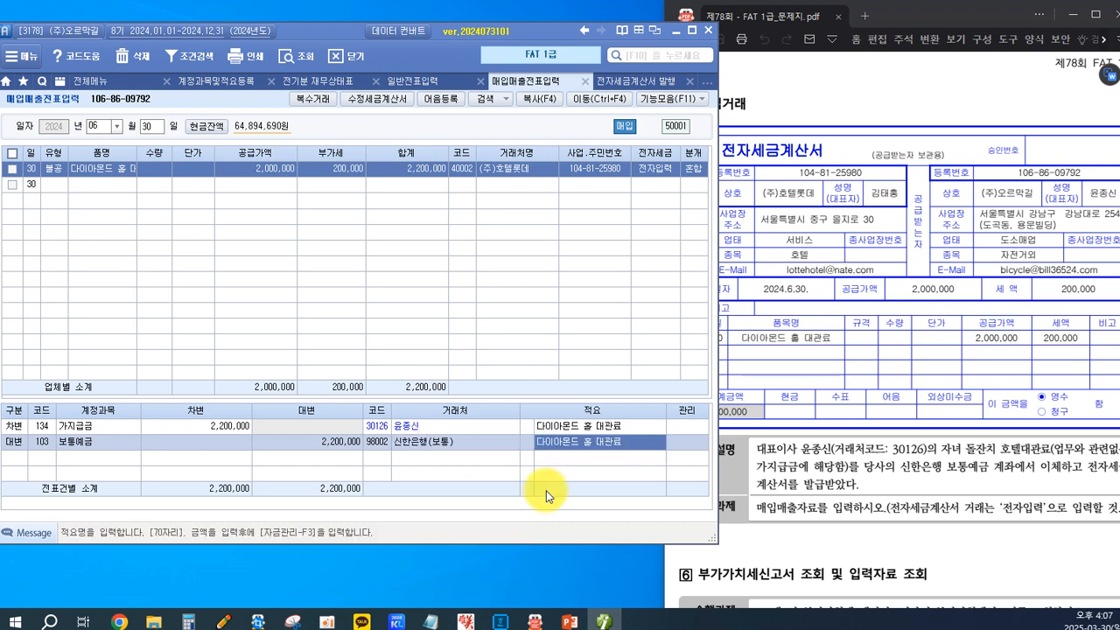
key(Return)
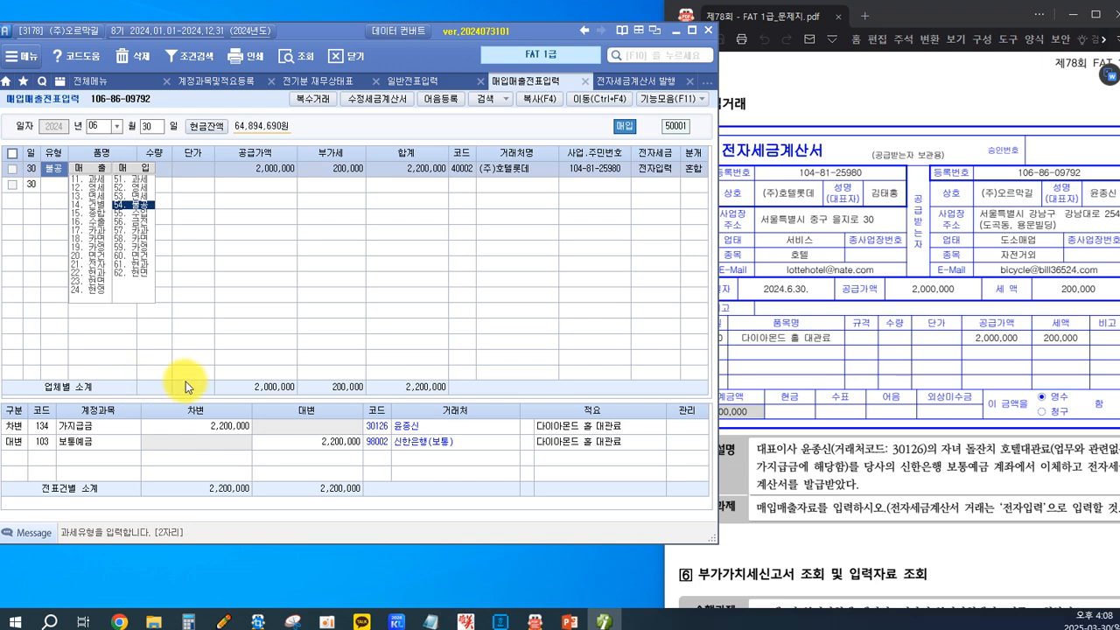
Switch to the exam PDF and read task 6, marking the instruction to view the second-period preliminary 부가가치세신고서.
click(787, 388)
scroll(753, 396, down, 5)
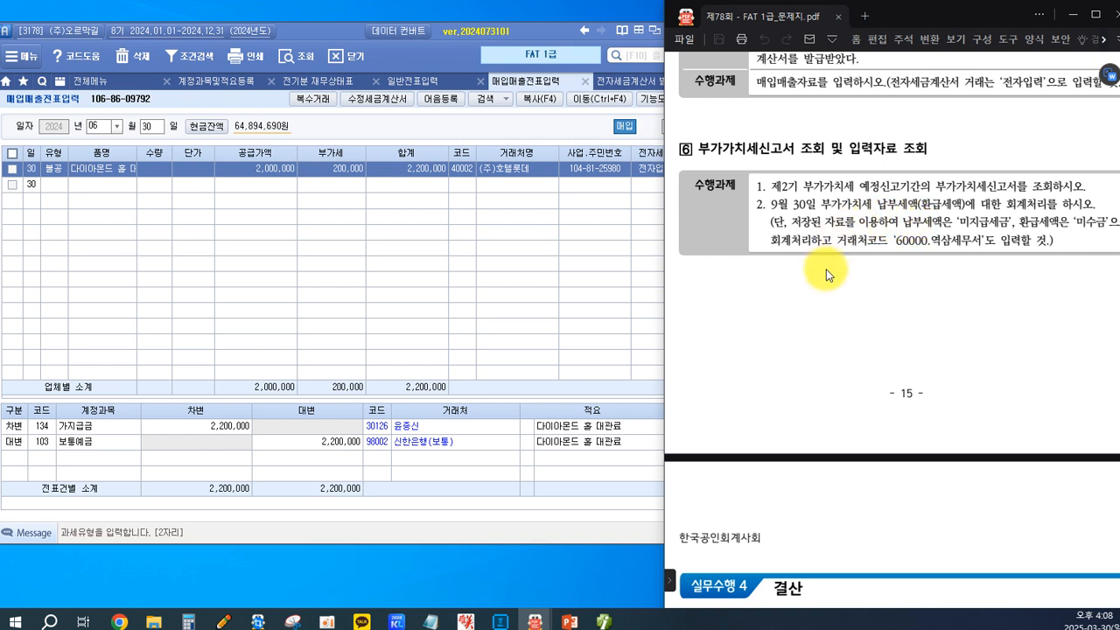
click(308, 238)
click(884, 295)
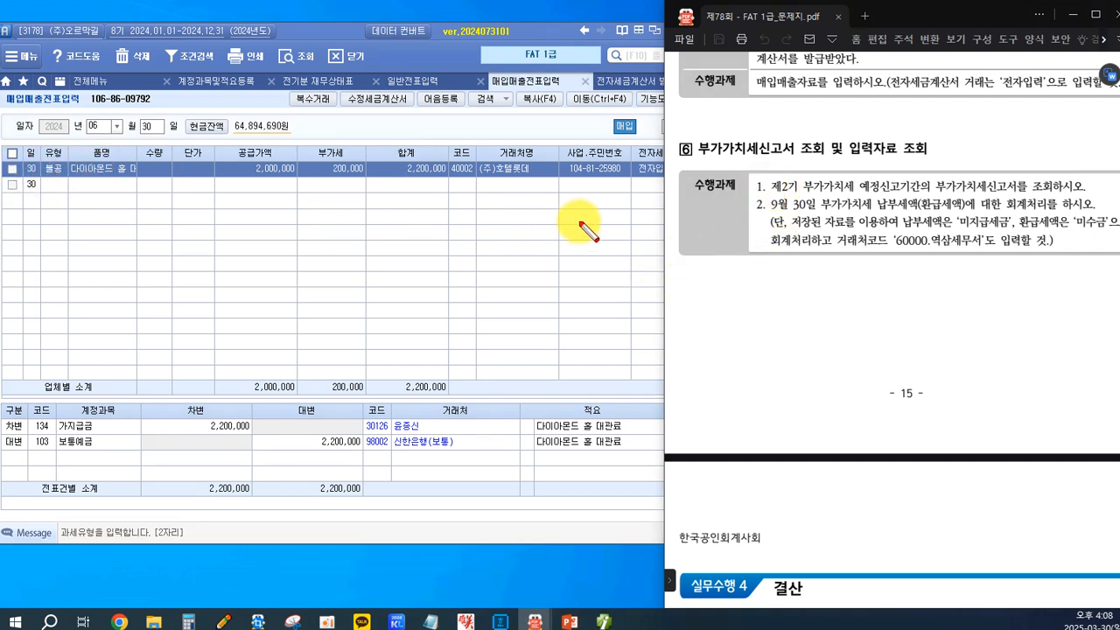
drag(769, 179, 1050, 194)
key(Escape)
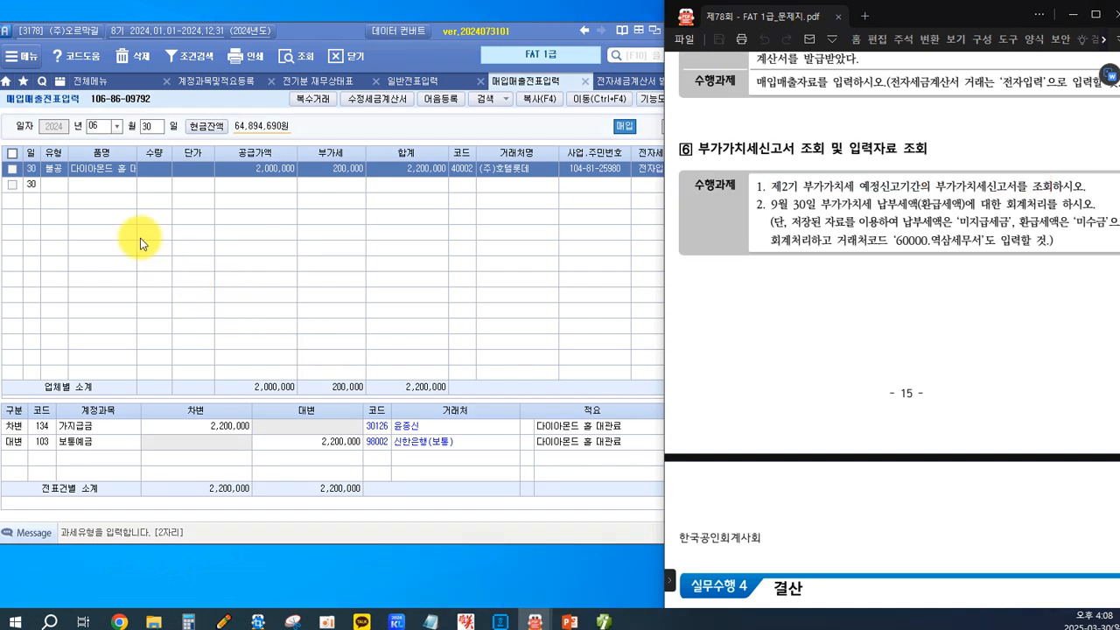
Load the saved 정기신고 부가가치세신고서 for July 1 to September 30, 2024, and view the details of row 1's amount.
click(60, 82)
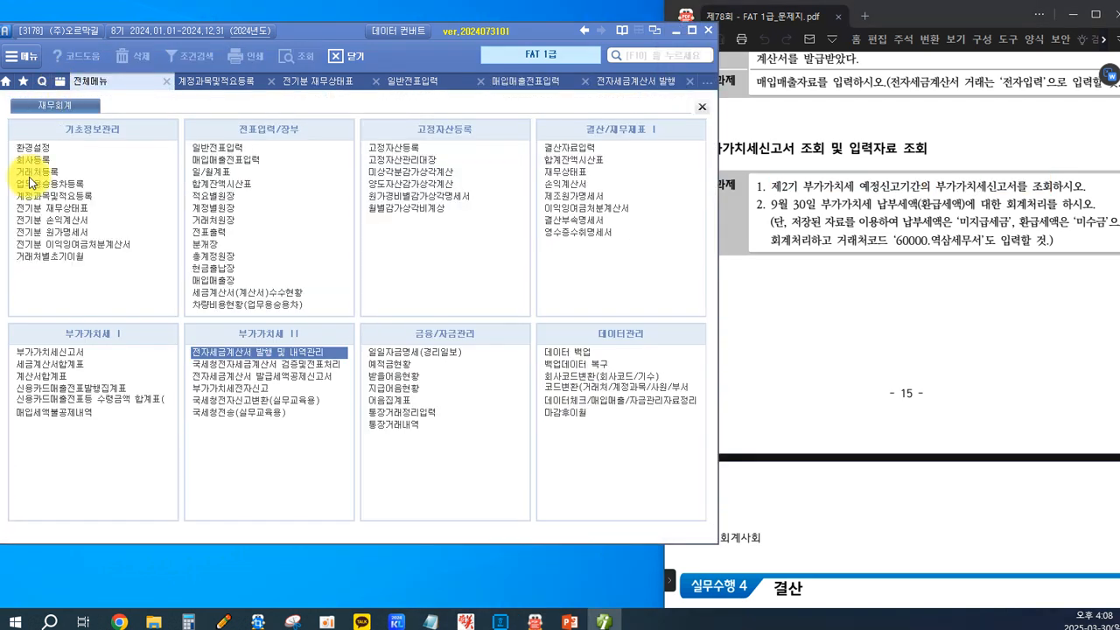
click(54, 352)
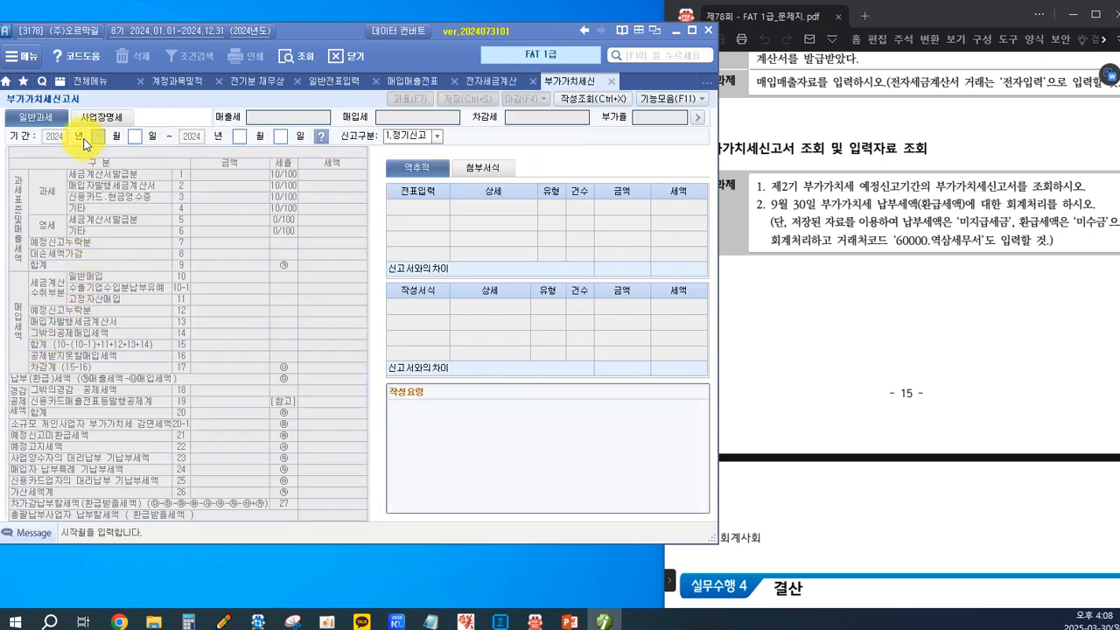
text(0701)
text(030)
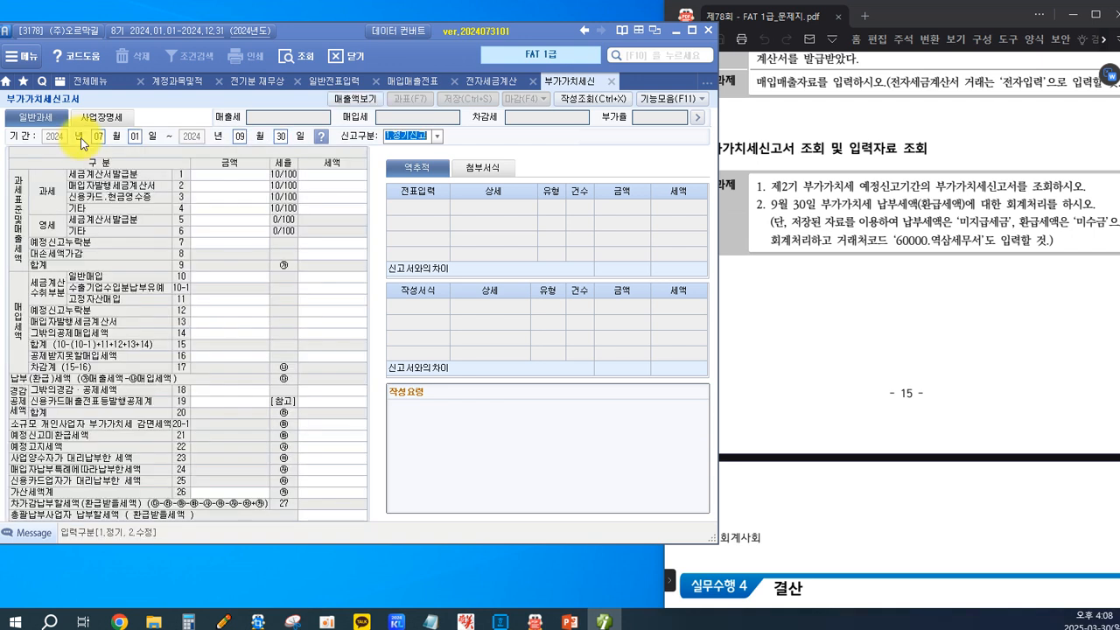
key(Return)
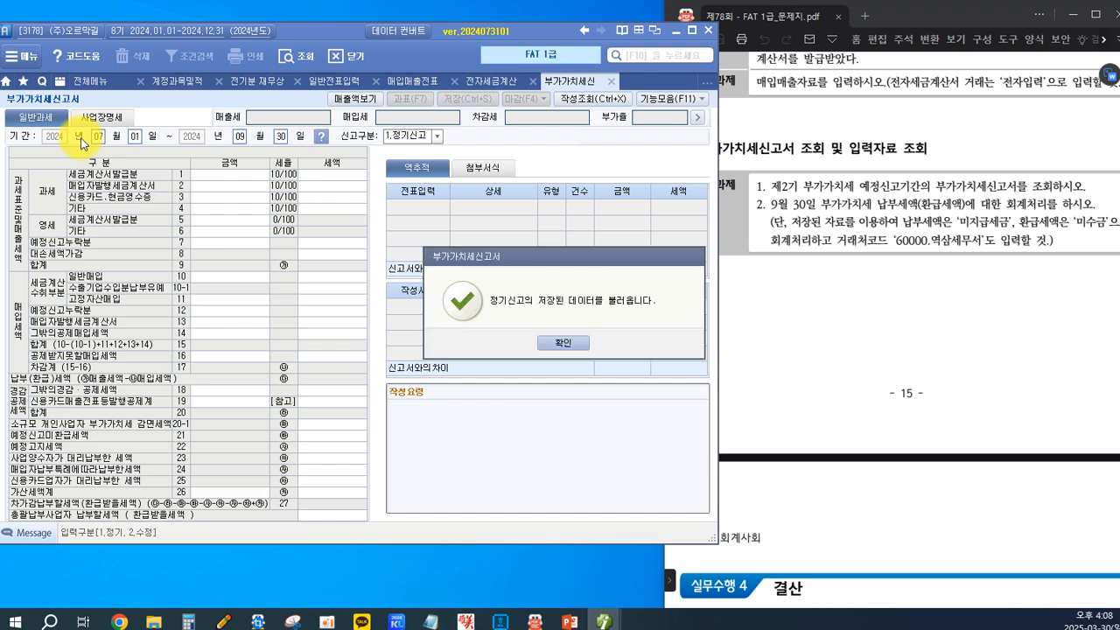
click(562, 339)
click(247, 220)
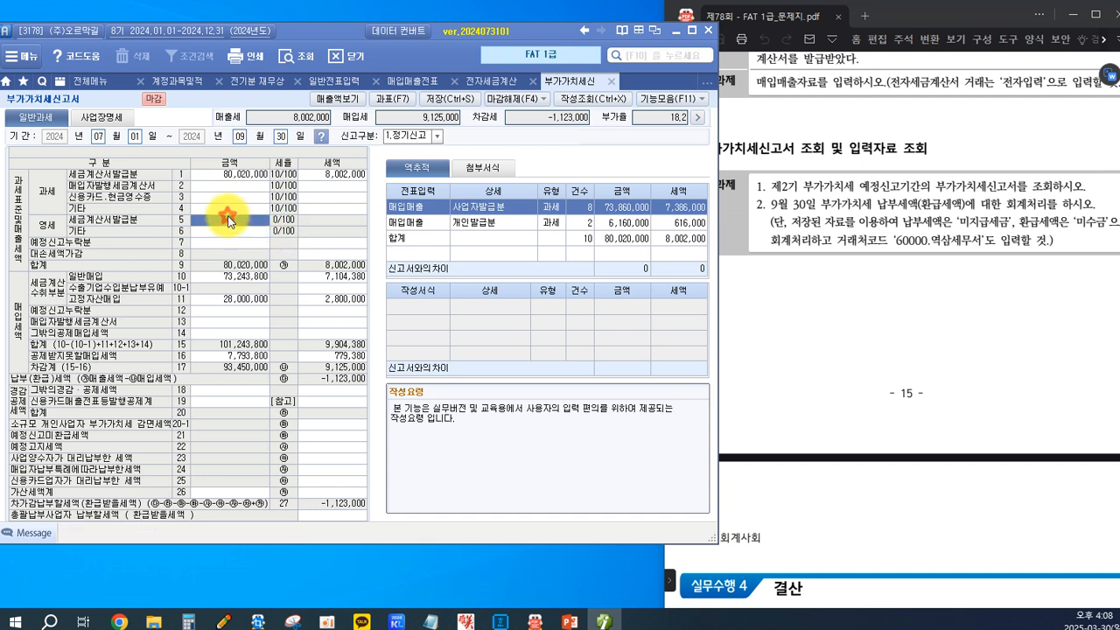
click(255, 171)
Box the exam PDF's instruction to record the September 30 부가가치세 납부세액(환급세액) entry.
click(867, 320)
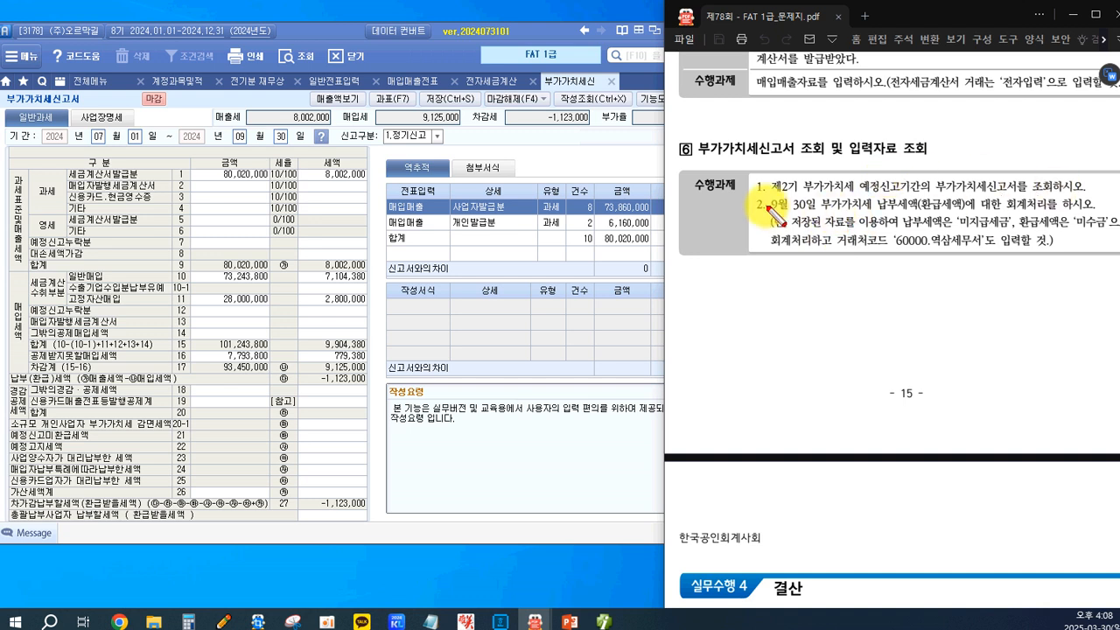
mouse_move(767, 198)
mouse_down()
mouse_move(842, 219)
mouse_move(1095, 214)
mouse_up()
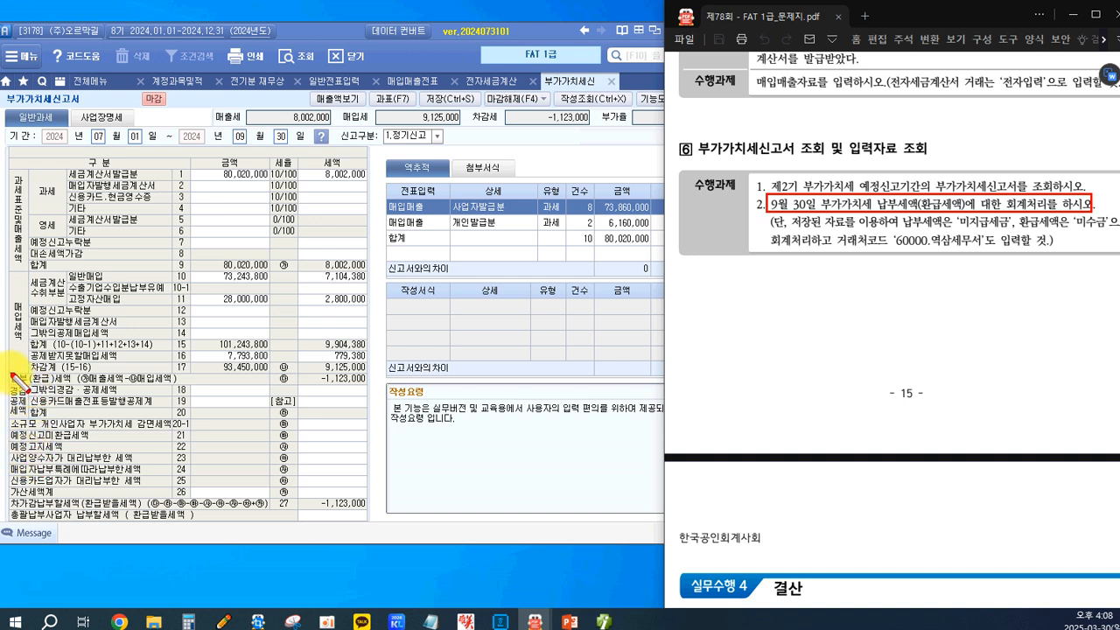
Box the 납부(환급)세액 row, the sales 합계 row 9 and the purchase 차감계 row 17 in the 부가가치세신고서.
drag(6, 370, 372, 387)
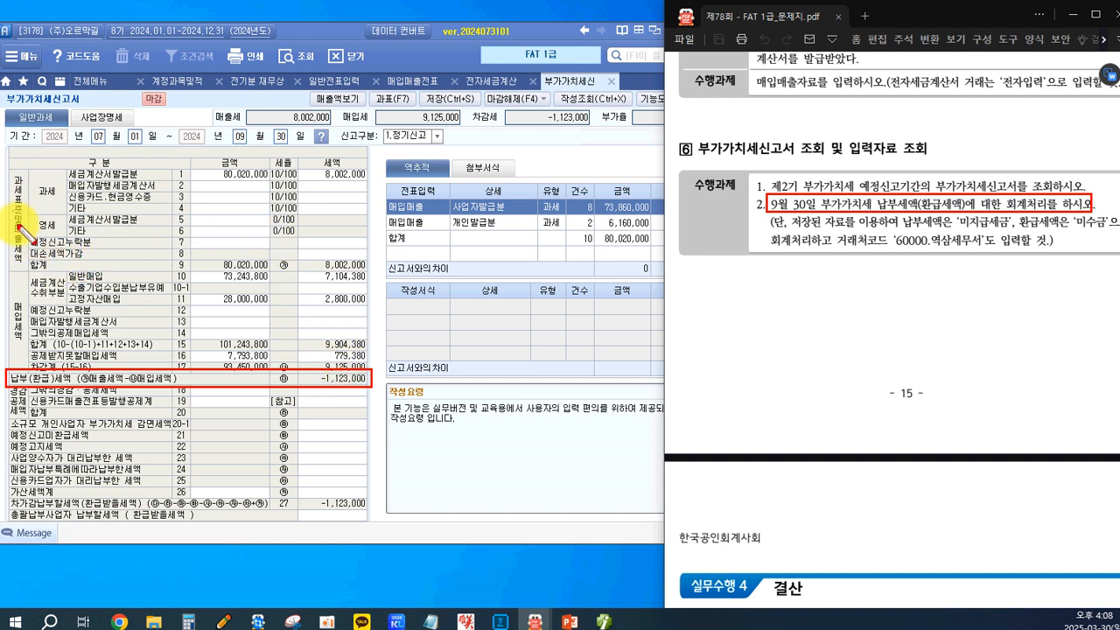
drag(20, 252, 371, 271)
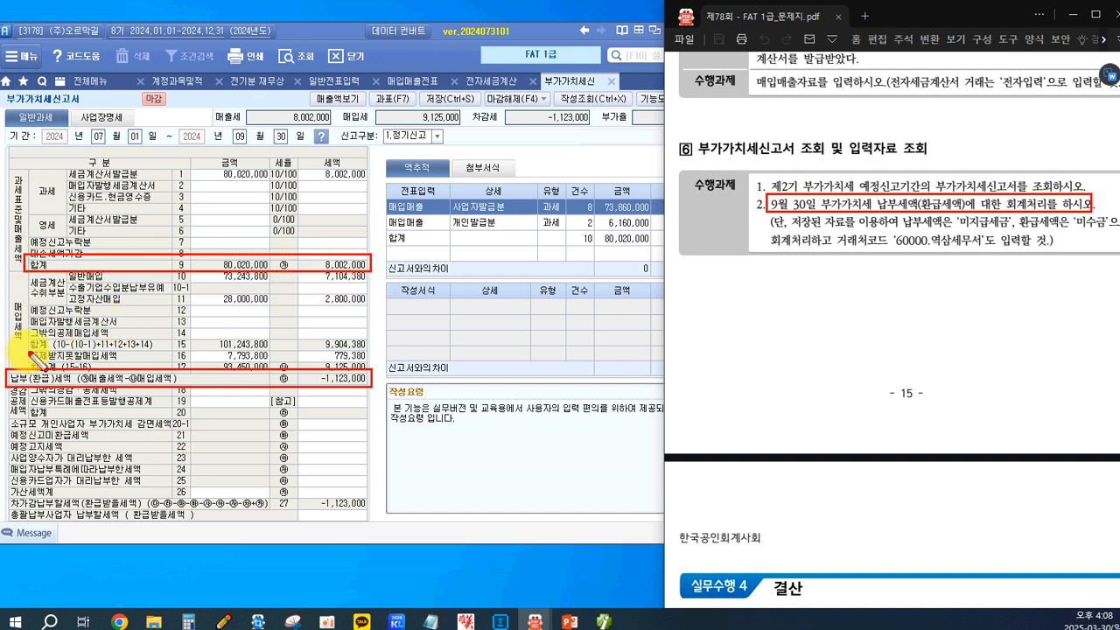
drag(26, 355, 368, 369)
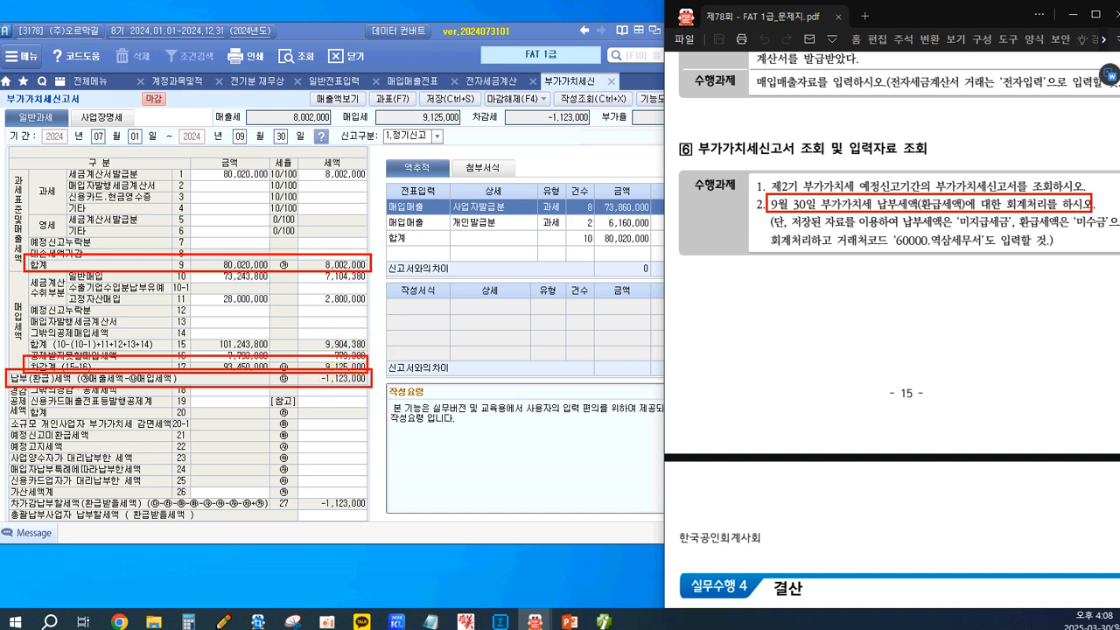
Annotate the boxed row 9 with the label 매출세액 and the boxed row 17 with 매입세액.
click(387, 266)
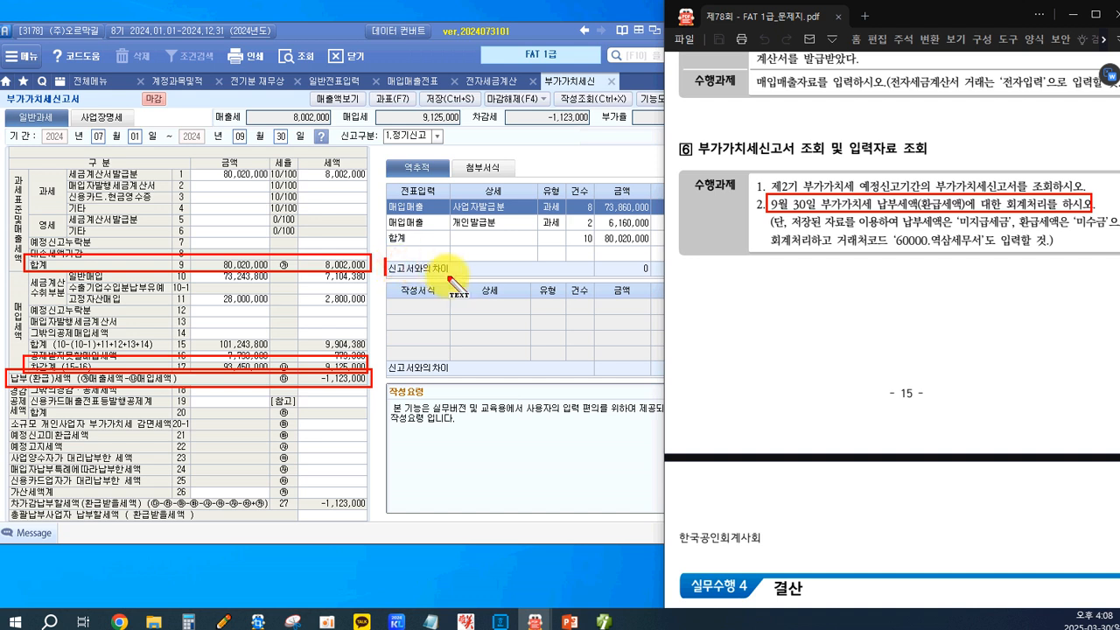
text(매출세애)
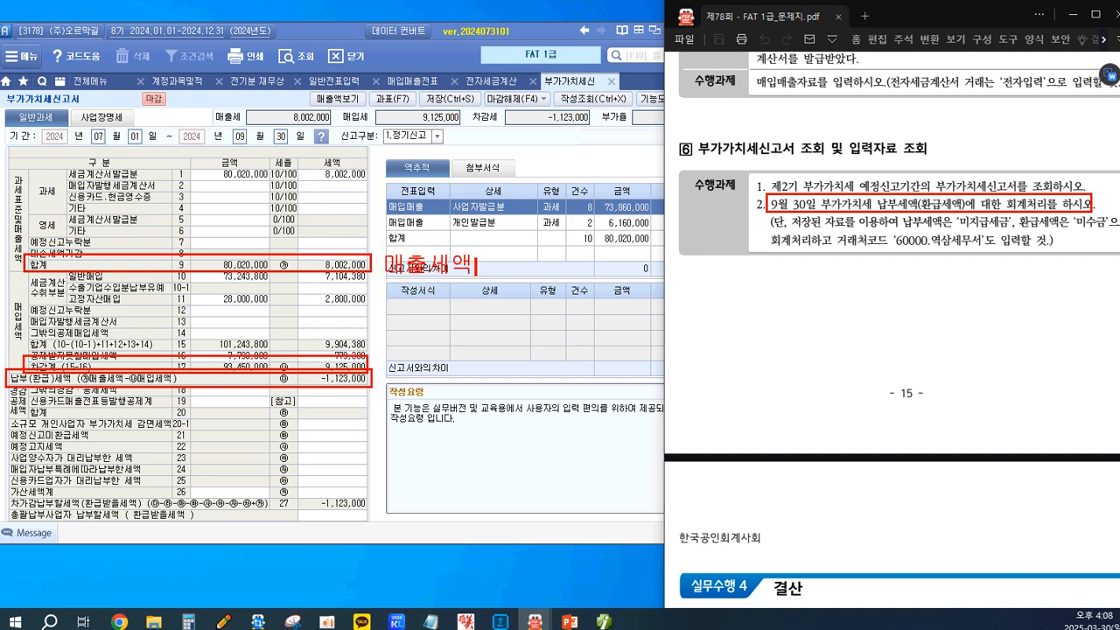
text(매이)
text(세액)
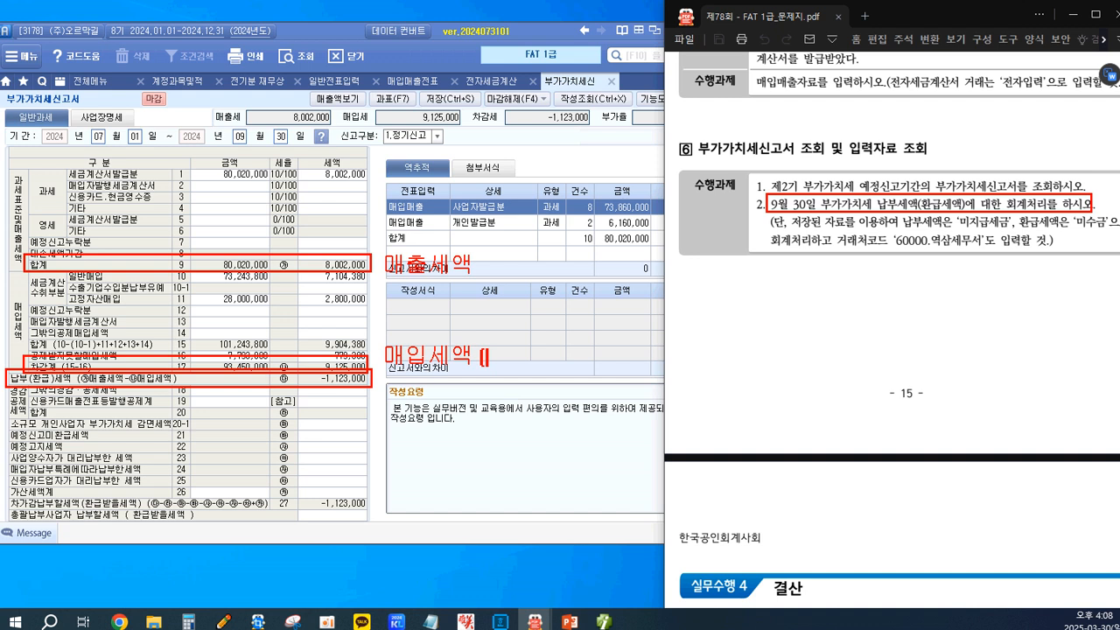
Add (부가세대급금) after the 매입세액 label and (부가세예수금) after the 매출세액 label.
text(부가세대급그)
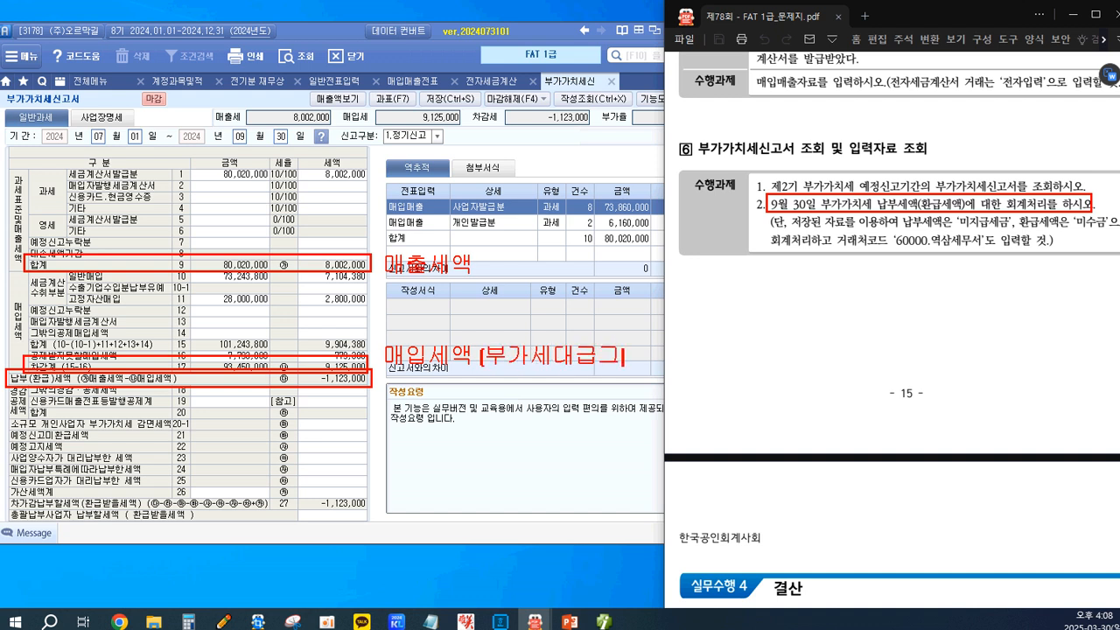
key(BackSpace)
key(BackSpace)
click(495, 266)
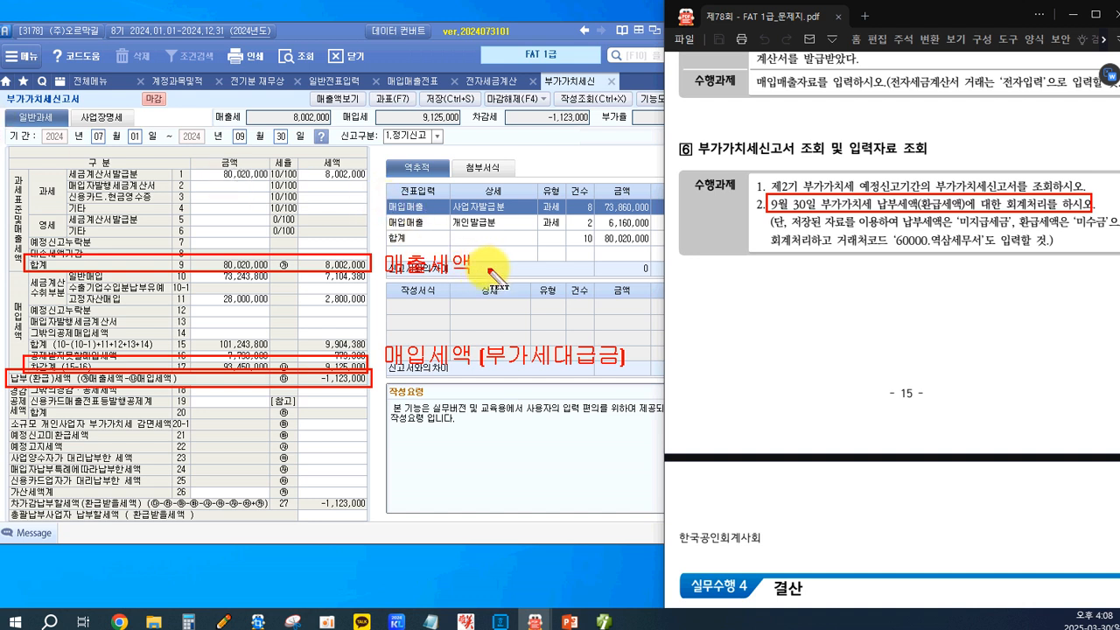
text((부가세예숙)
text(금))
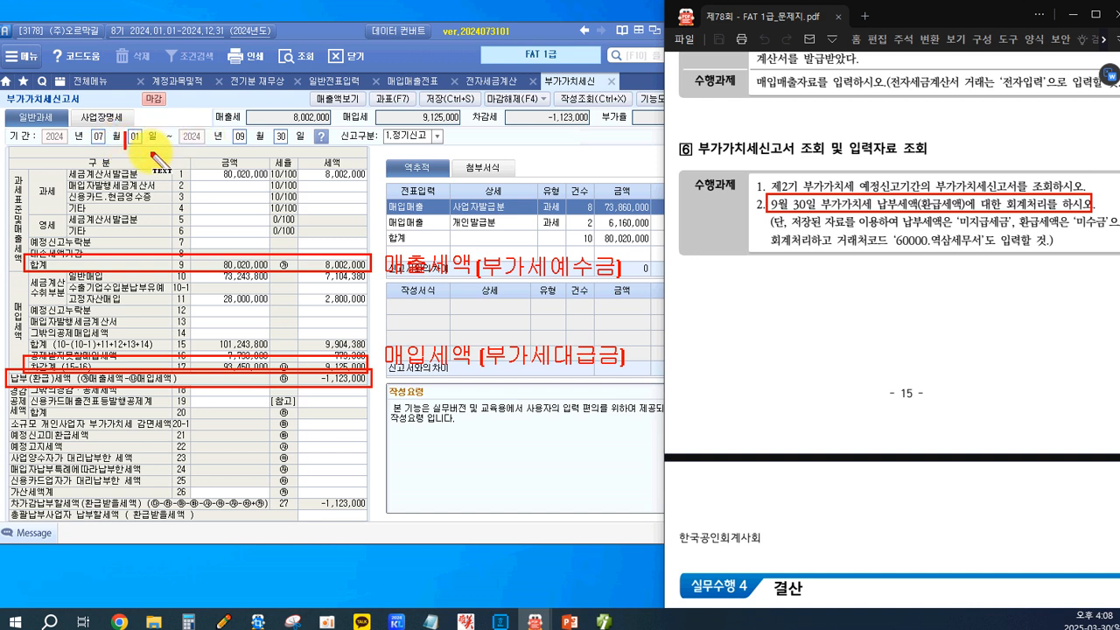
Write the sample sales entry above the return's table: (차) 외상매출금 11,000 and (대) 상품매출 10,000.
text(차) 외상매출금 11,000)
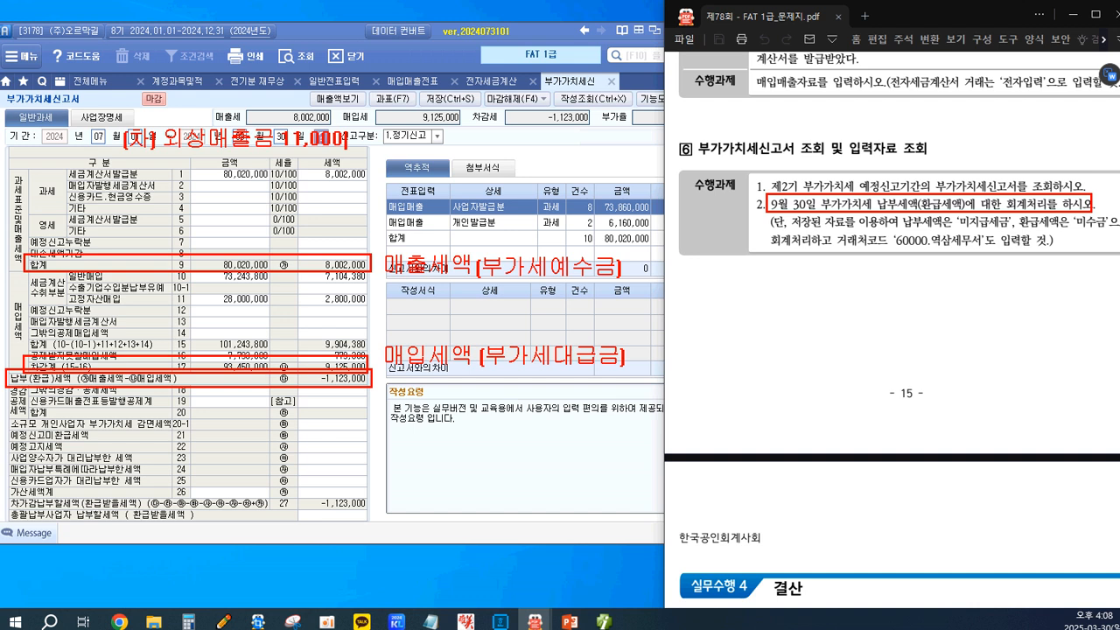
text(    (대)상품매출 10,000)
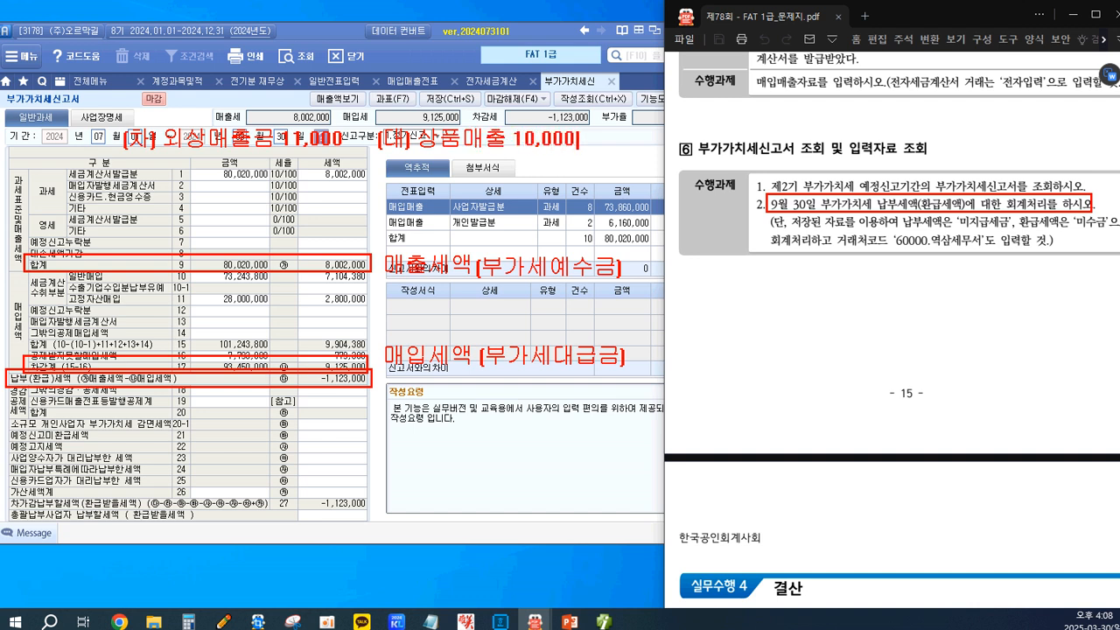
Add the credit line 부가세예수금 1,000 beneath 상품매출 in the sample sales entry and box it.
key(Return)
text(부가세예)
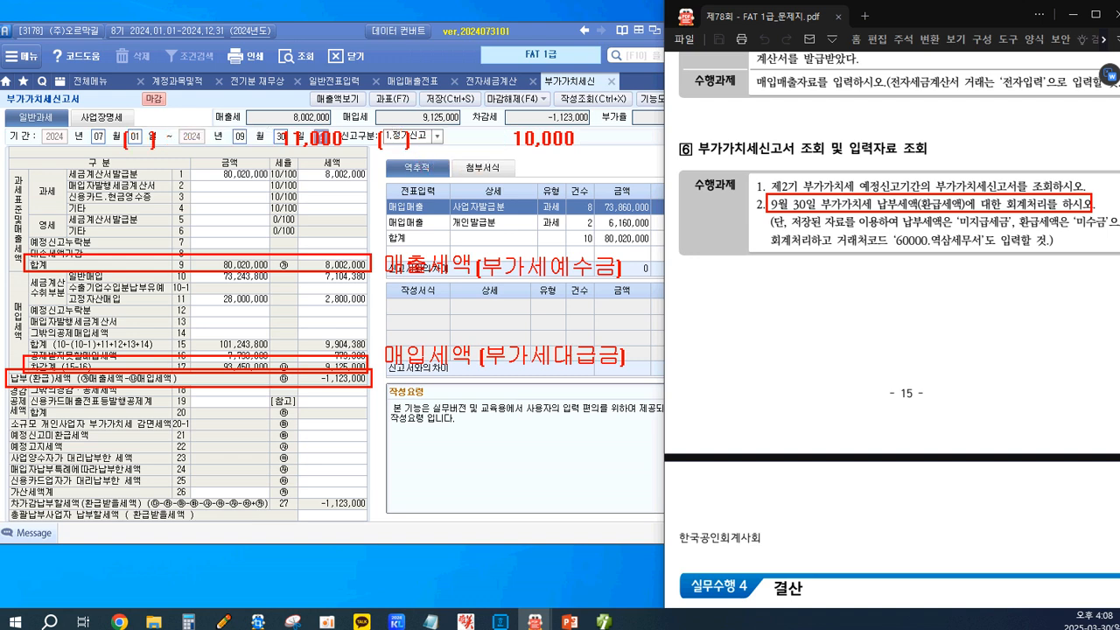
text(수금 1,000)
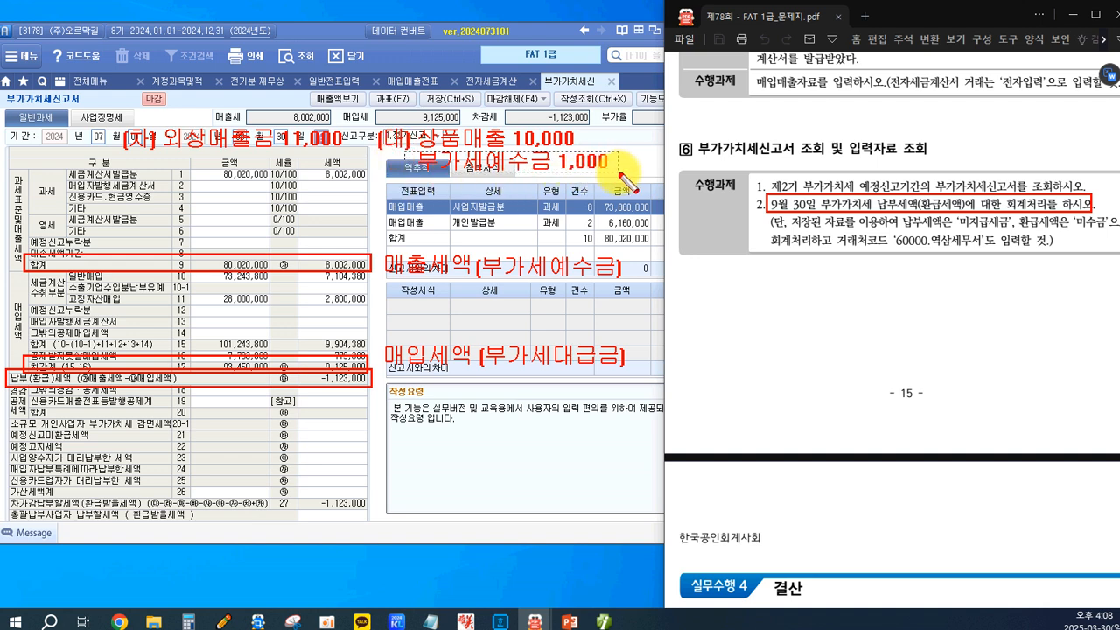
drag(617, 171, 405, 151)
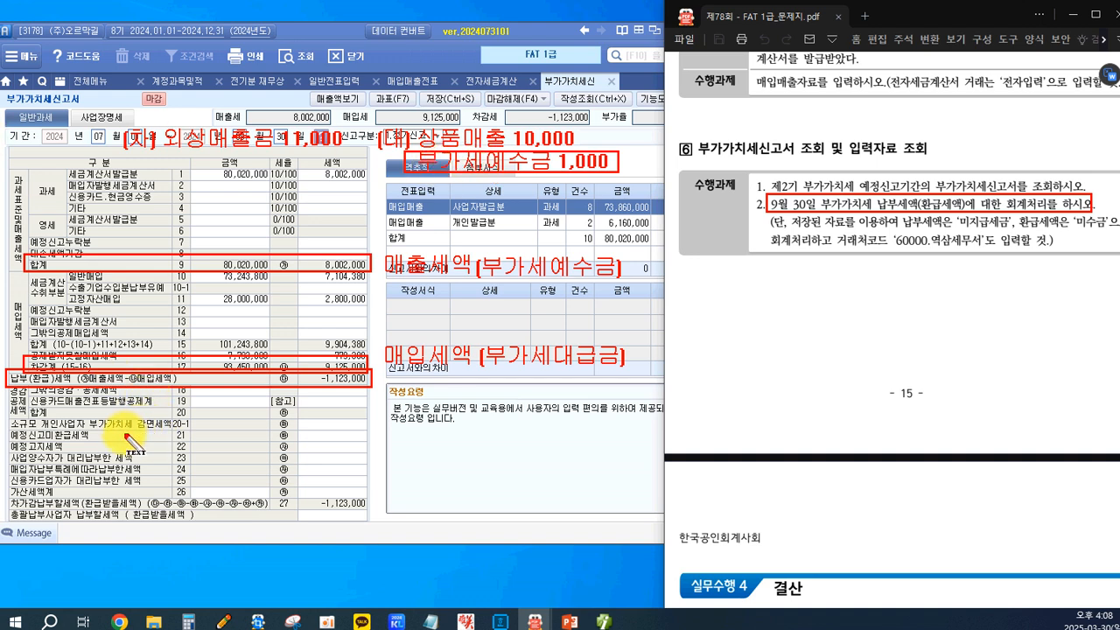
Write the debit side of a sample purchase entry over the return's lower rows: (차) 상품 6,000 and 부가세대급금 600.
click(129, 433)
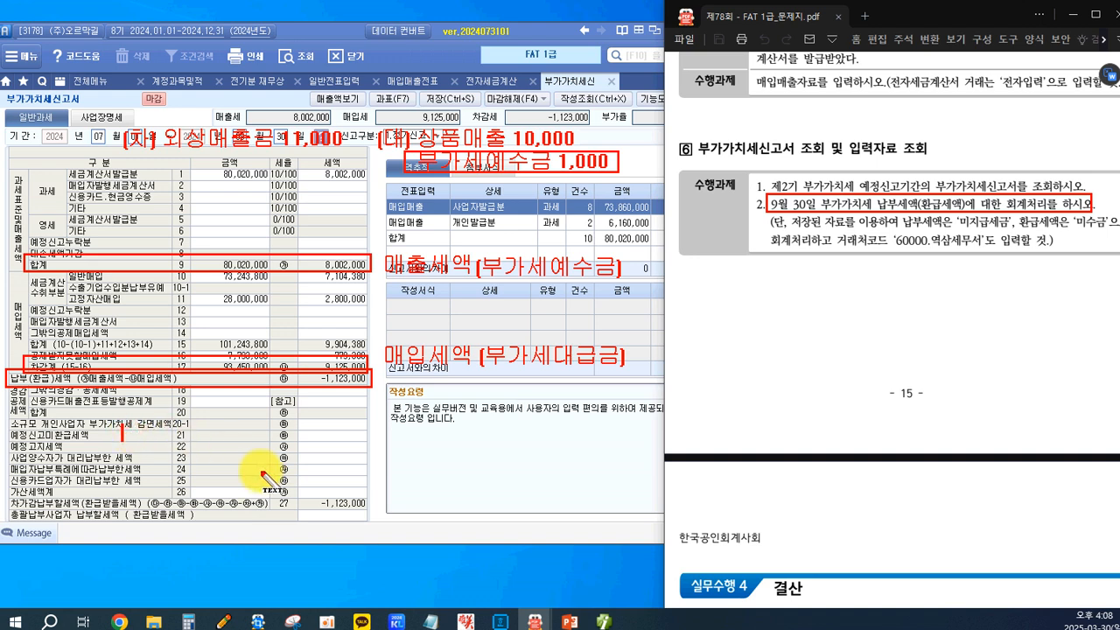
text(()
text(차])
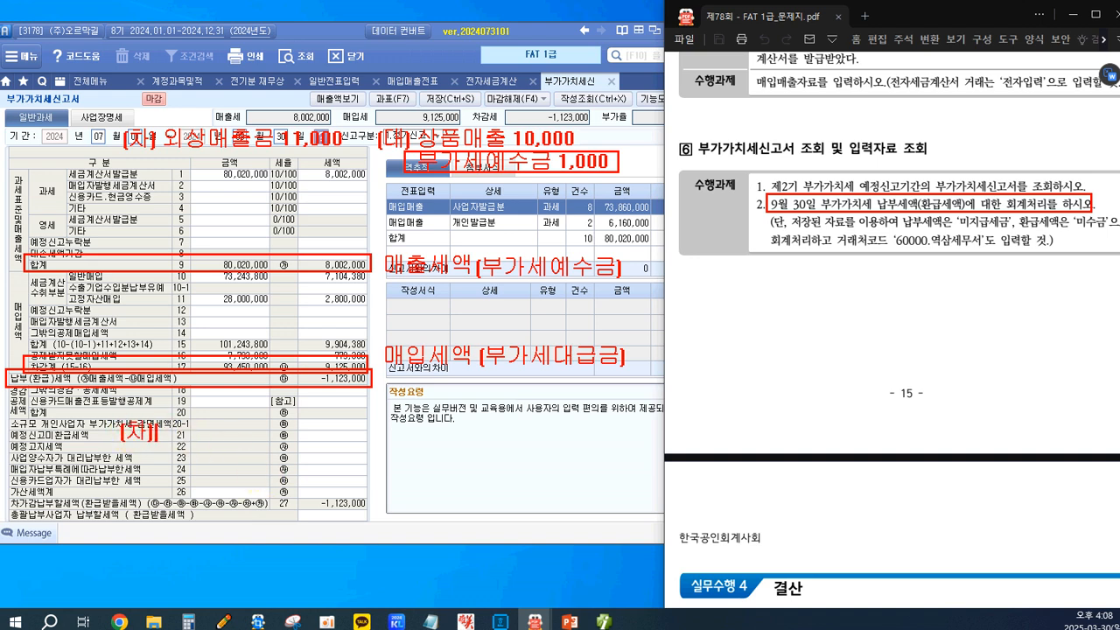
text( 상품6)
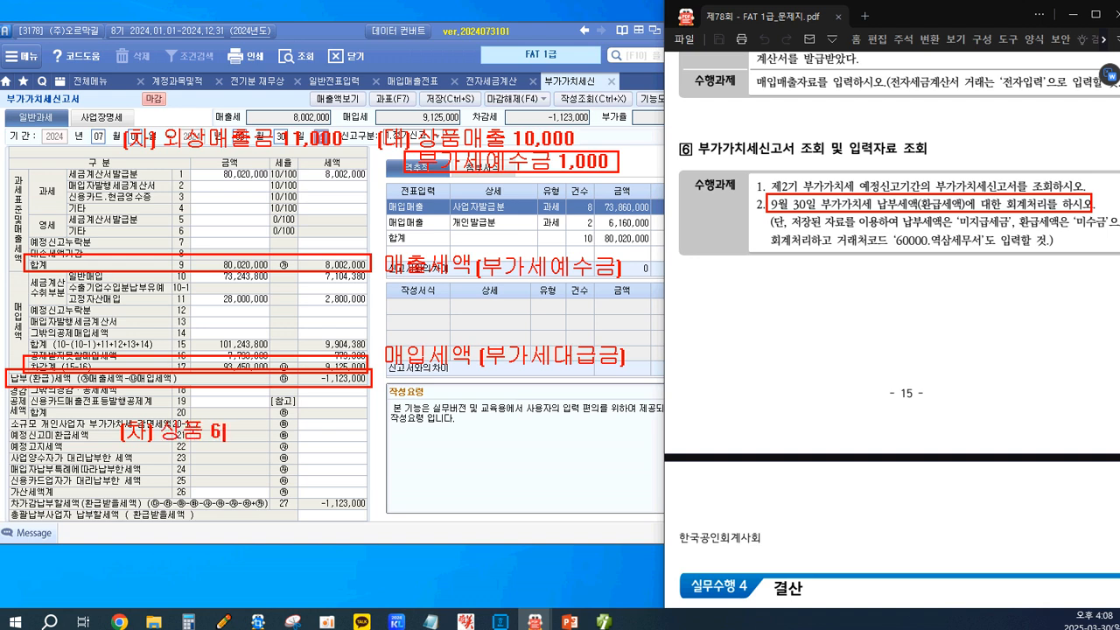
text(,000)
key(Return)
key(BackSpace)
key(BackSpace)
text(부가세대급금)
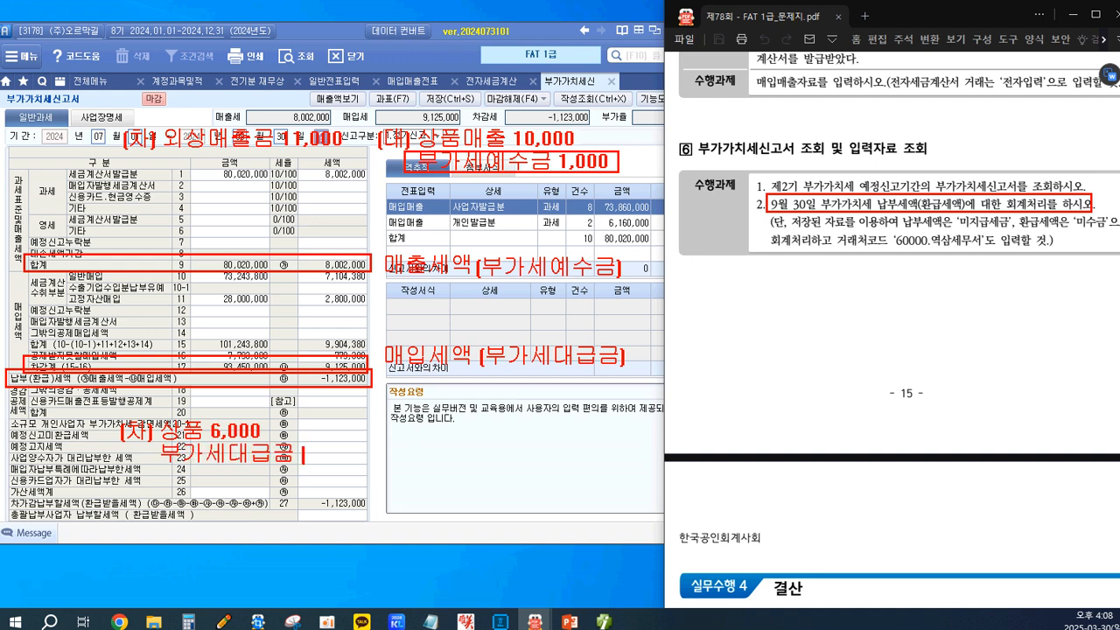
text( 600)
Add the credit (대) 외상매입금 6,600 to the sample purchase entry and box its 부가세대급금 600 line.
text([대] 외상맺입금 6,600)
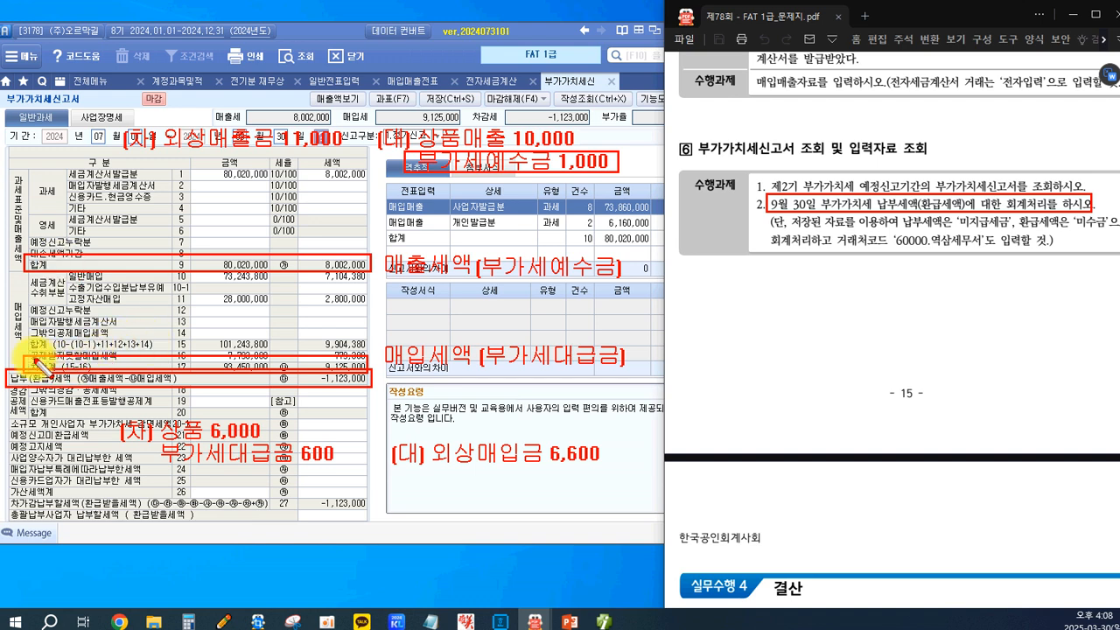
drag(154, 443, 348, 472)
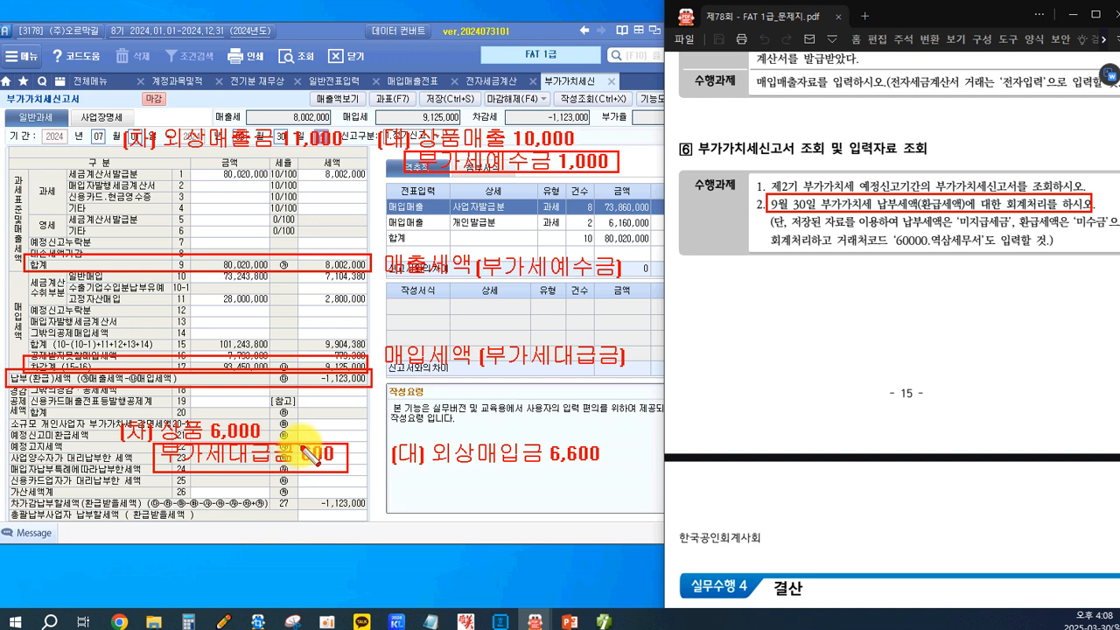
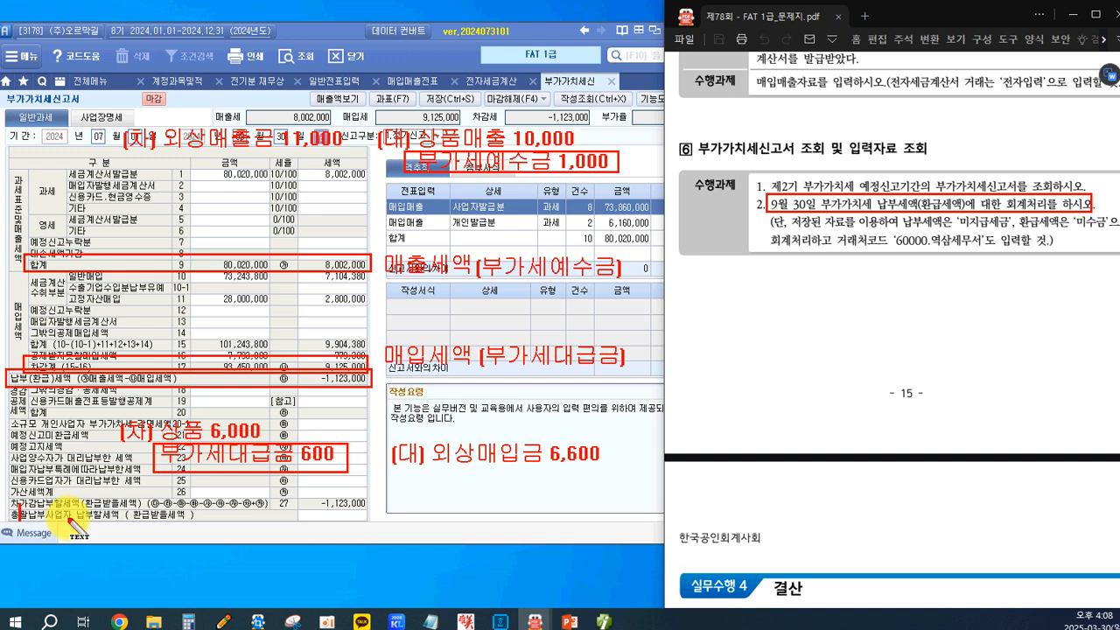
Write the debit side of a sample settlement entry below the return's table: 09.30 (차) 부가세예수금 1,000.
text(09.30)
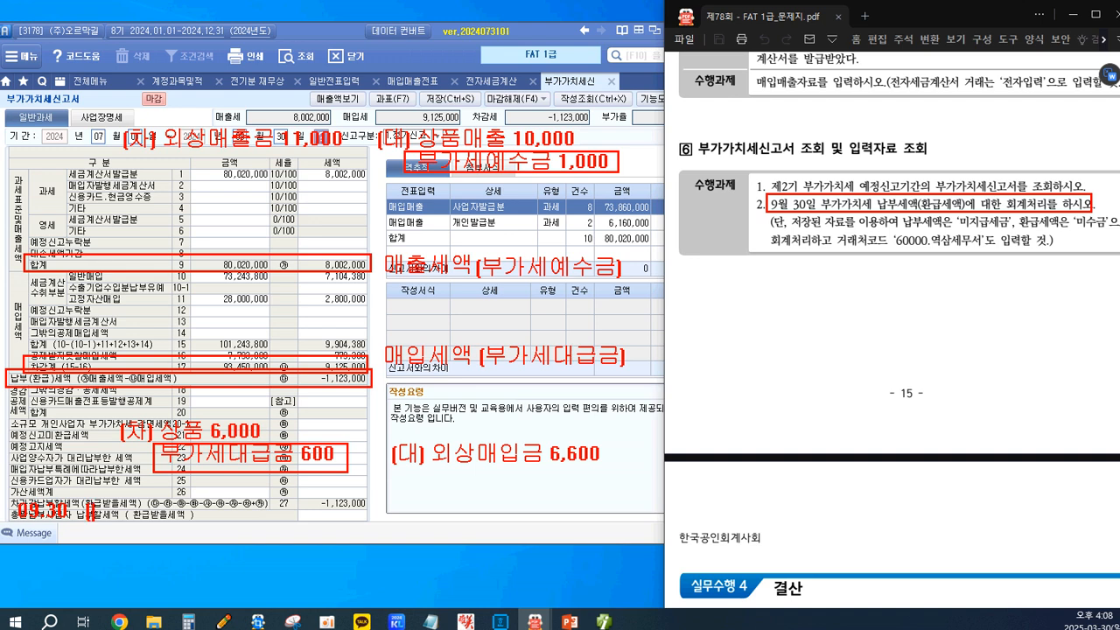
text(()차)
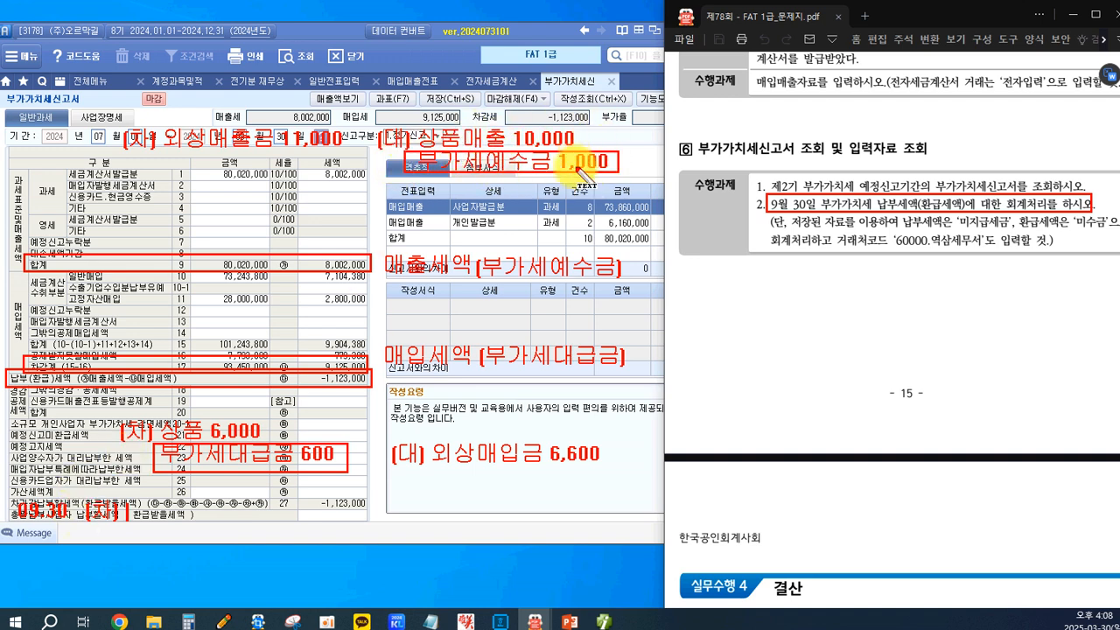
text(부가세예)
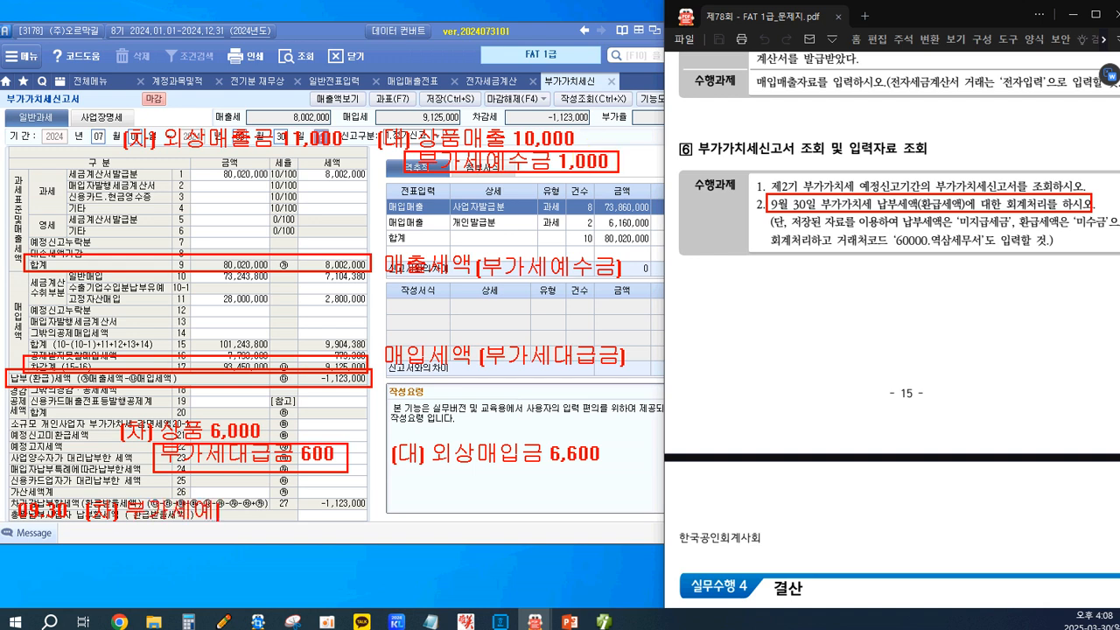
text(수금 1,000)
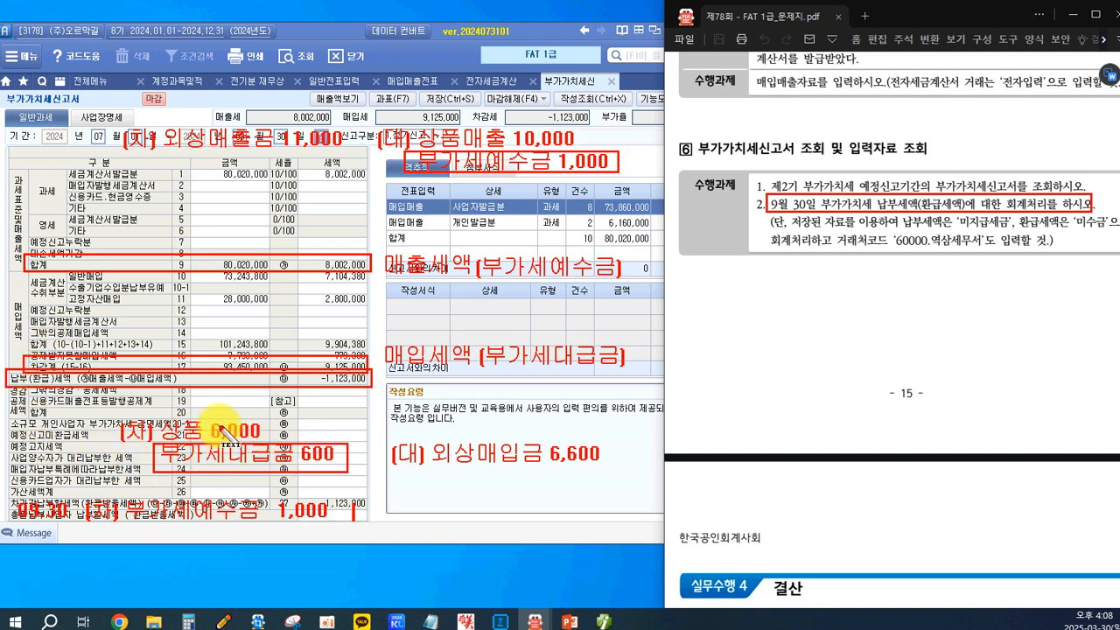
Add the credit lines (대) 부가세대급금 600 and 미지급세금 400 to the sample 09.30 settlement entry.
text((대))
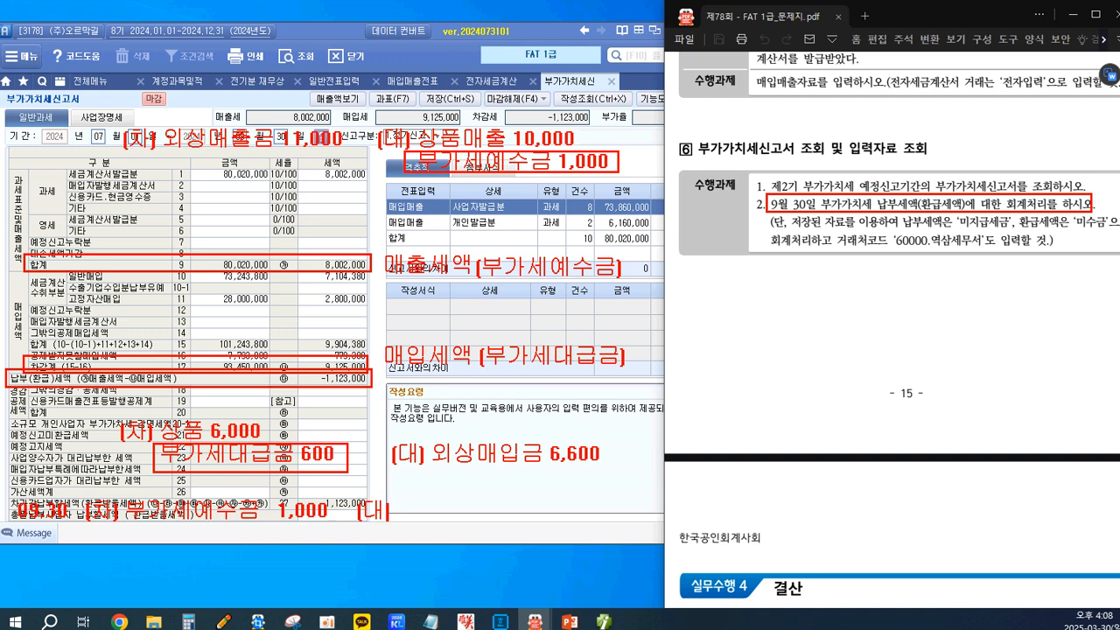
text( 부가세대급금 6)
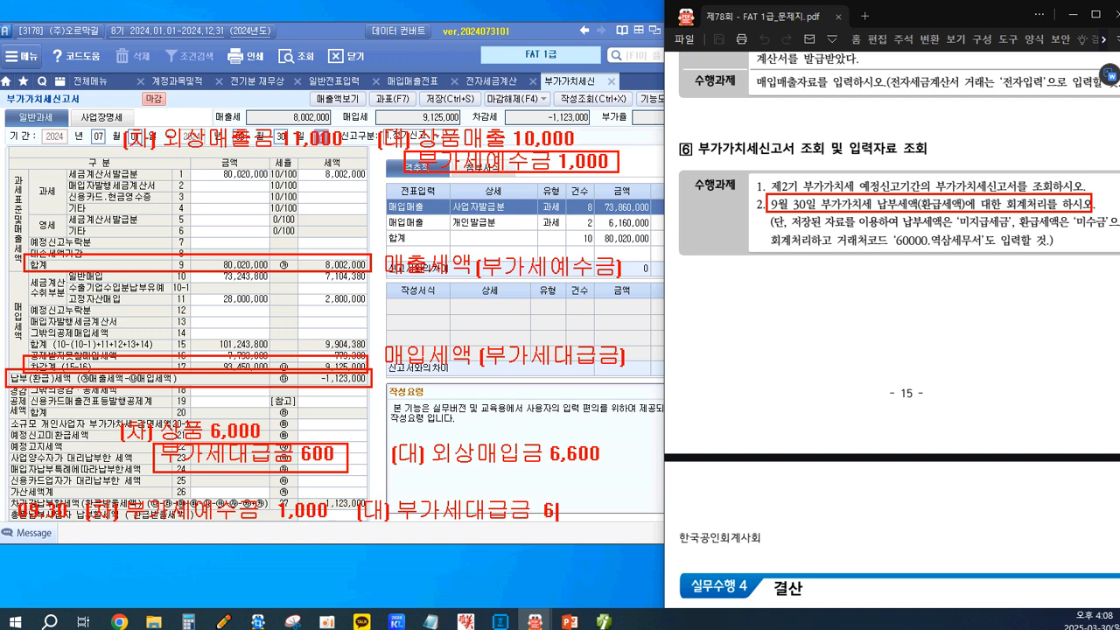
text(000)
key(BackSpace)
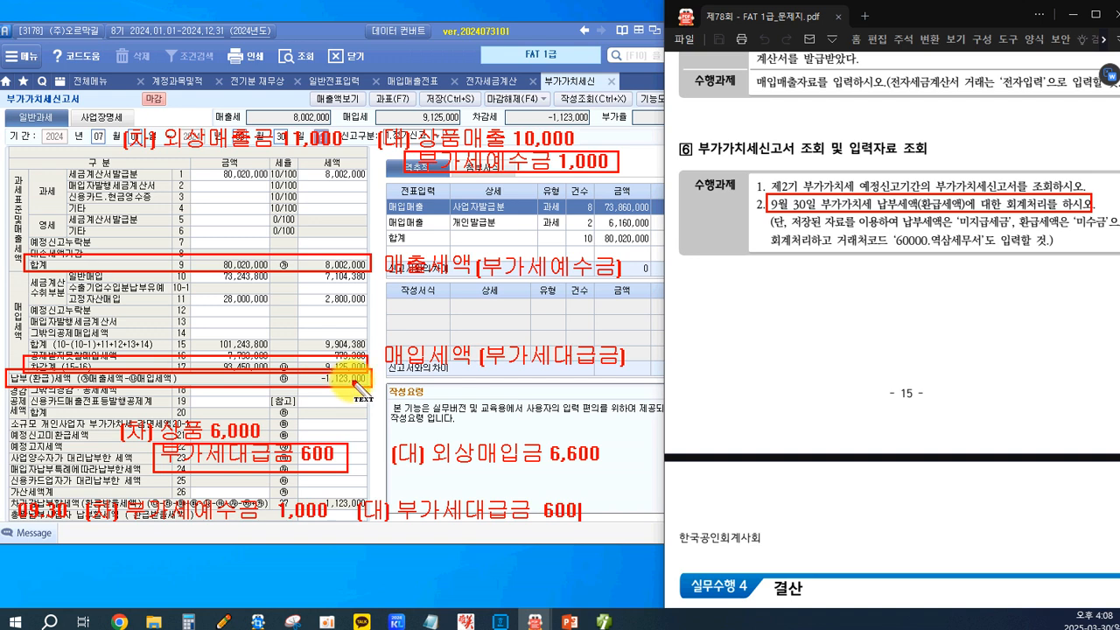
key(Return)
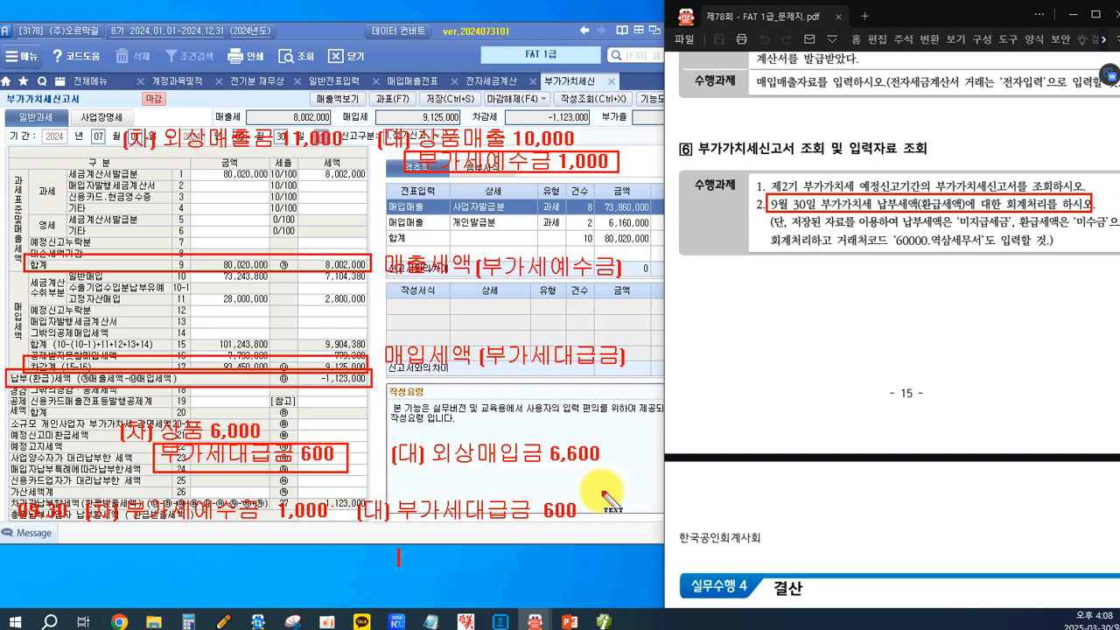
text(미지그)
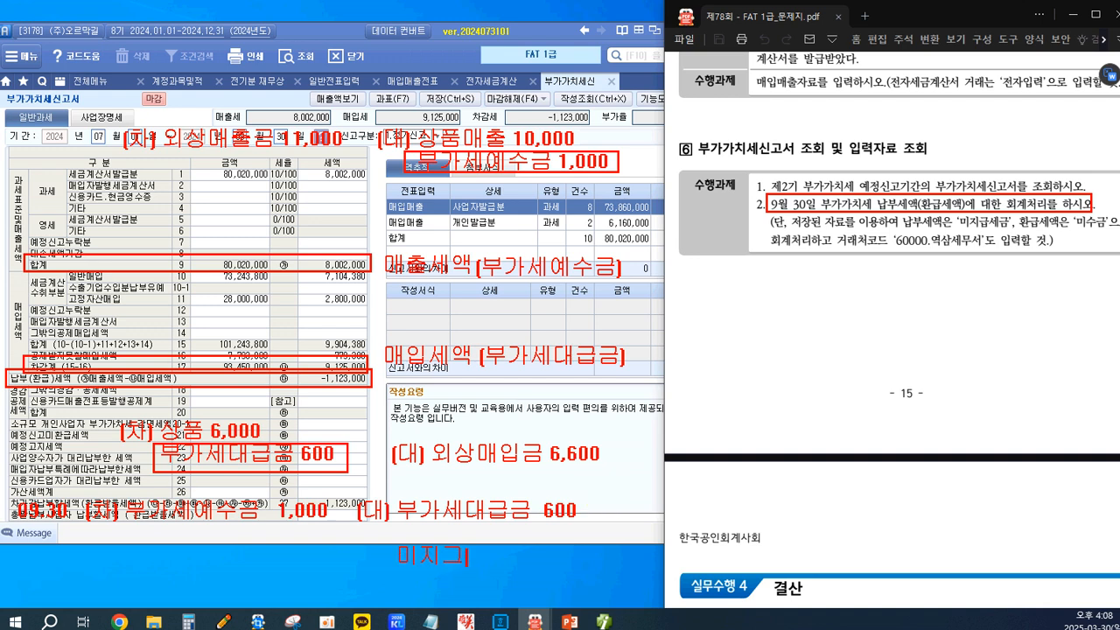
text(세금   400)
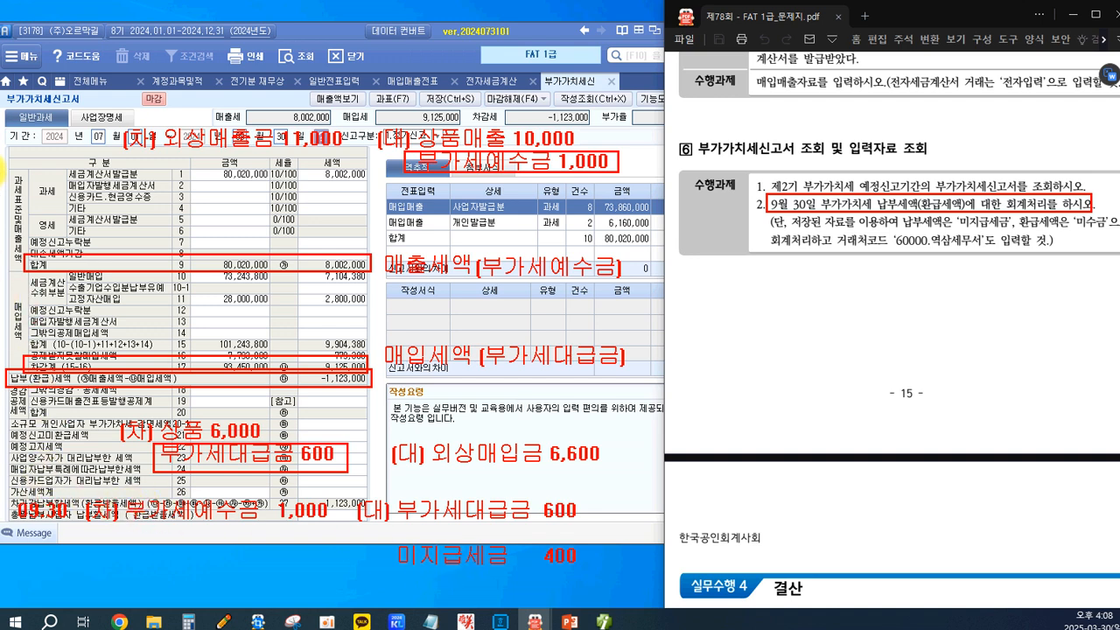
Box the sample settlement entry and its 부가세예수금 and 부가세대급금 lines, with arrows linking them to the sales and purchase entries.
mouse_move(12, 492)
mouse_down()
mouse_move(537, 600)
mouse_move(603, 579)
mouse_up()
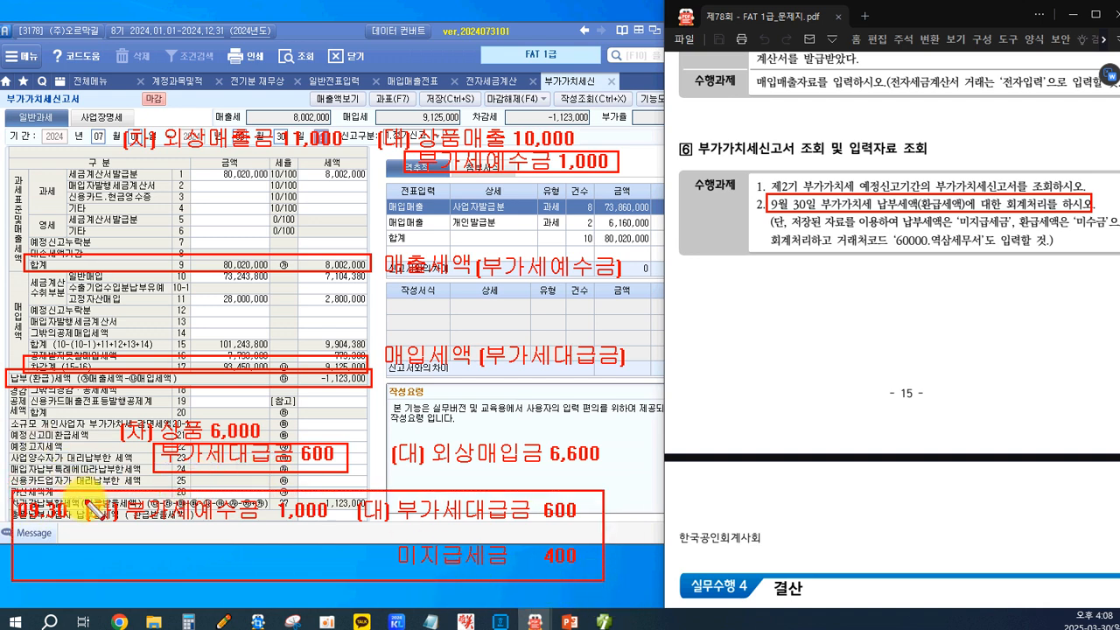
mouse_move(123, 499)
mouse_down()
mouse_move(165, 529)
mouse_move(340, 527)
mouse_up()
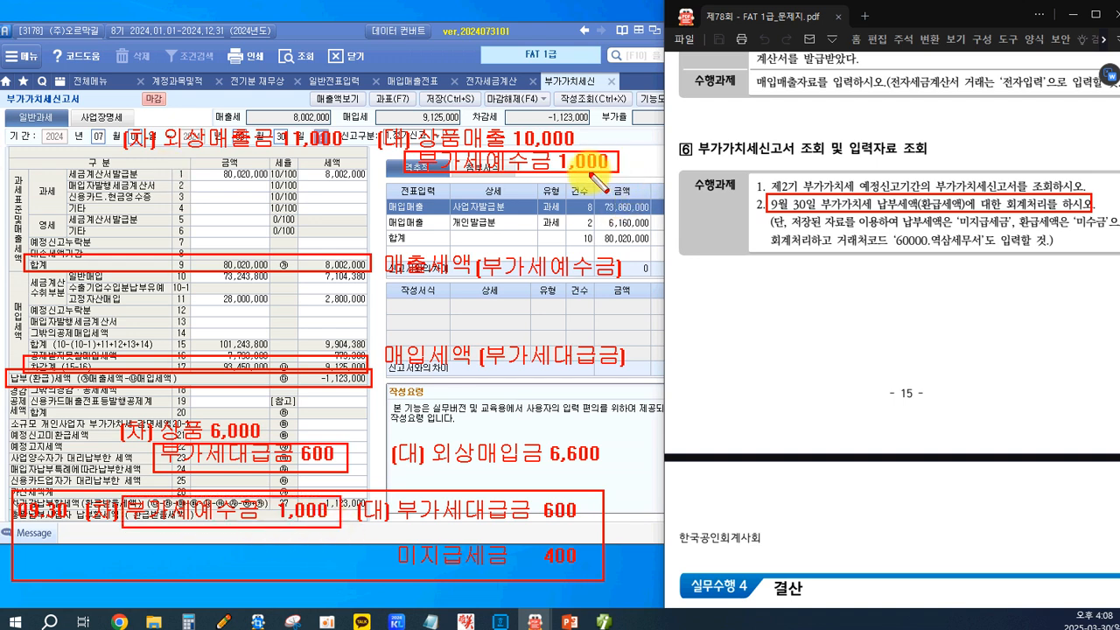
drag(597, 170, 315, 495)
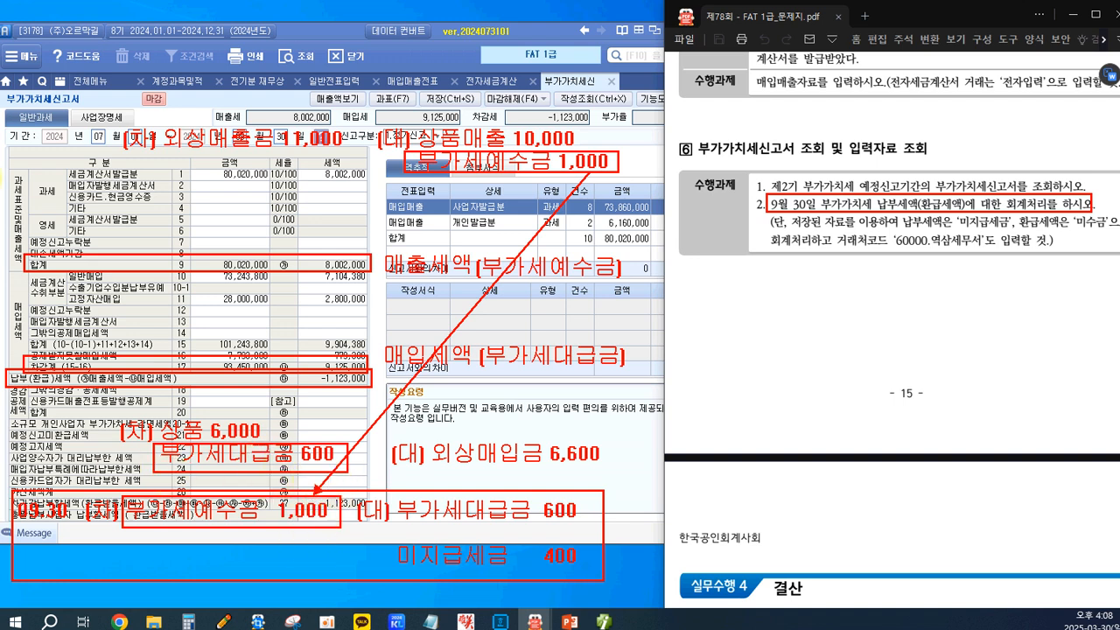
drag(394, 494, 579, 525)
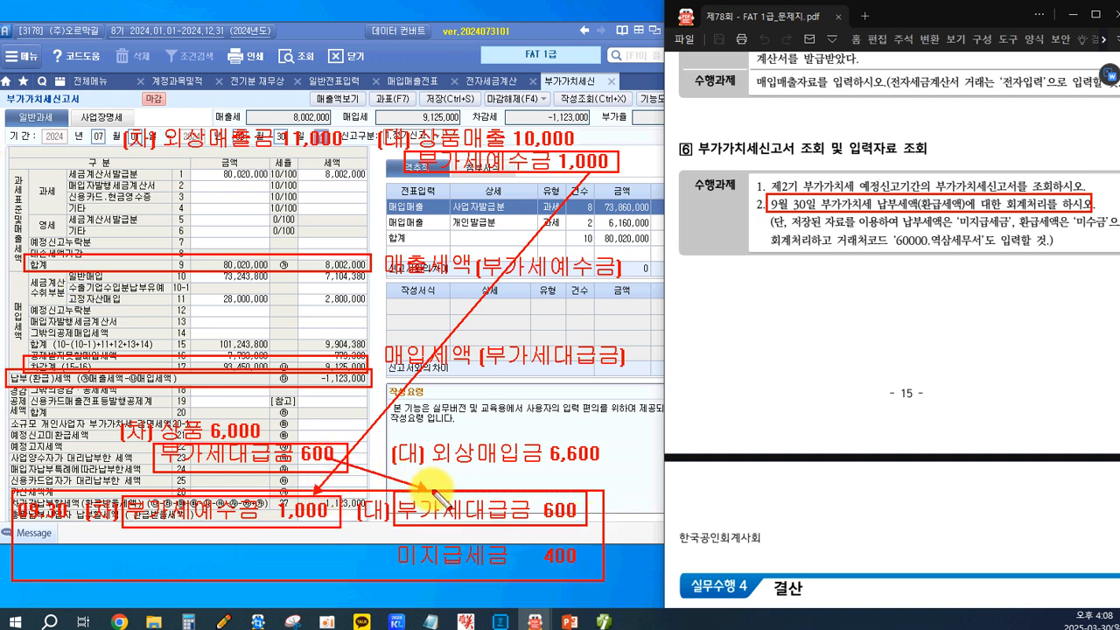
drag(347, 457, 426, 489)
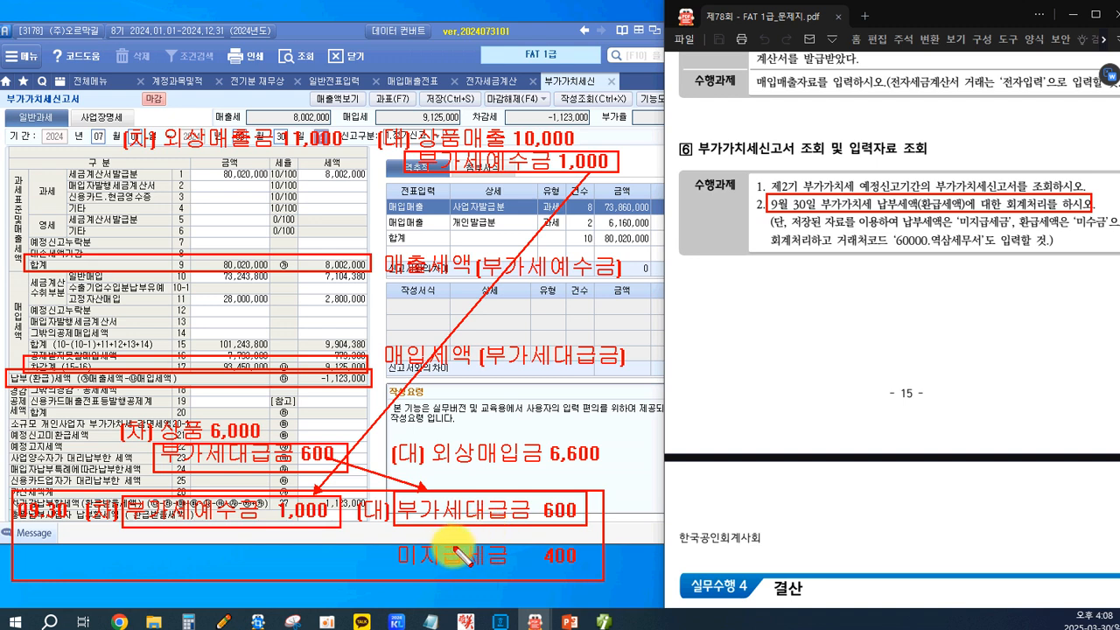
click(392, 538)
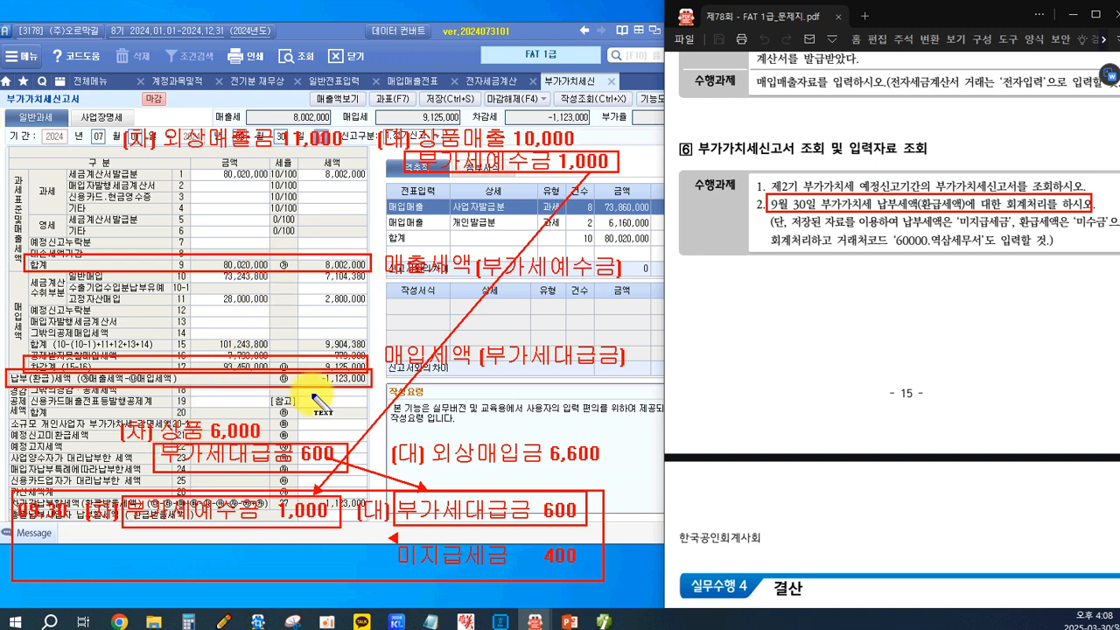
Write the actual amounts in blue within the settlement entry: 8,002,000 for 부가세예수금, 9,125,000 for 부가세대급금, and 미수금 1,123,000 on the debit side.
click(214, 536)
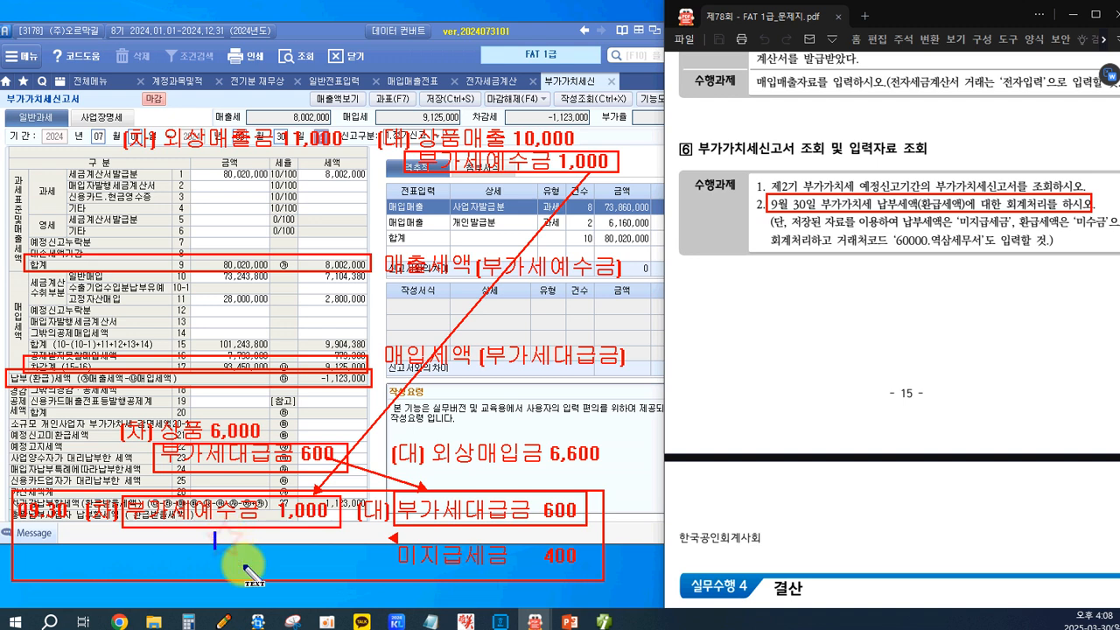
text(8,002,000)
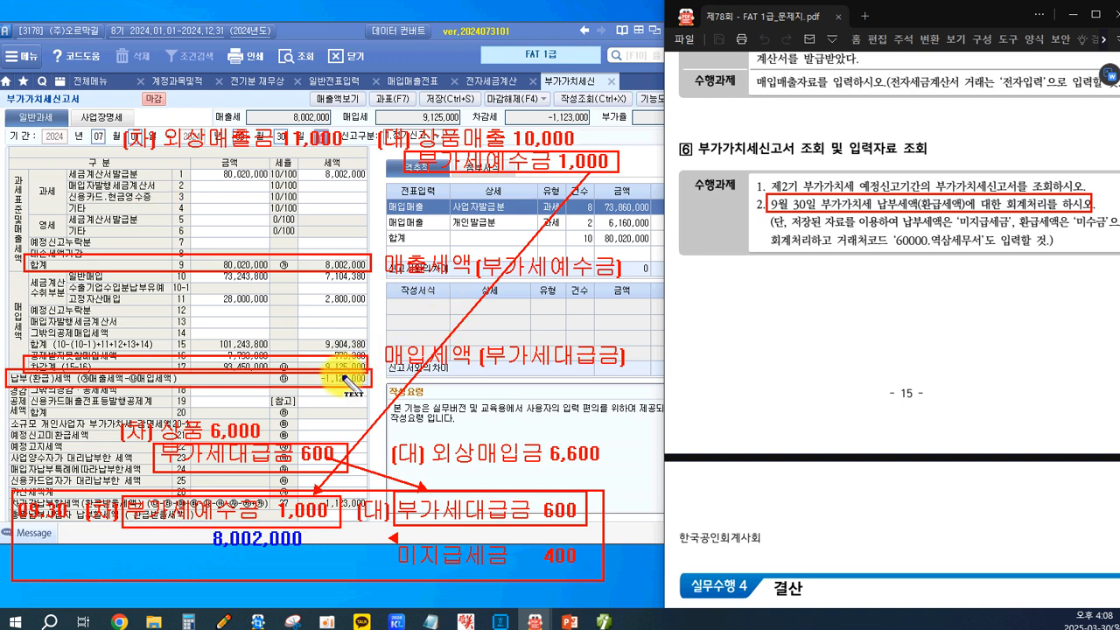
click(455, 534)
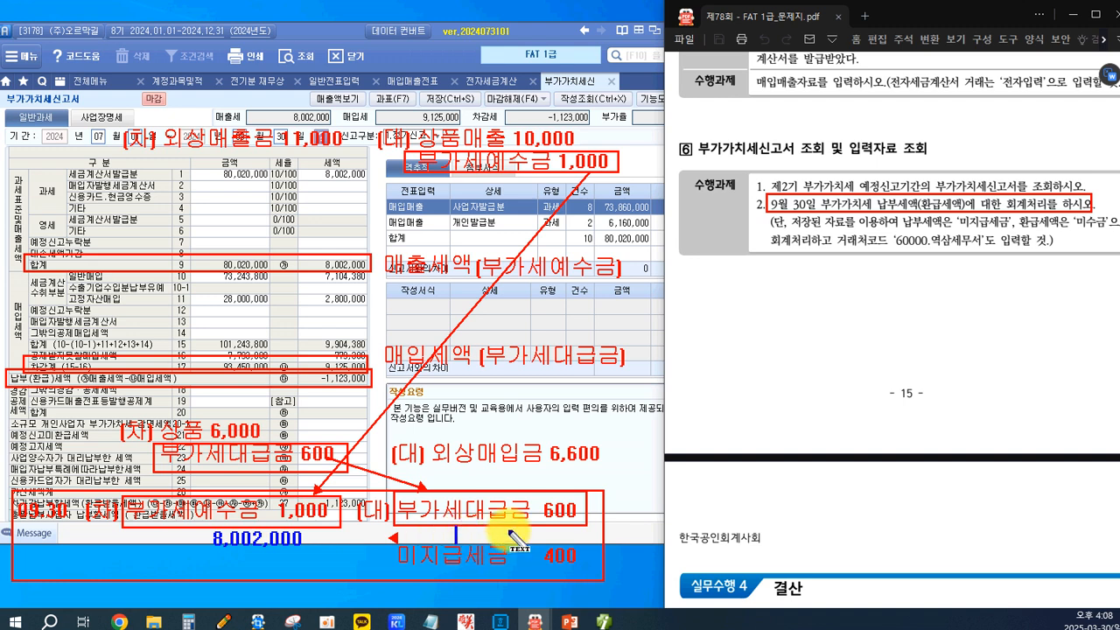
text(9)
text(,125,000)
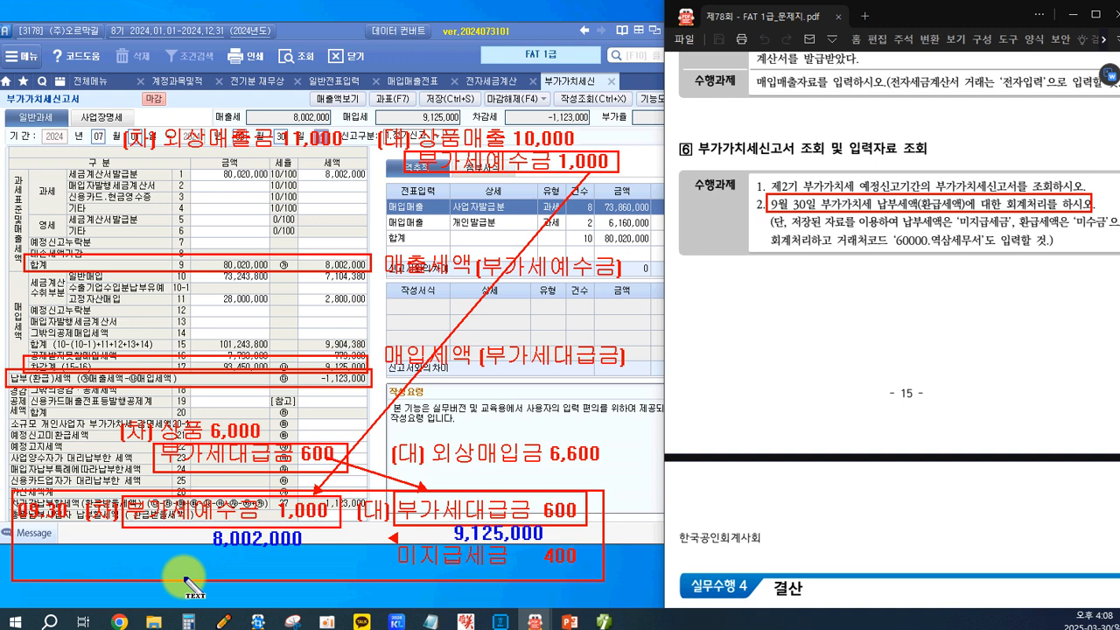
text(미수그)
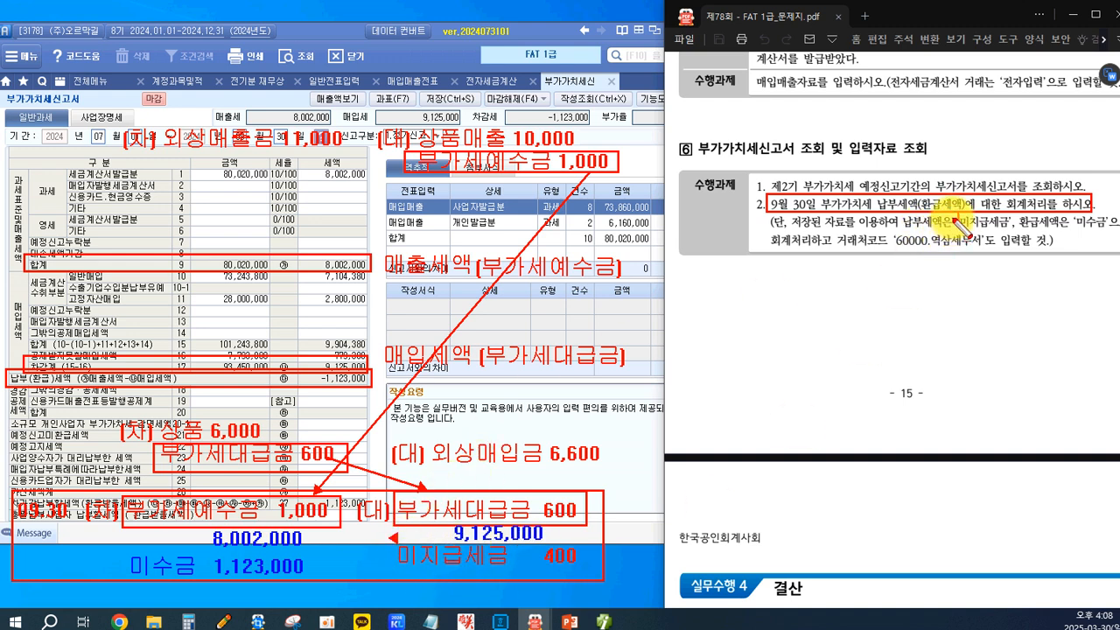
Box 미지급세금, 미수금 and the 60000.역삼세무서 client code in the task text, plus the blue 미수금 1,123,000 line.
mouse_move(954, 213)
mouse_down()
mouse_move(1009, 230)
mouse_move(1106, 226)
mouse_up()
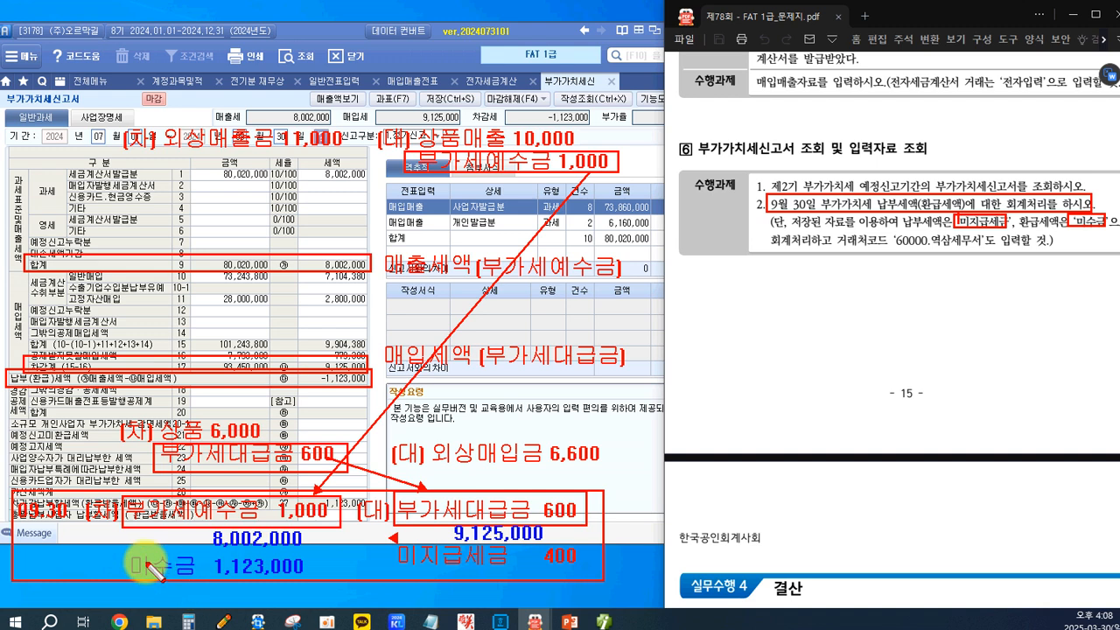
drag(319, 583, 315, 582)
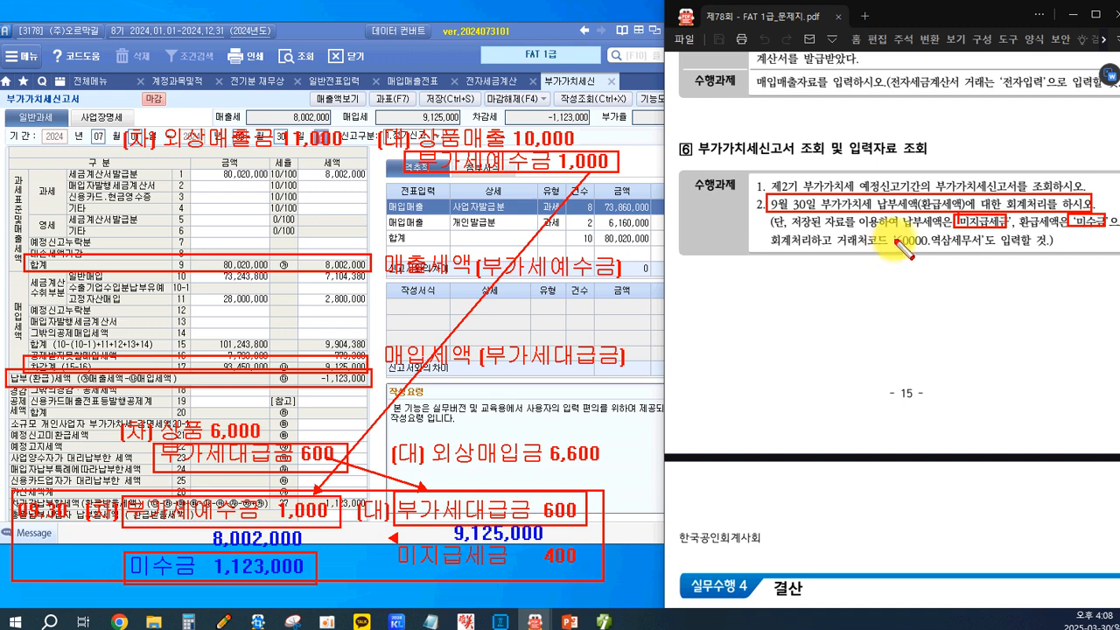
drag(897, 232, 985, 254)
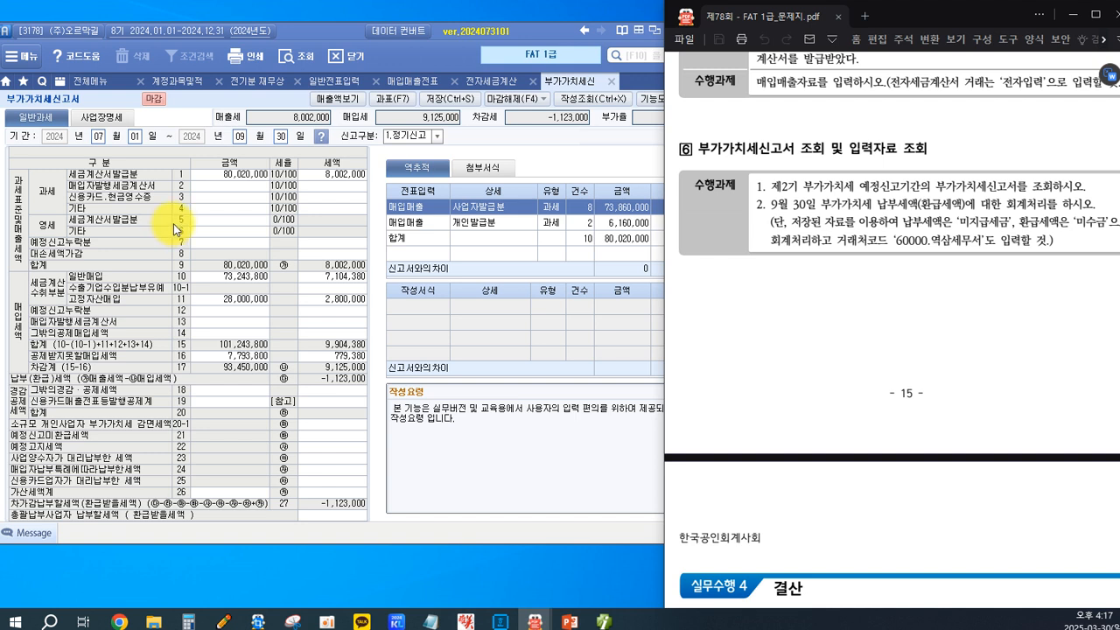
Open 일반전표입력 and set the voucher date to September 30.
click(332, 81)
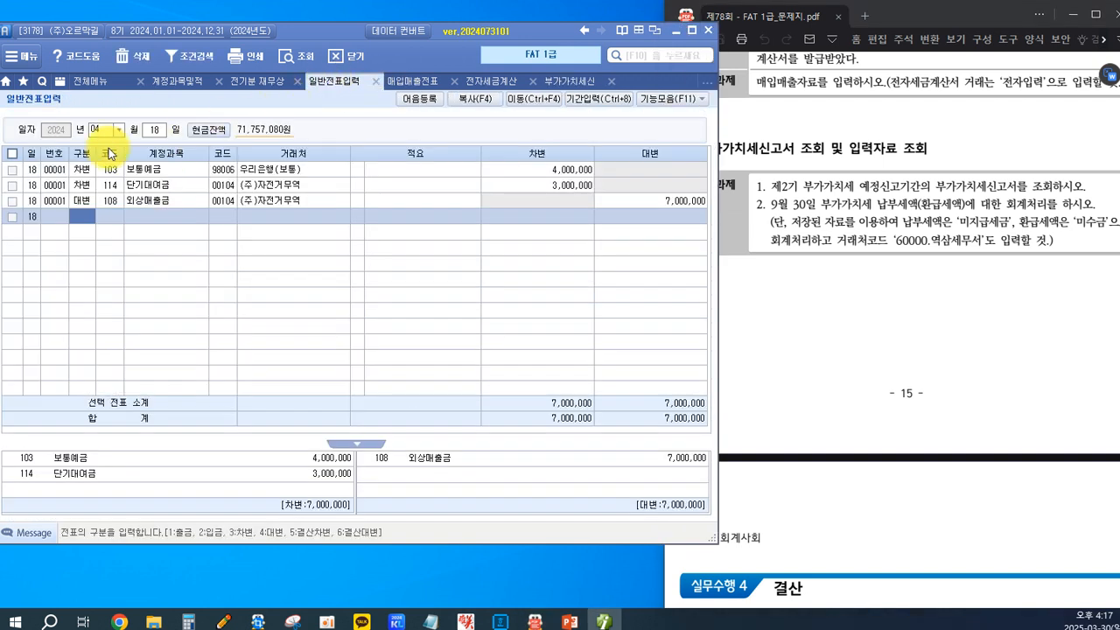
click(118, 129)
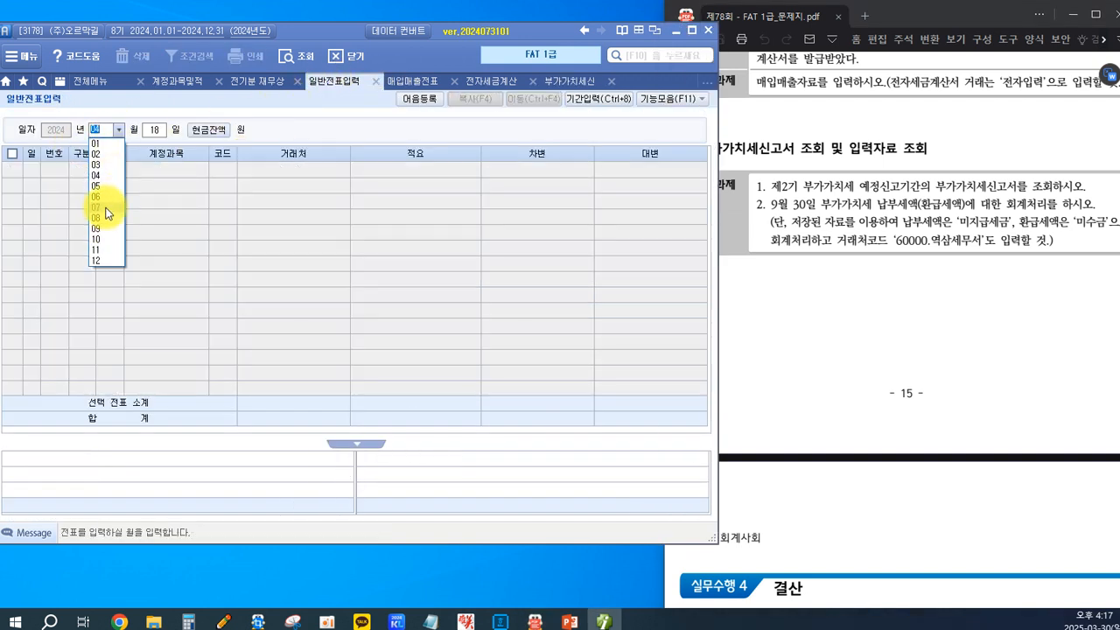
click(105, 232)
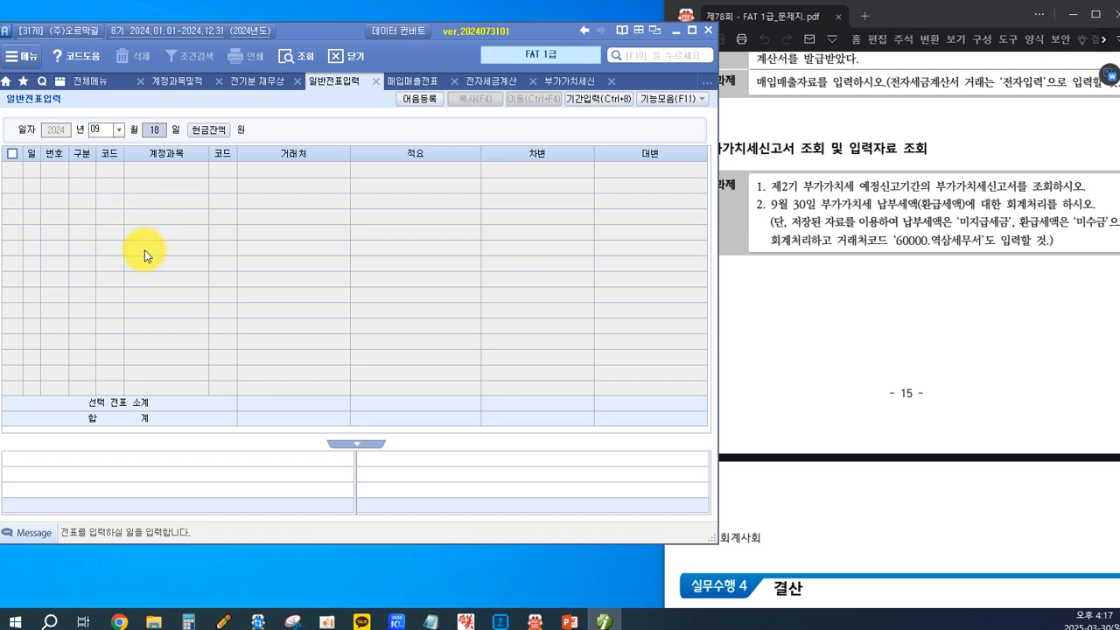
text(30)
key(Return)
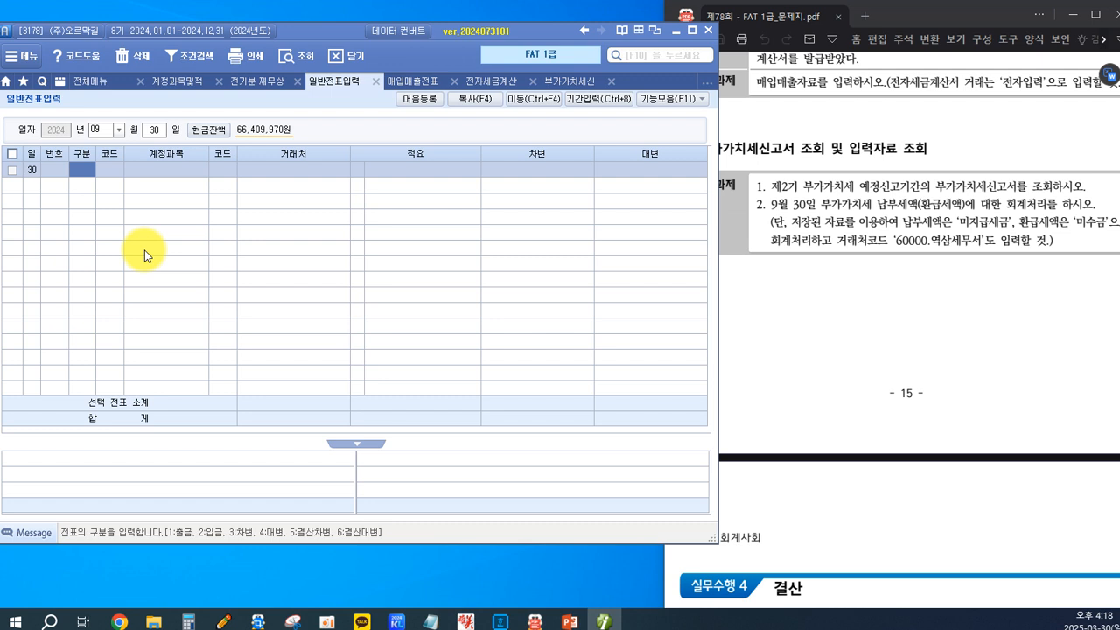
Enter a debit line for 255 부가세예수금 with the amount 8,002,000 in the September 30 voucher.
text(3)
key(Return)
key(F2)
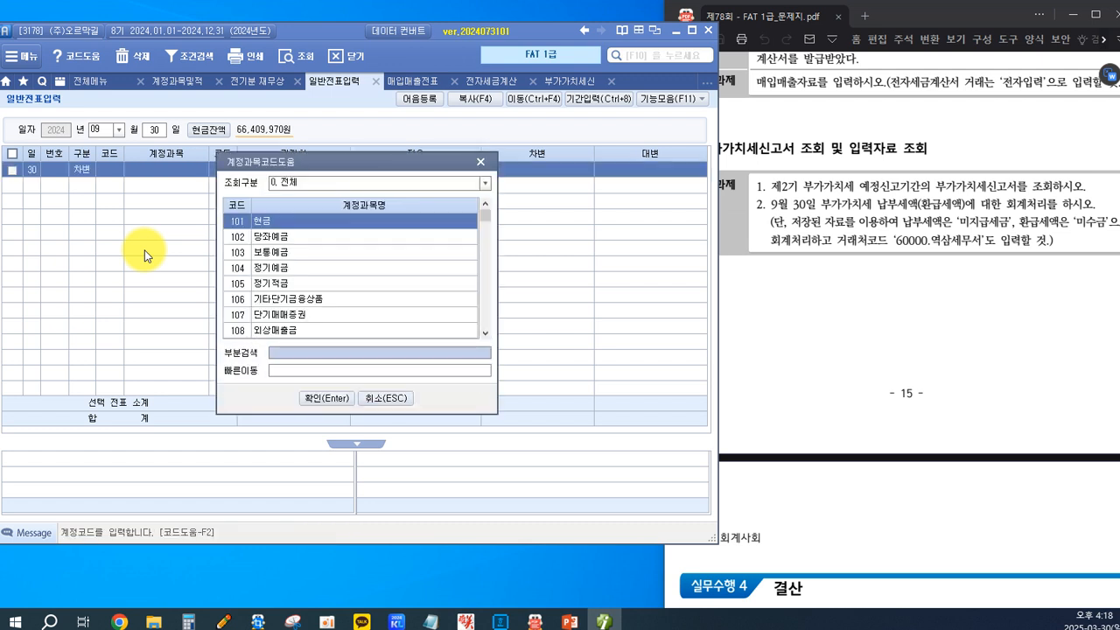
text(부가세)
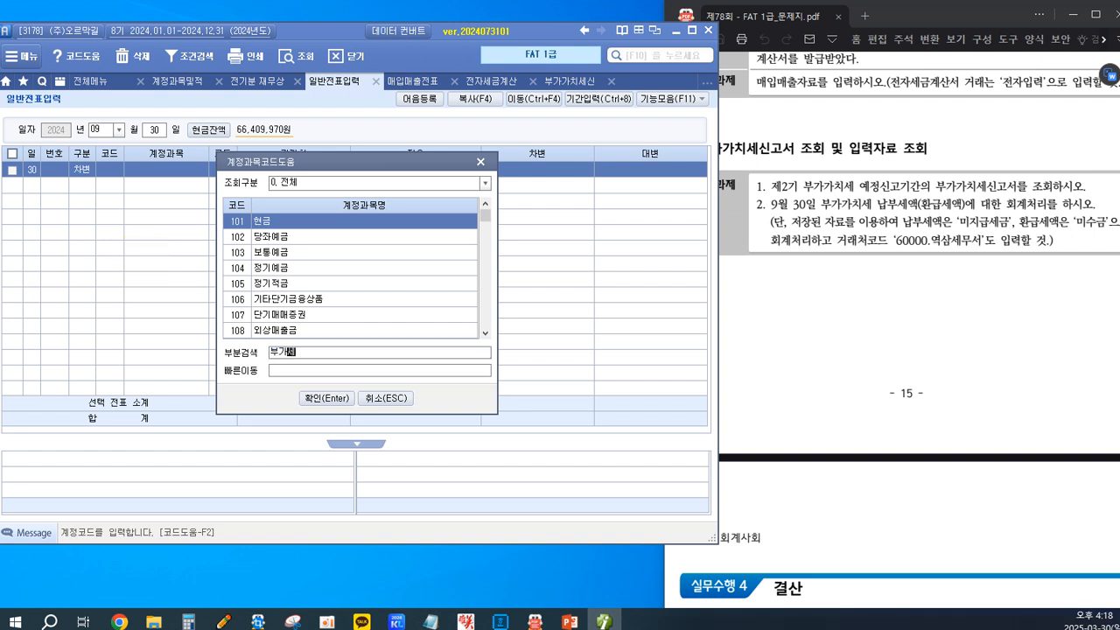
text(예)
key(Return)
key(Return)
key(Return)
key(Return)
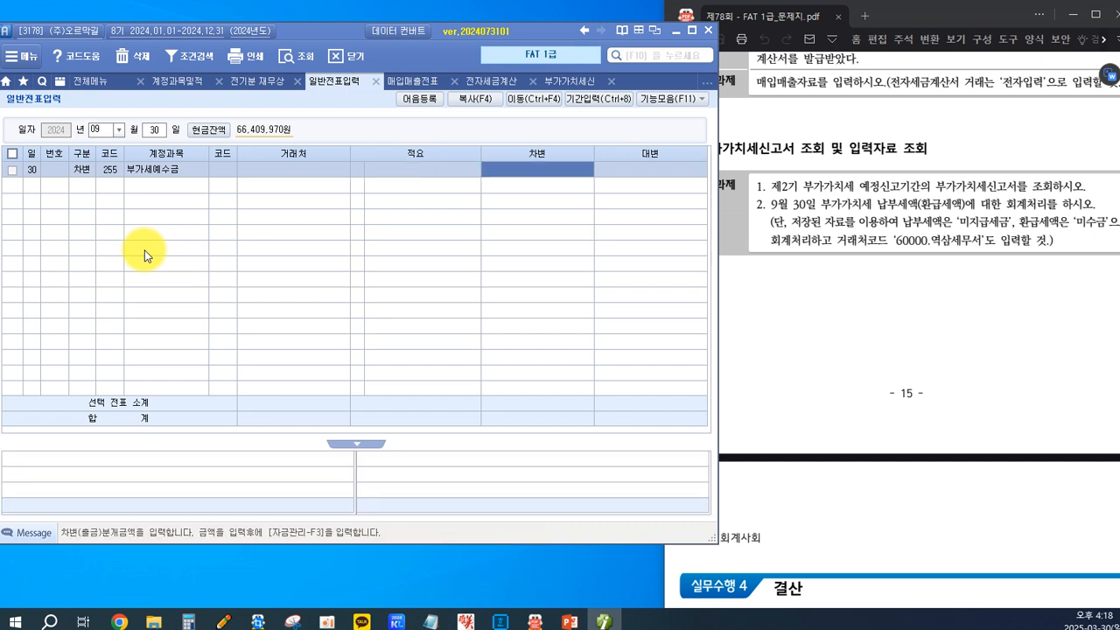
text(8)
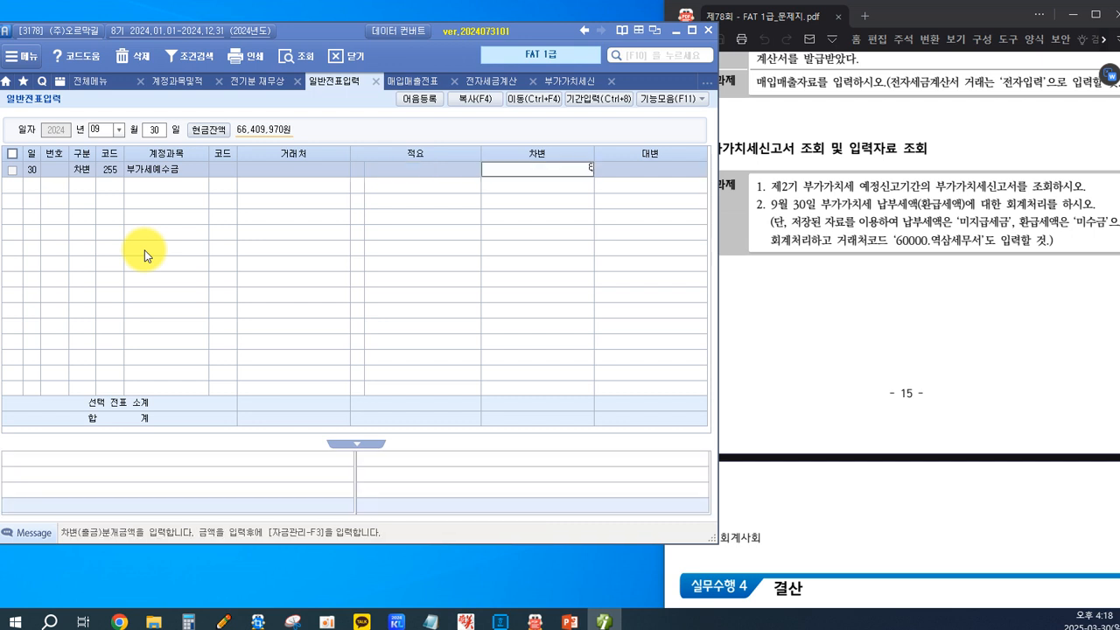
text(000000)
key(Return)
Start a second debit line in the September 30 voucher using account 120 미수금.
key(3)
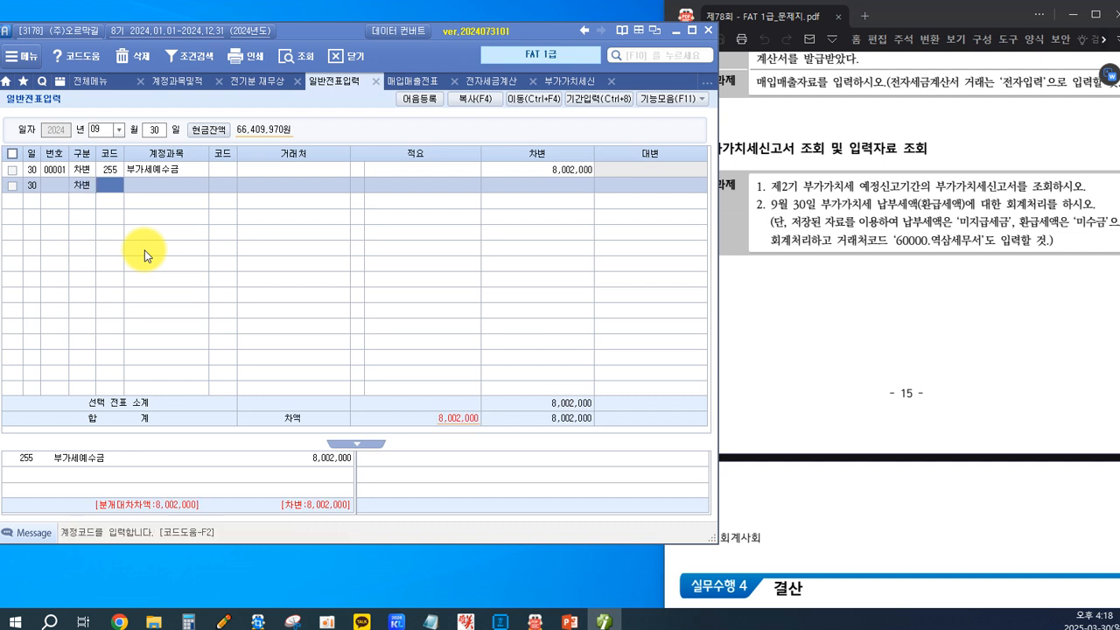
key(F2)
text(미수금)
key(Return)
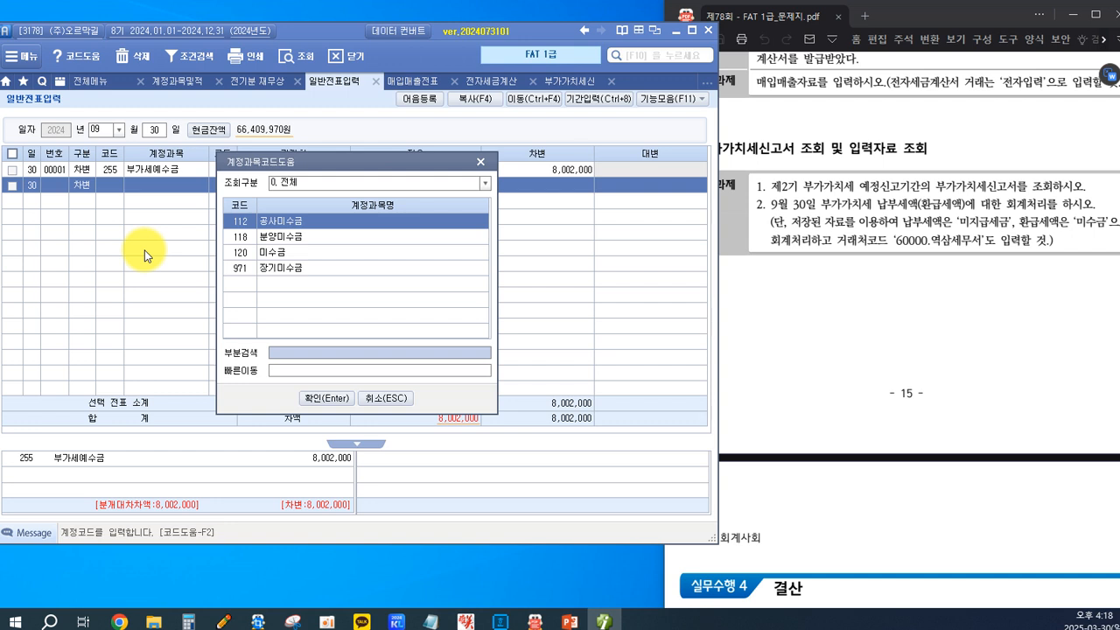
key(Down)
key(Down)
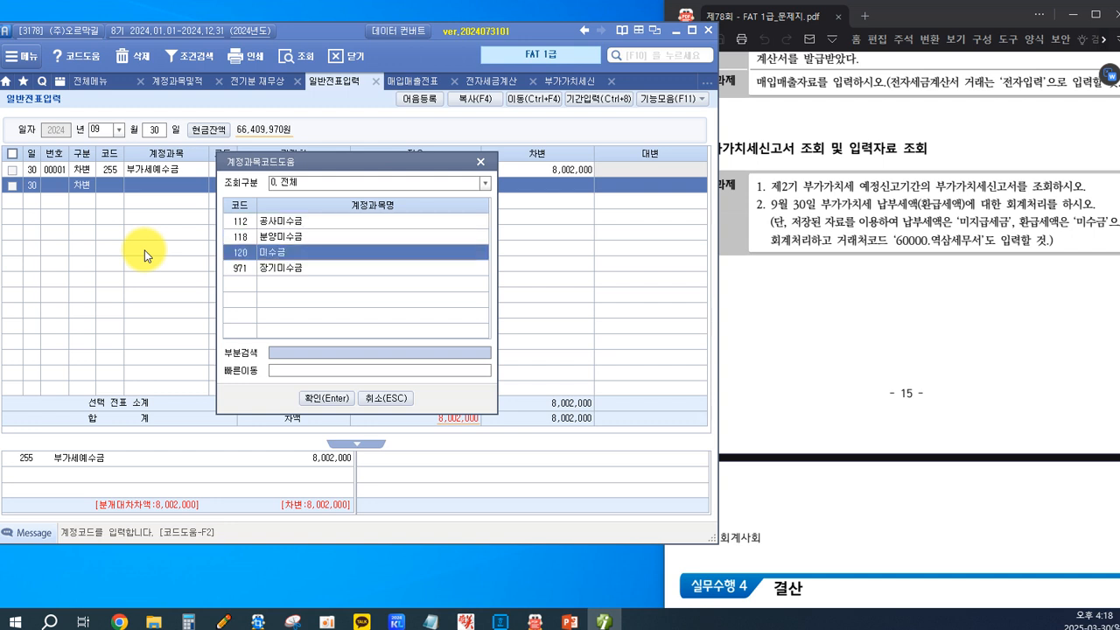
key(Return)
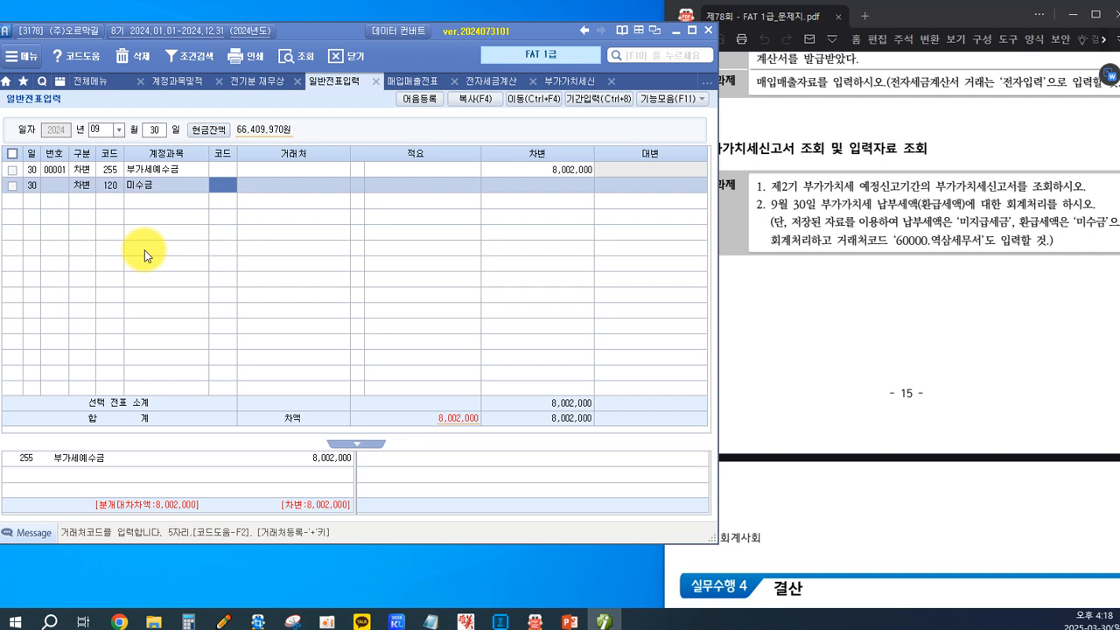
Assign client 60000 역삼세무서 to the 미수금 line and enter a debit amount of 1,123,000.
key(F2)
text(세액)
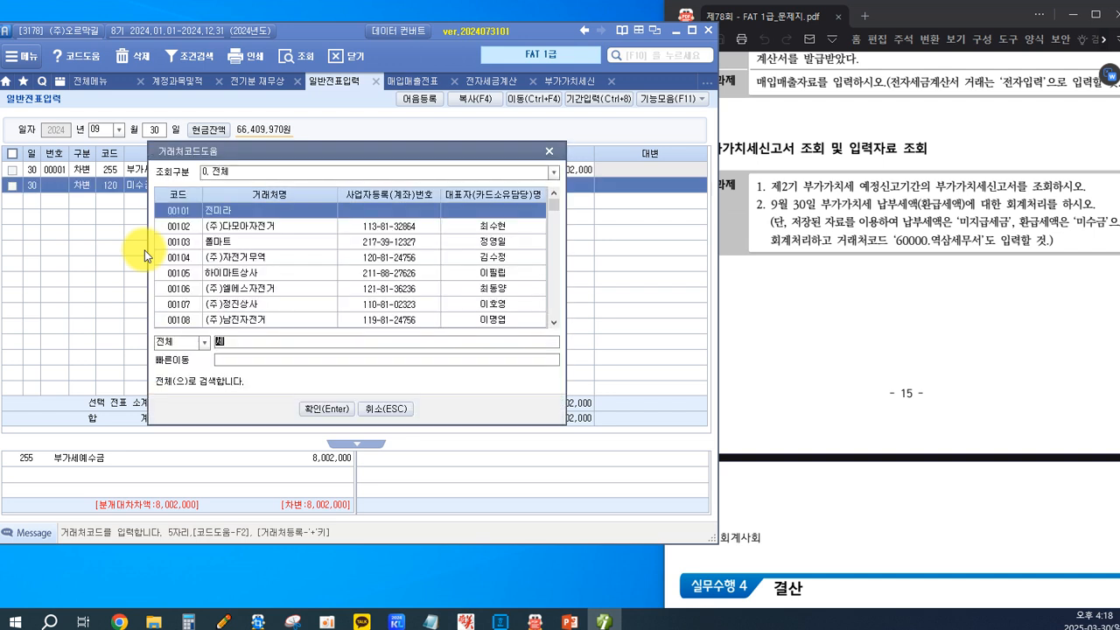
key(BackSpace)
text(무)
key(Return)
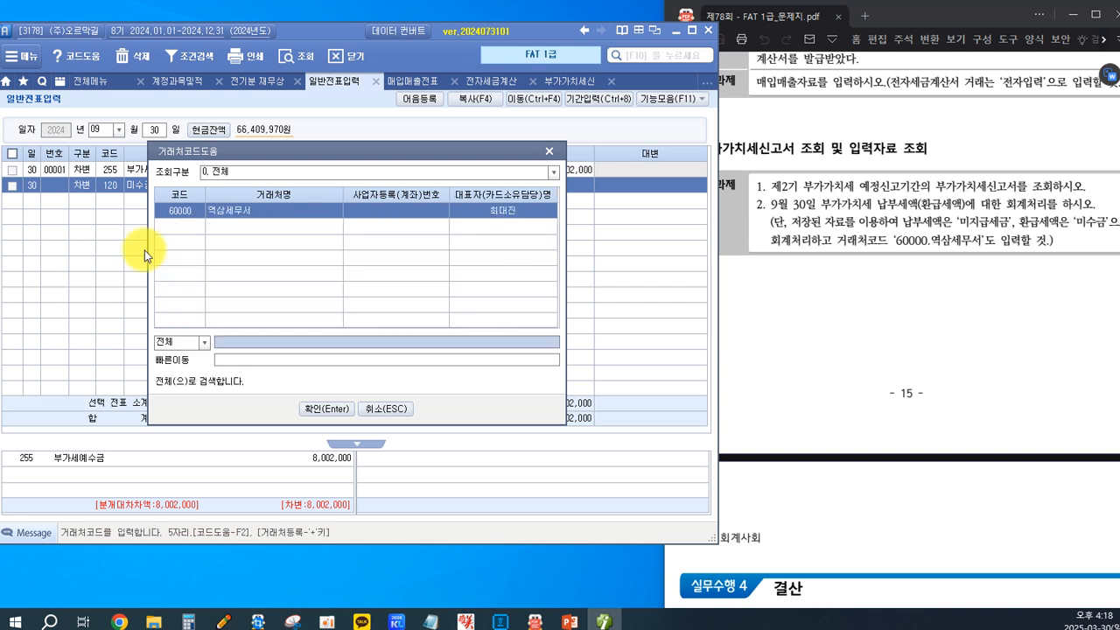
key(Return)
key(Return)
key(Return)
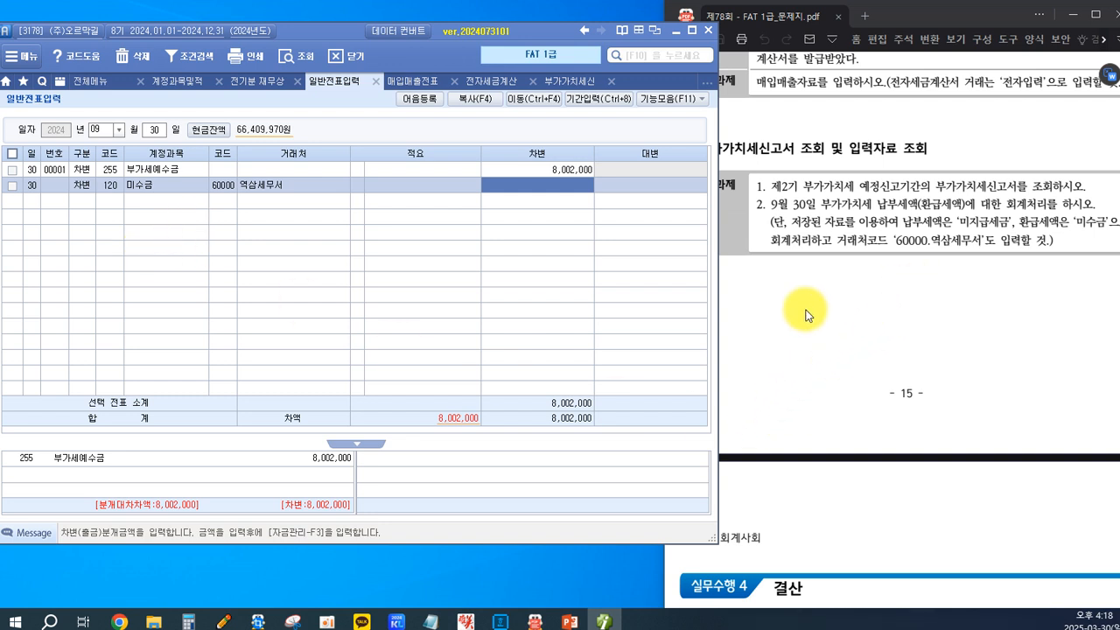
text(1123000)
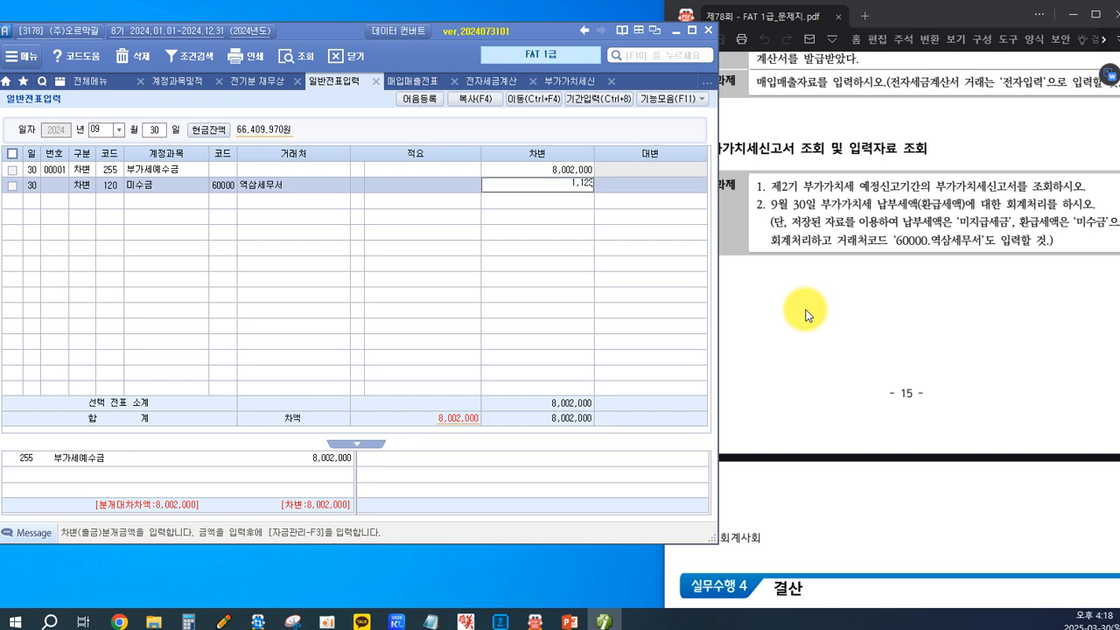
key(Return)
Add a credit line below the two debit lines using account 135 부가세대급금.
text(4)
key(Return)
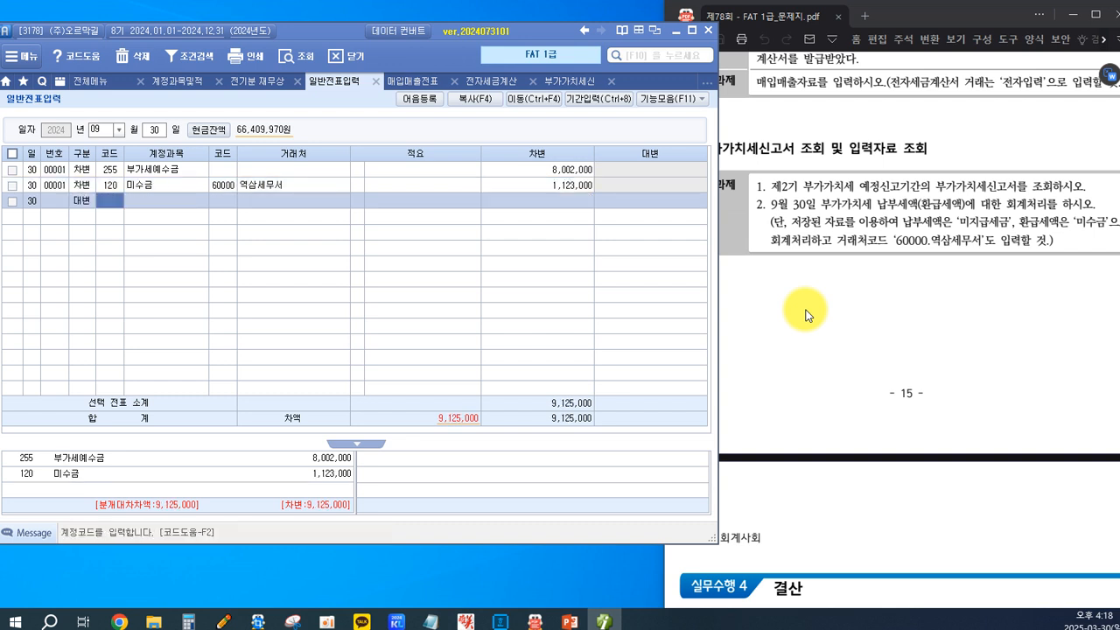
key(F2)
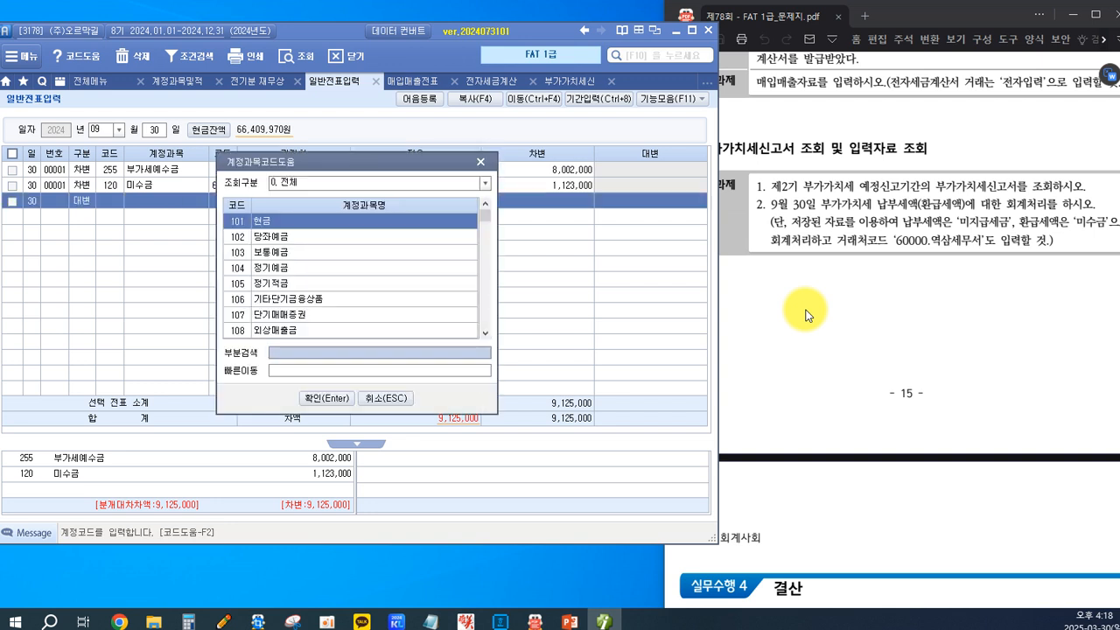
text(부가세대)
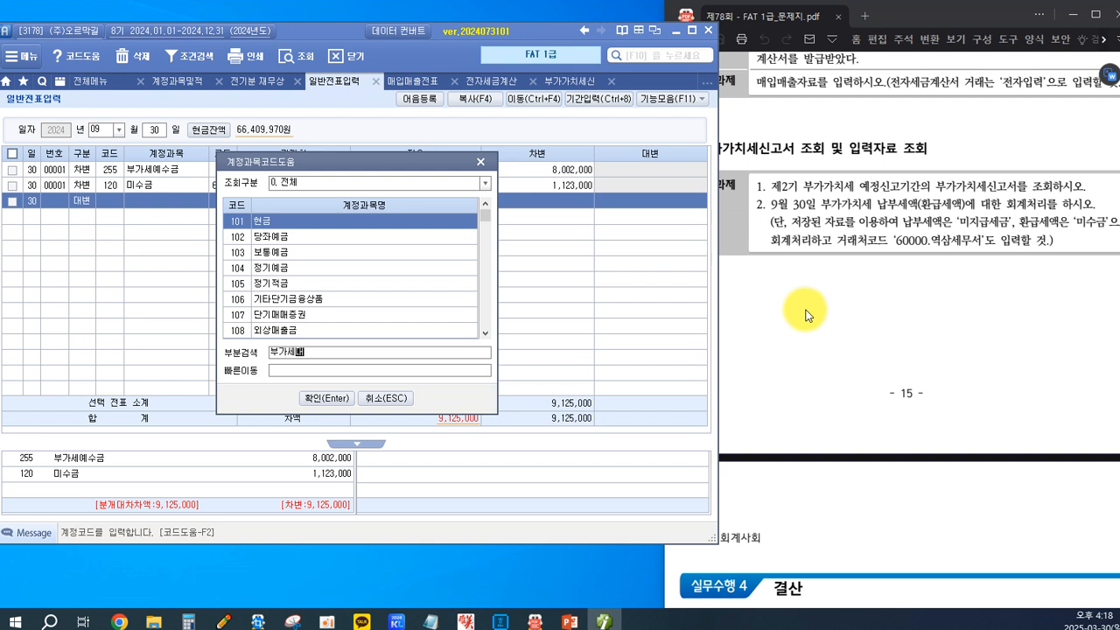
text(급)
key(Return)
Enter 9,125,000 as the credit amount of the 부가세대급금 line, leaving its client and description blank.
key(Return)
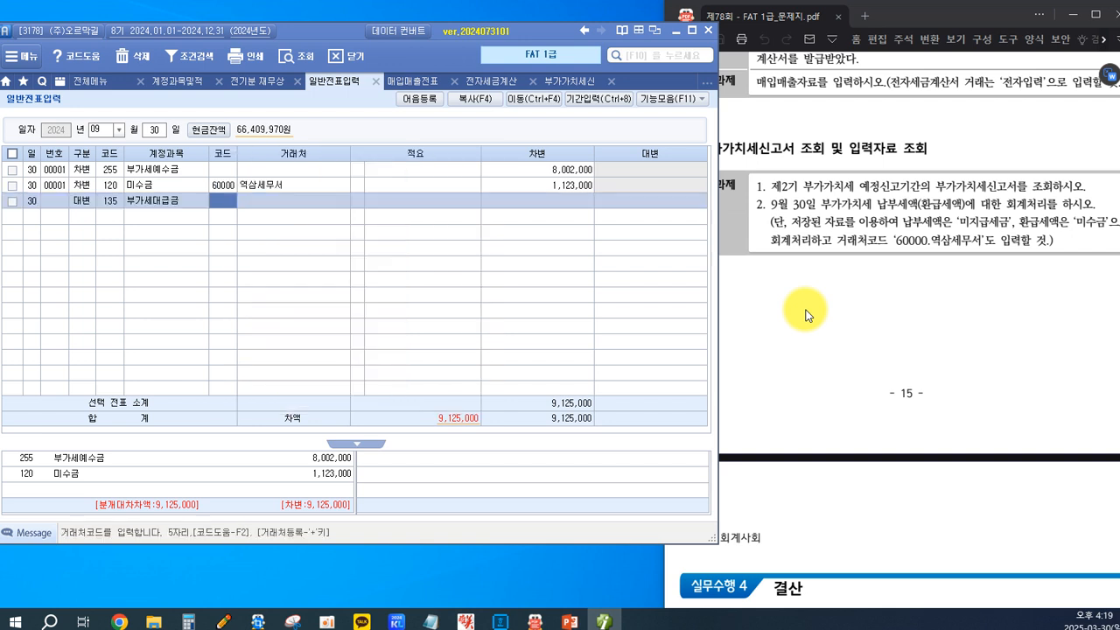
key(Return)
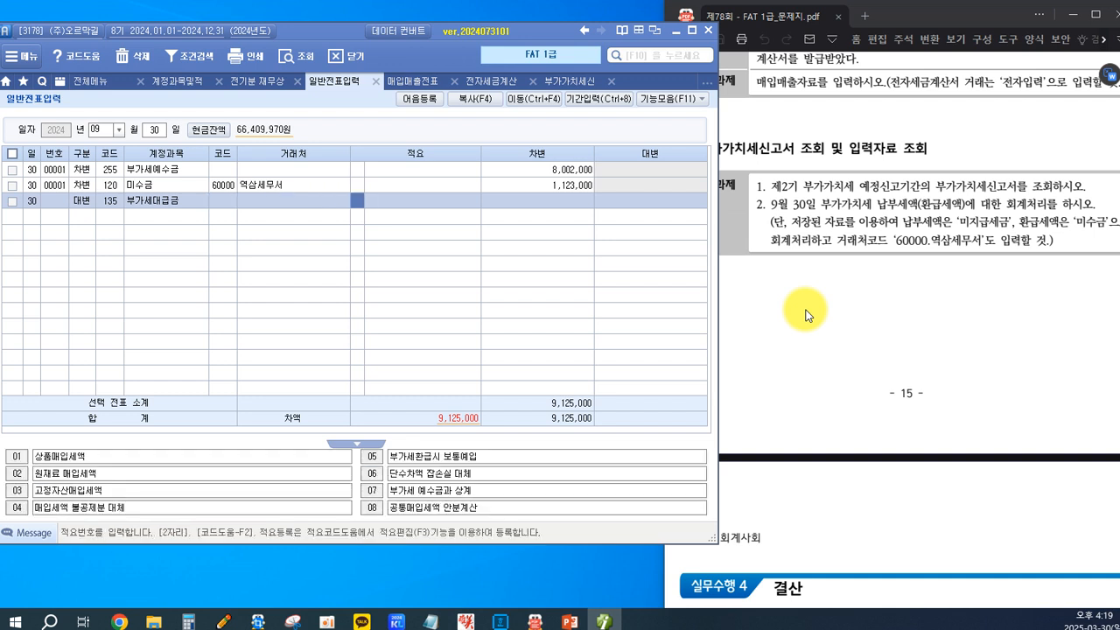
key(Return)
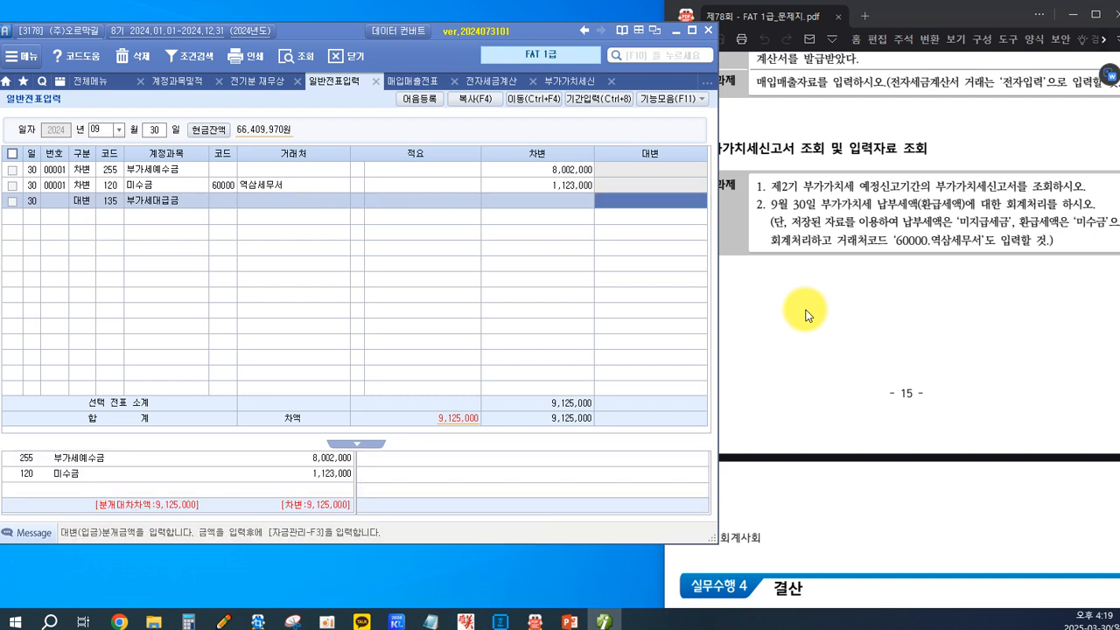
text(9125000)
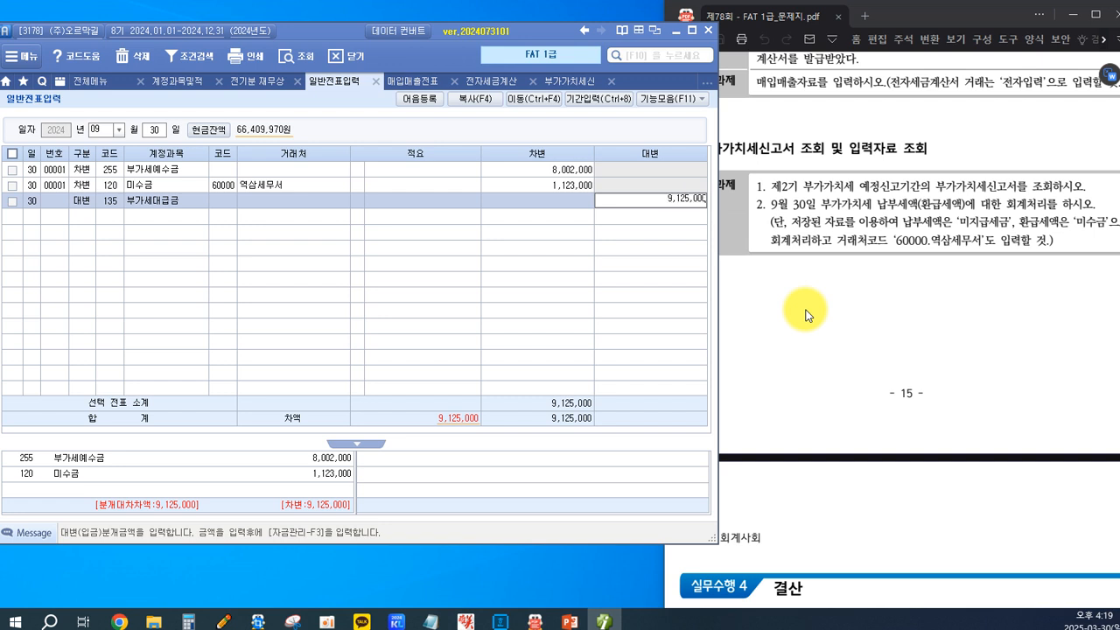
key(Return)
click(678, 200)
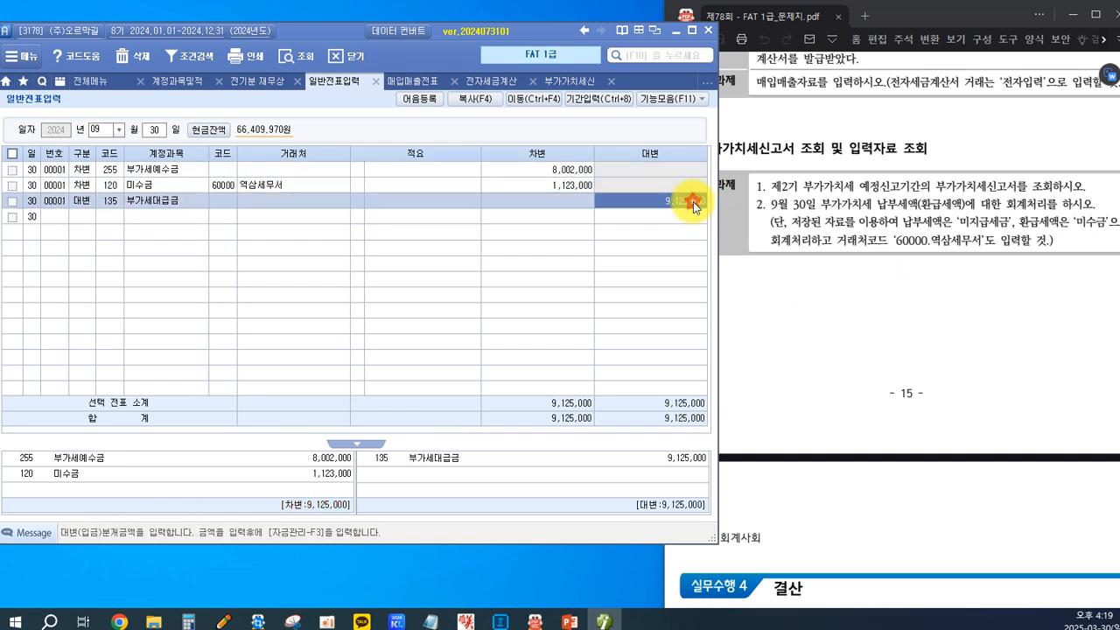
Switch to the 제78회 FAT 1급 question PDF, close the ALTools advertisement and examine the 실무수행 4 결산 task.
click(912, 317)
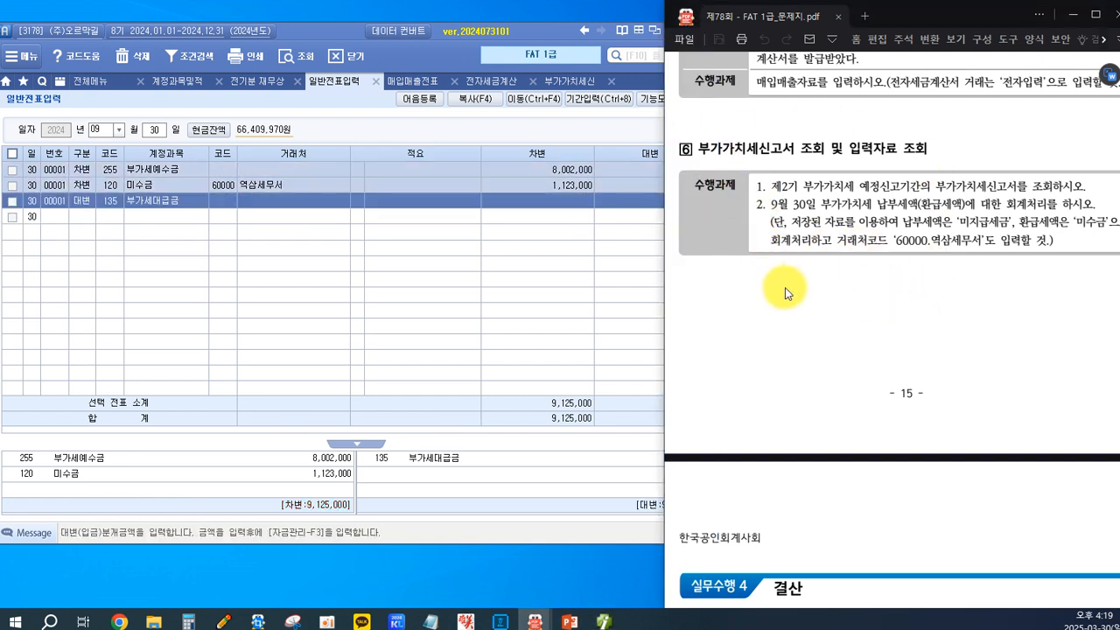
scroll(788, 297, up, 2)
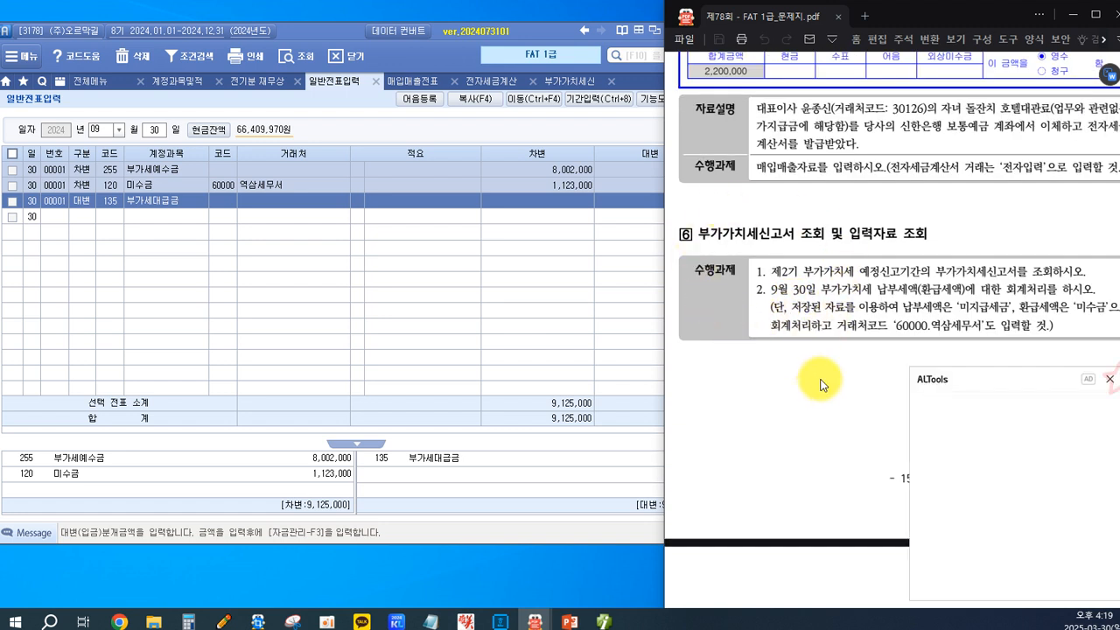
click(1109, 379)
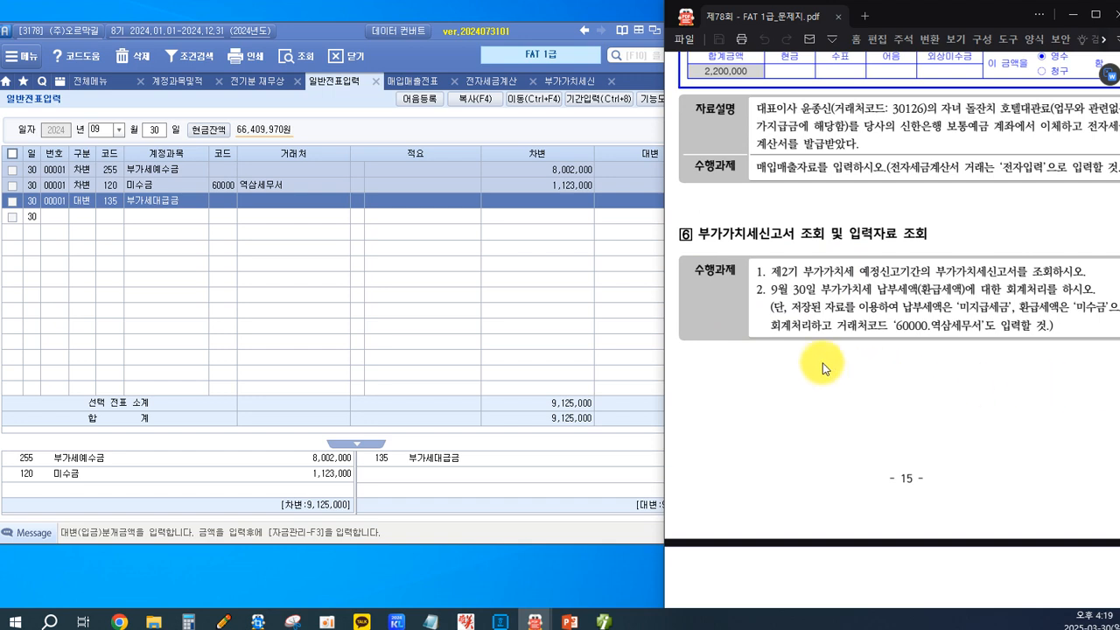
scroll(823, 368, down, 2)
scroll(823, 368, up, 3)
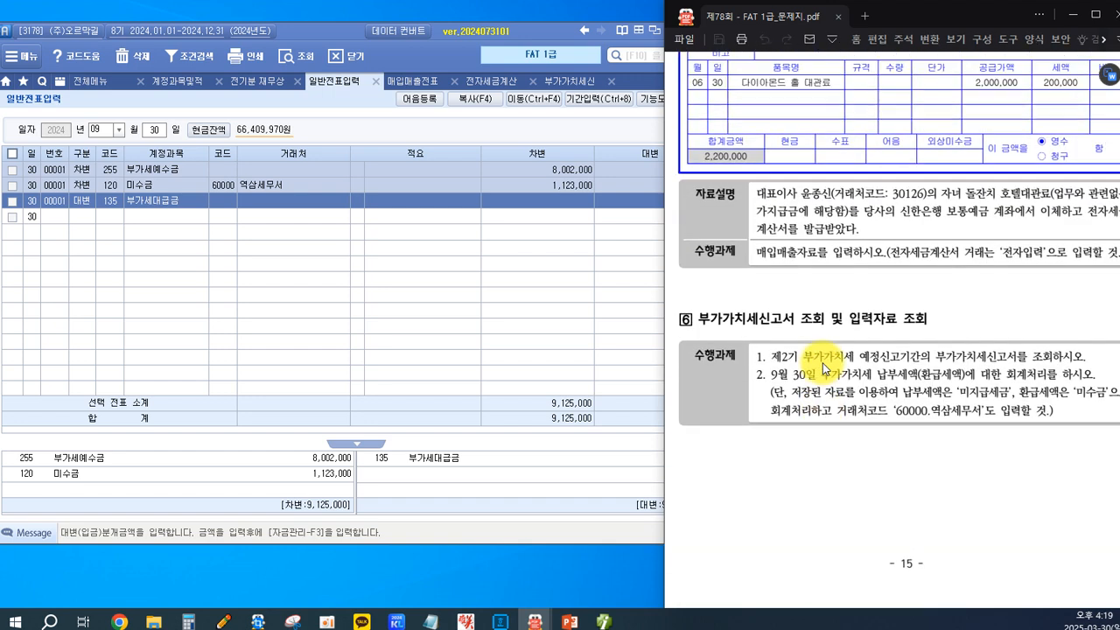
scroll(822, 368, down, 2)
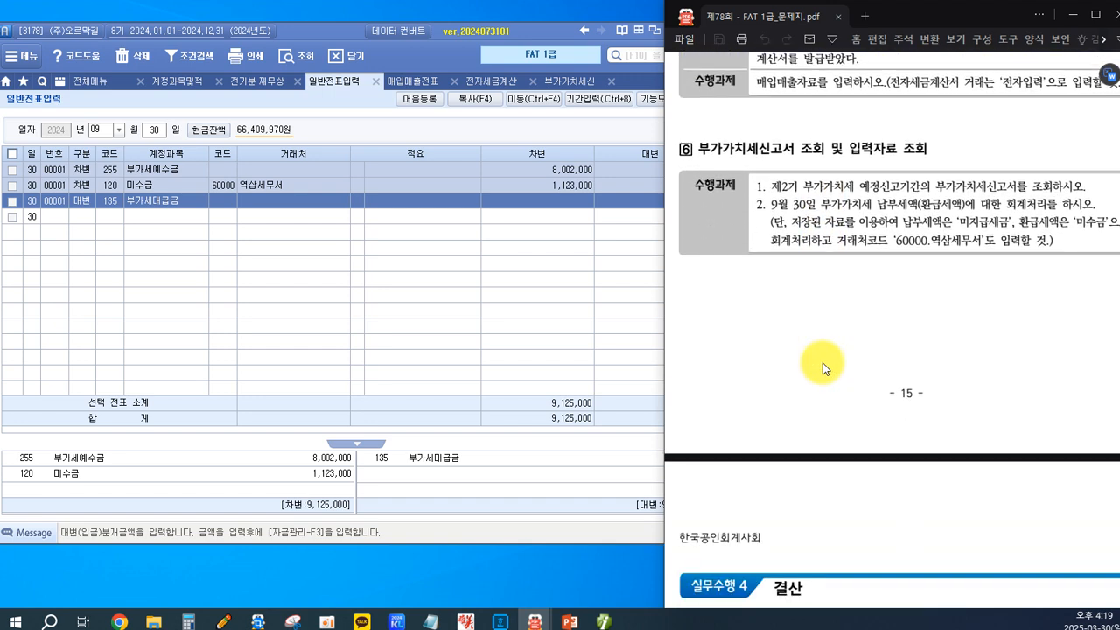
scroll(823, 368, down, 4)
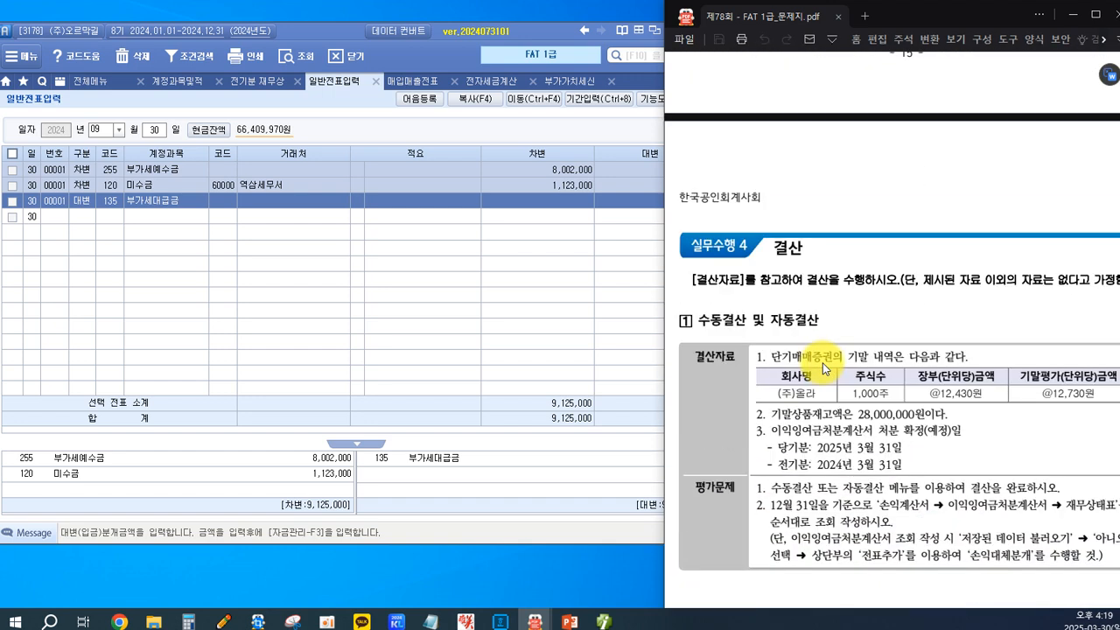
scroll(822, 367, down, 1)
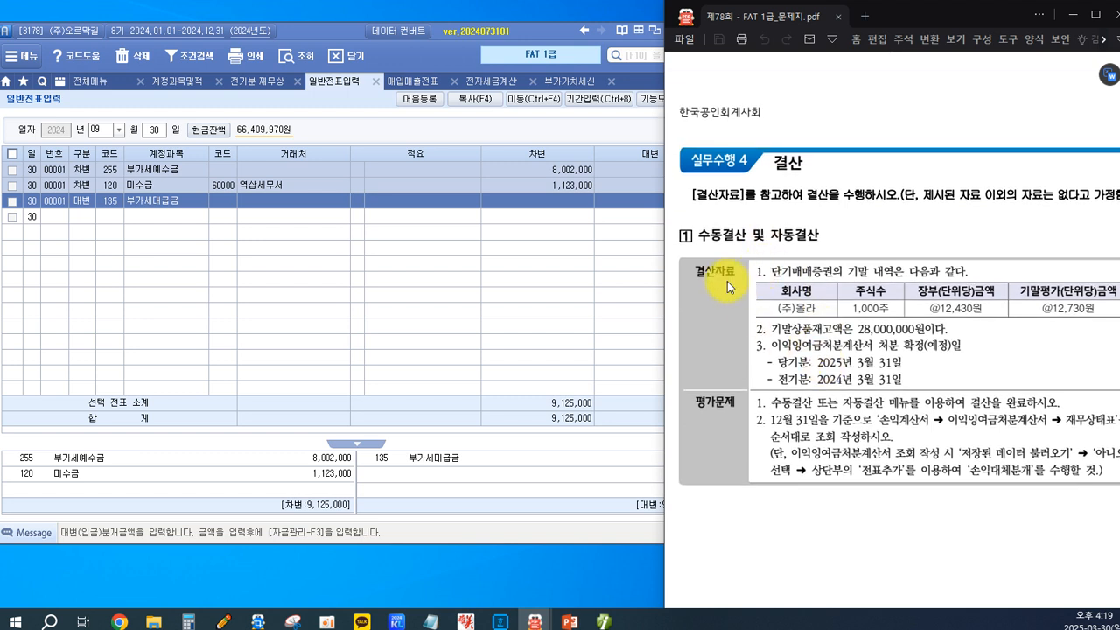